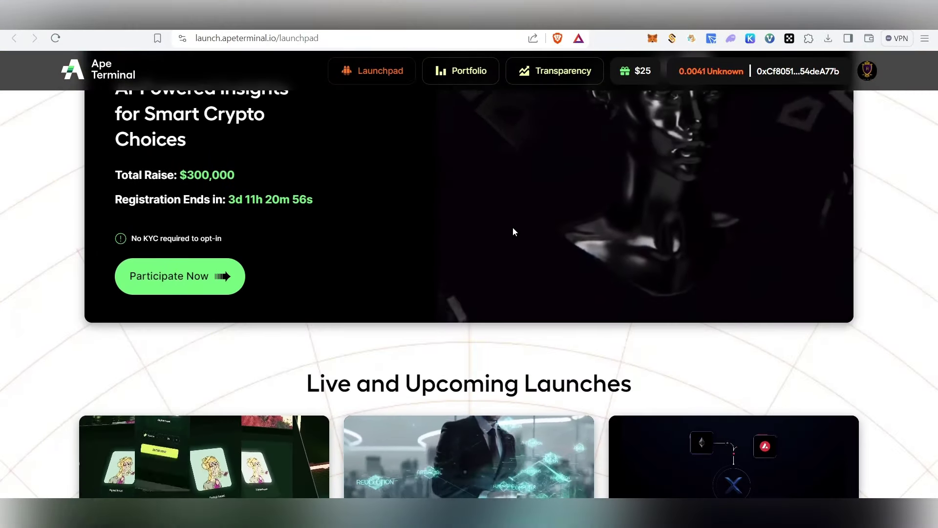
Step: Examine the featured launch and the live and upcoming launches on the Ape Terminal launchpad, including Eesee, Sharpe AI and Ponder
{"action": "scroll", "coordinate": [512, 228], "scroll_direction": "down", "scroll_amount": 5}
{"action": "scroll", "coordinate": [586, 239], "scroll_direction": "down", "scroll_amount": 2}
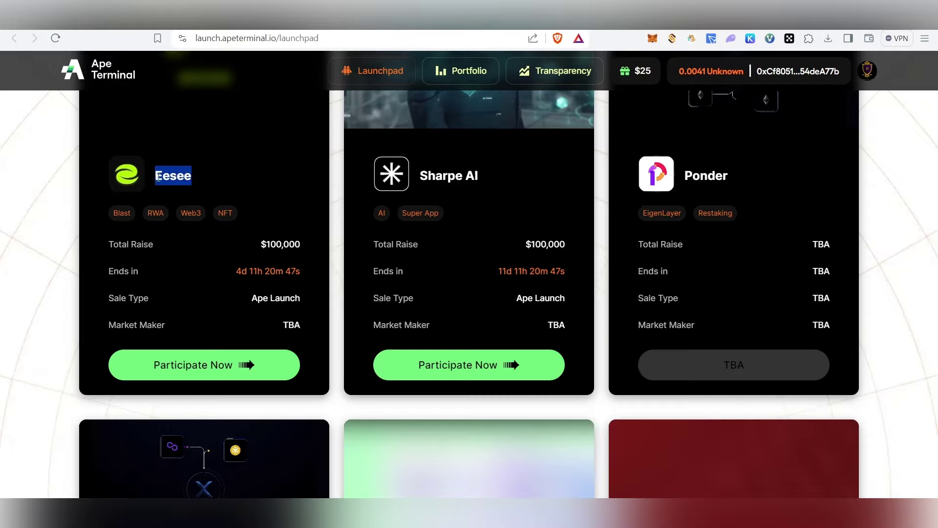
{"action": "left_click", "coordinate": [212, 196]}
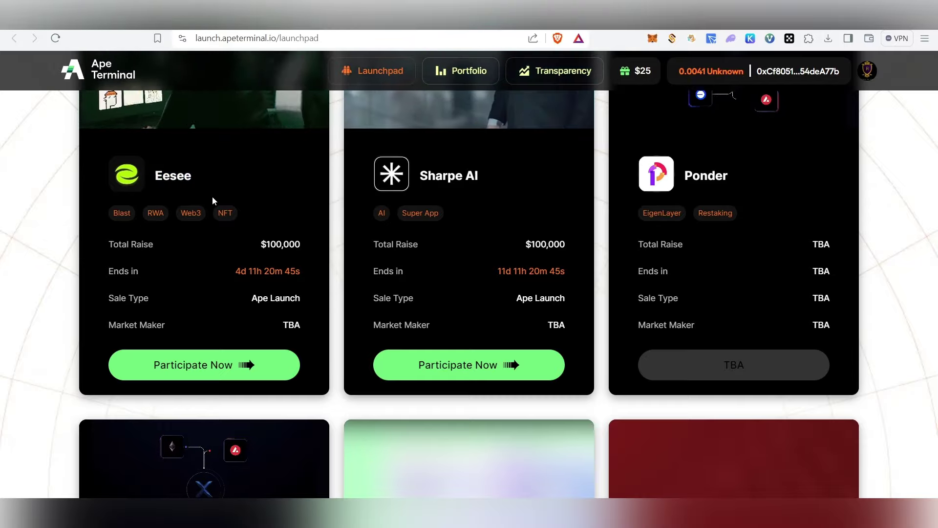
{"action": "scroll", "coordinate": [236, 281], "scroll_direction": "up", "scroll_amount": 1}
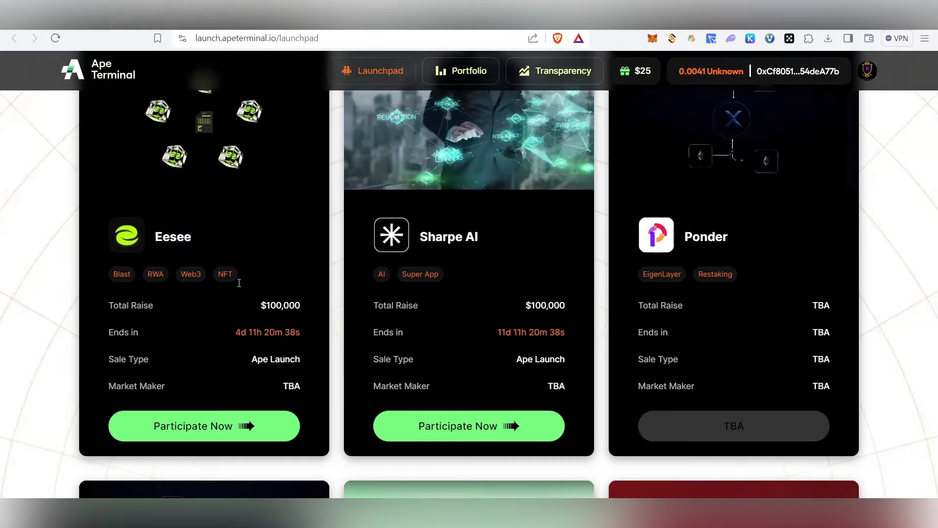
{"action": "scroll", "coordinate": [236, 281], "scroll_direction": "up", "scroll_amount": 3}
{"action": "scroll", "coordinate": [182, 312], "scroll_direction": "down", "scroll_amount": 2}
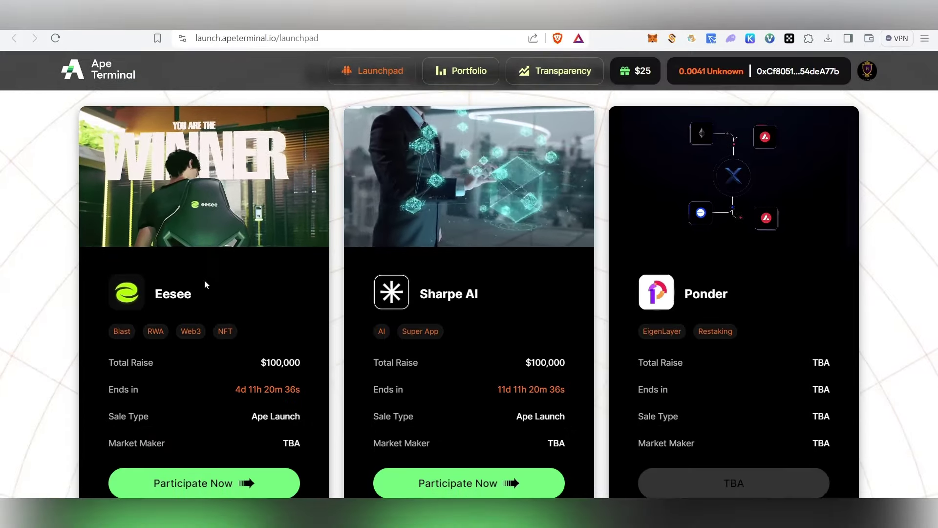
{"action": "scroll", "coordinate": [225, 293], "scroll_direction": "down", "scroll_amount": 2}
{"action": "scroll", "coordinate": [245, 257], "scroll_direction": "up", "scroll_amount": 4}
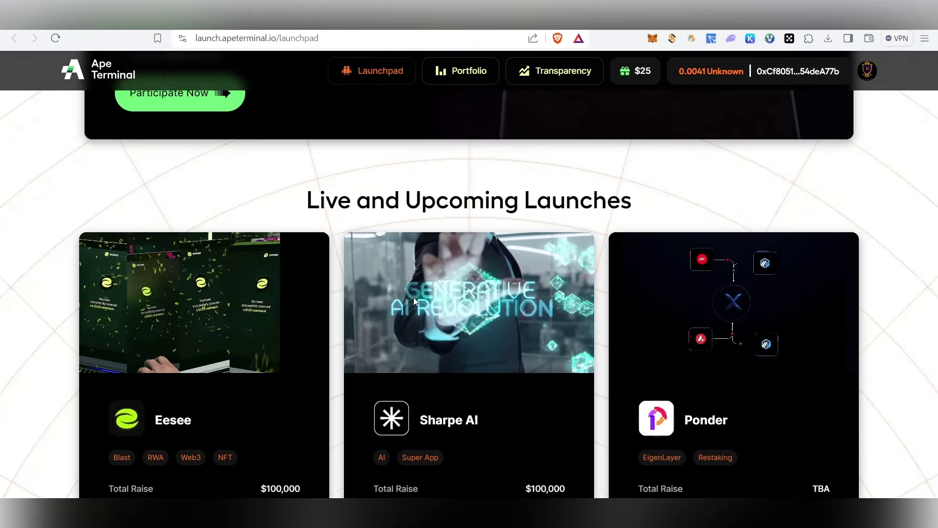
{"action": "scroll", "coordinate": [413, 297], "scroll_direction": "up", "scroll_amount": 8}
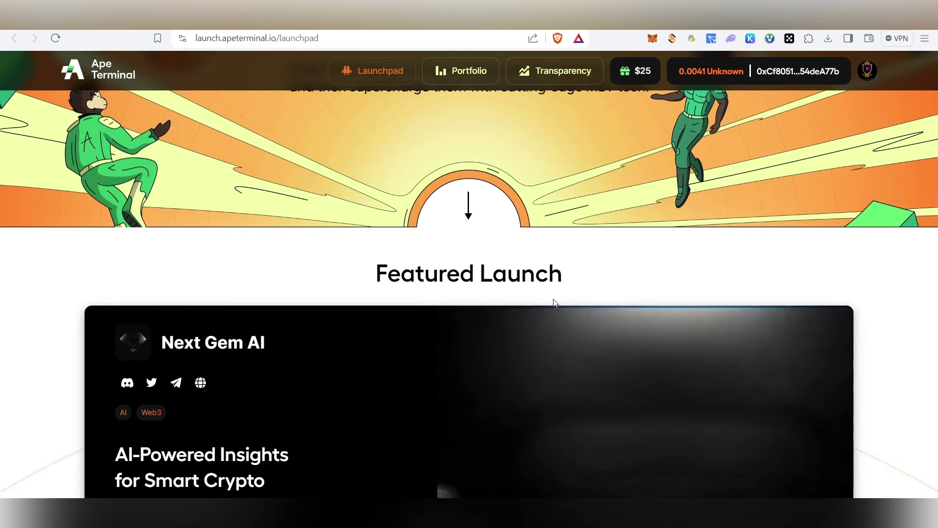
{"action": "scroll", "coordinate": [554, 302], "scroll_direction": "up", "scroll_amount": 3}
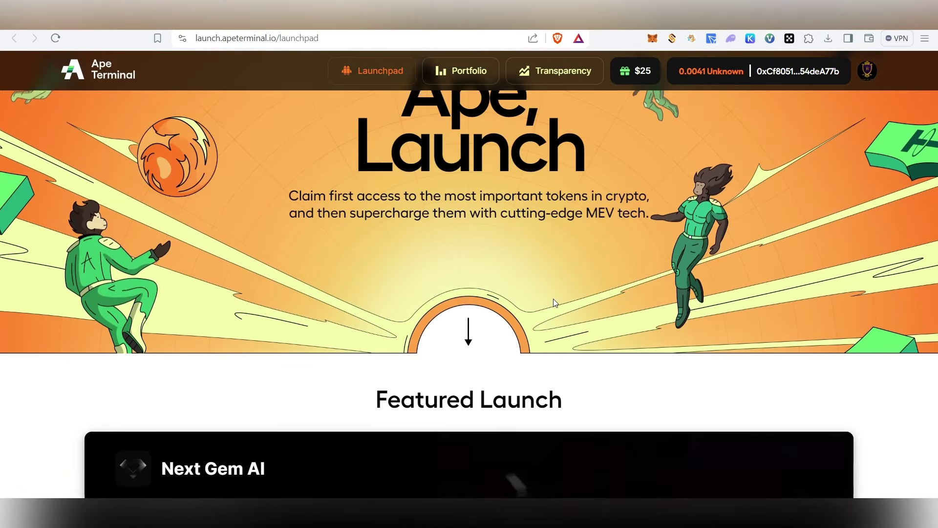
{"action": "scroll", "coordinate": [553, 298], "scroll_direction": "up", "scroll_amount": 3}
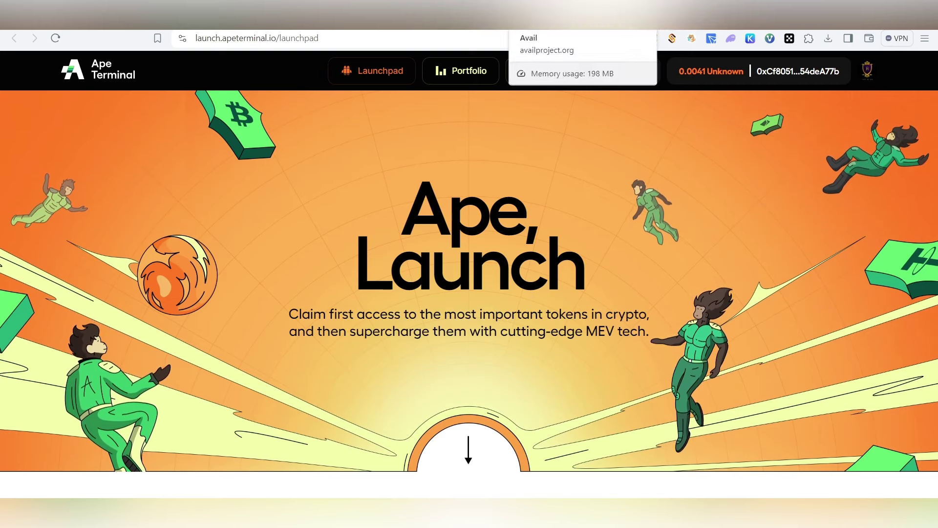
Step: Switch to the Avail Light Client Lift-off page and check which wallets it accepts, closing the wallet selection without choosing one
{"action": "left_click", "coordinate": [547, 15]}
{"action": "scroll", "coordinate": [544, 314], "scroll_direction": "down", "scroll_amount": 2}
{"action": "scroll", "coordinate": [560, 276], "scroll_direction": "up", "scroll_amount": 2}
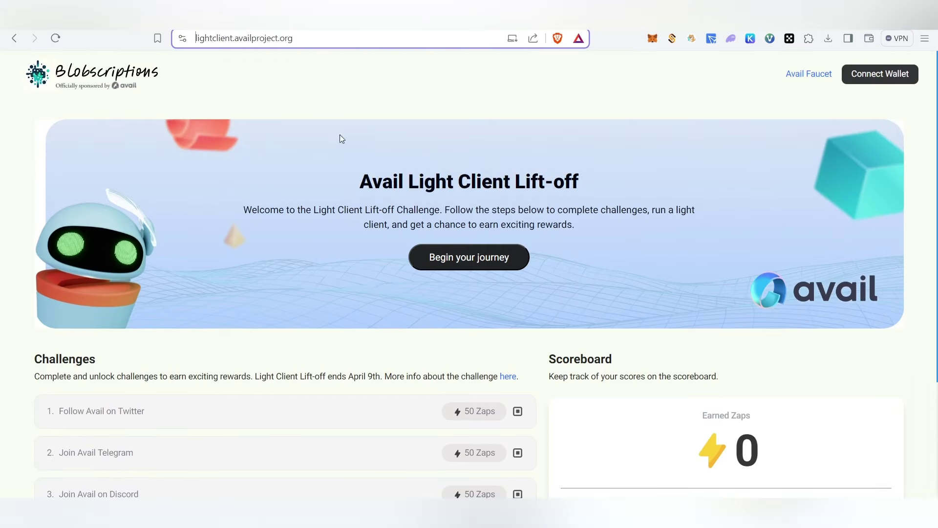
{"action": "left_click", "coordinate": [863, 78]}
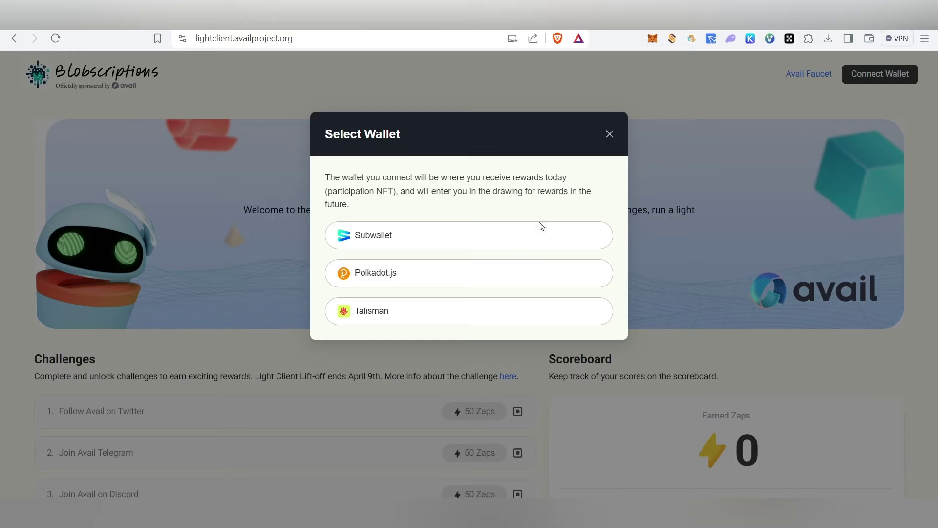
{"action": "left_click", "coordinate": [611, 134]}
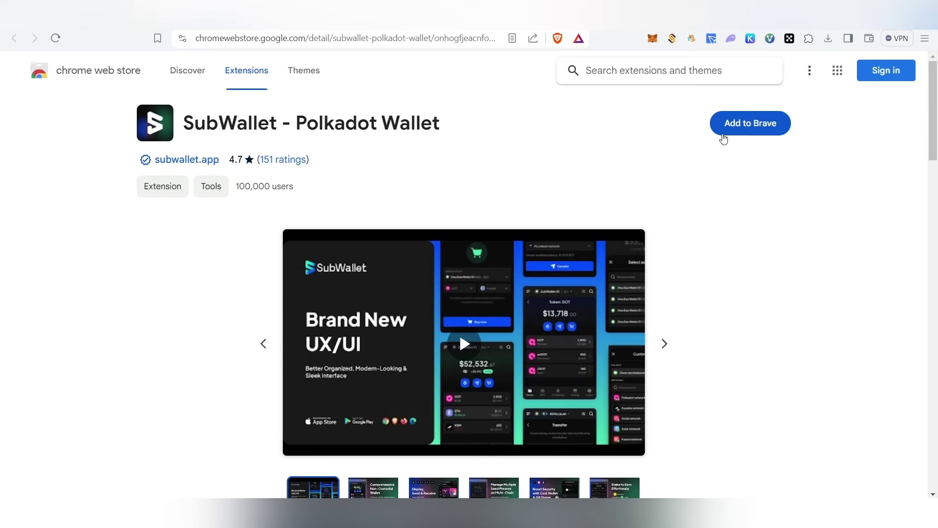
Step: Add the SubWallet - Polkadot Wallet extension to Brave and pin it for quick access
{"action": "left_click", "coordinate": [719, 131]}
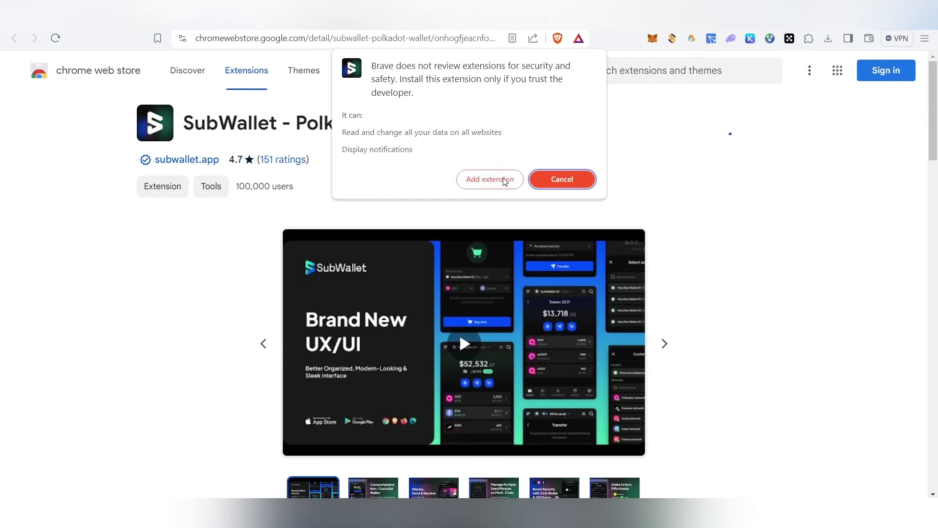
{"action": "left_click", "coordinate": [488, 176]}
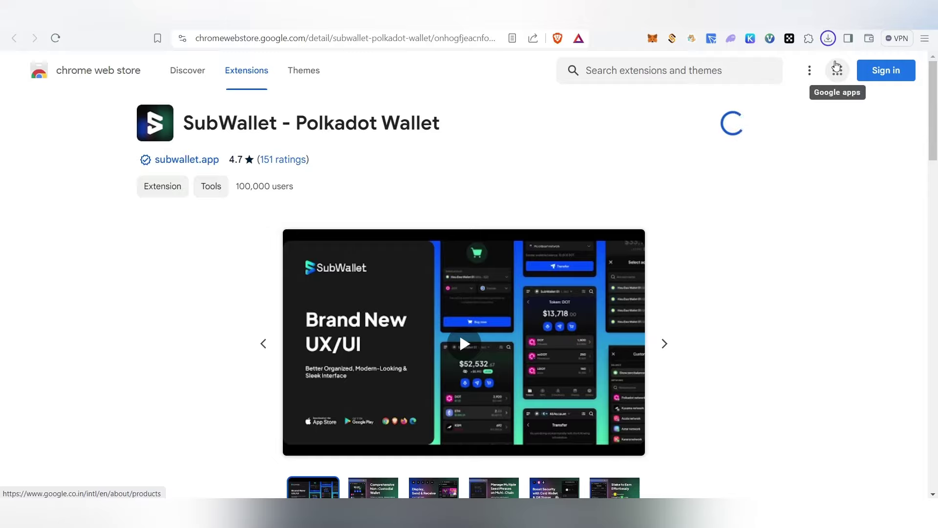
{"action": "left_click", "coordinate": [810, 38]}
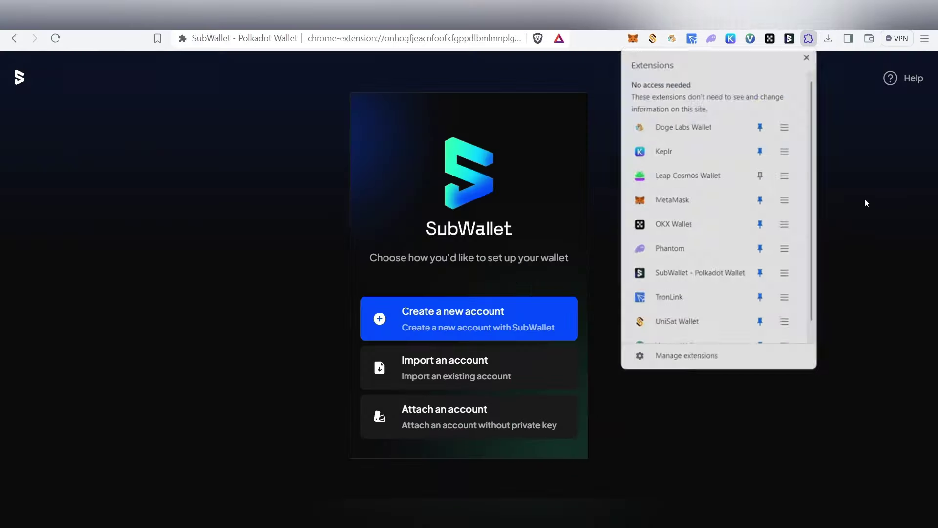
{"action": "left_click", "coordinate": [865, 203]}
Step: Create a new SubWallet account, agreeing to the Terms of Use, and go to the wallet home, accepting the offer to try Earning
{"action": "left_click", "coordinate": [518, 328]}
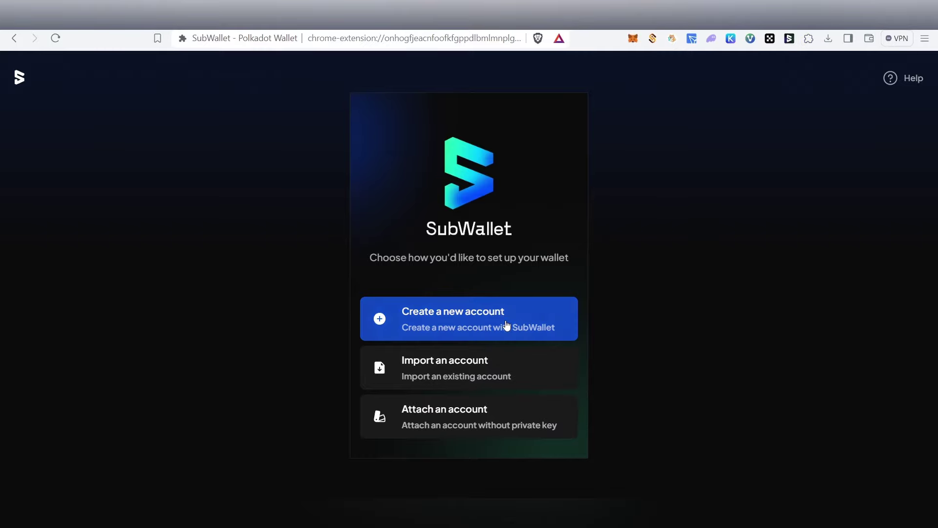
{"action": "scroll", "coordinate": [440, 293], "scroll_direction": "down", "scroll_amount": 2}
{"action": "left_click", "coordinate": [375, 371]}
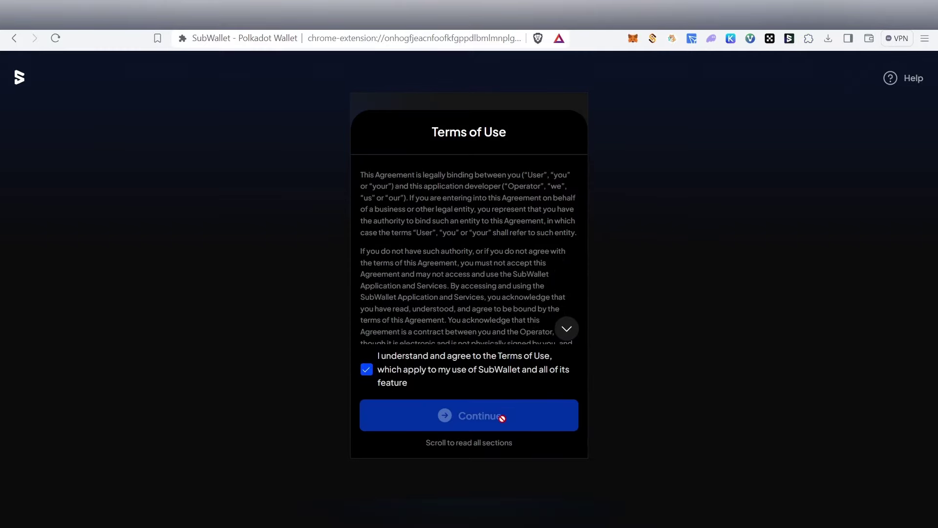
{"action": "left_click", "coordinate": [562, 329]}
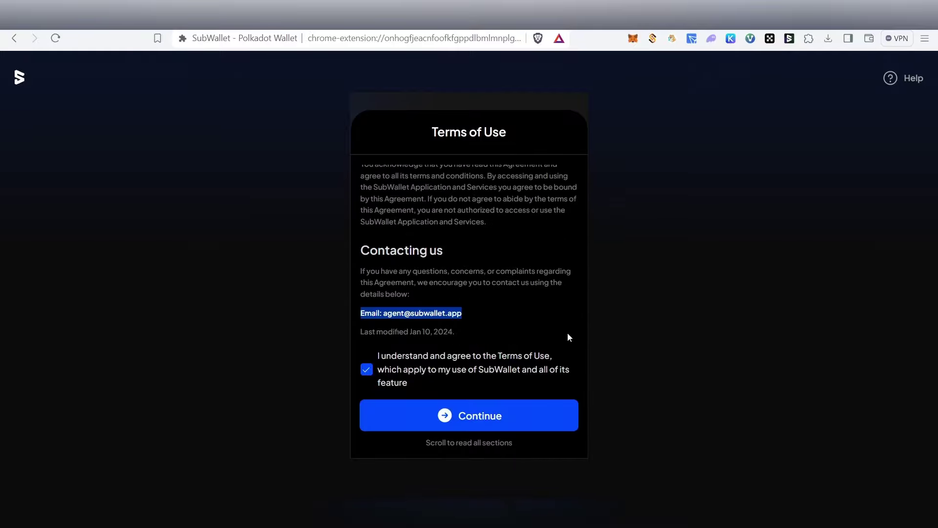
{"action": "left_click", "coordinate": [513, 422]}
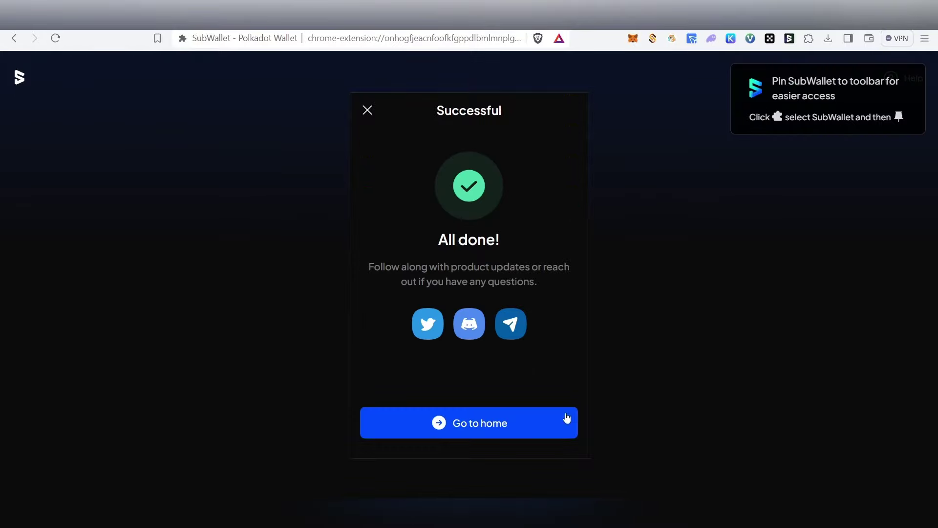
{"action": "left_click", "coordinate": [510, 427]}
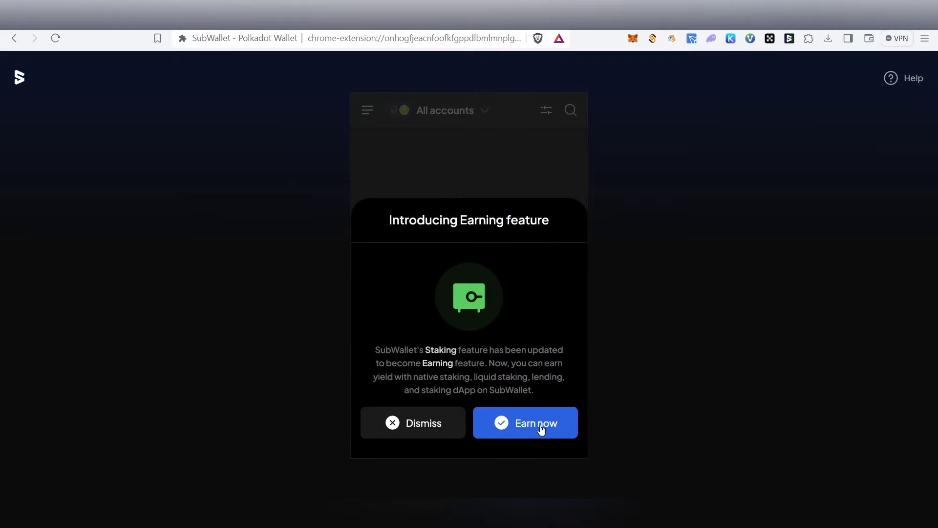
{"action": "left_click", "coordinate": [541, 429]}
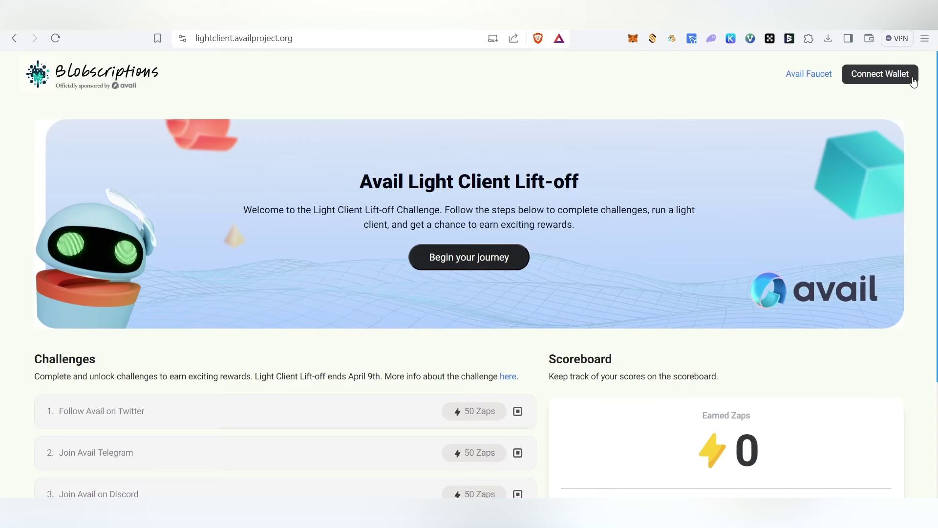
Step: Connect SubWallet's Account 1 to the Avail Light Client Lift-off site
{"action": "left_click", "coordinate": [910, 75]}
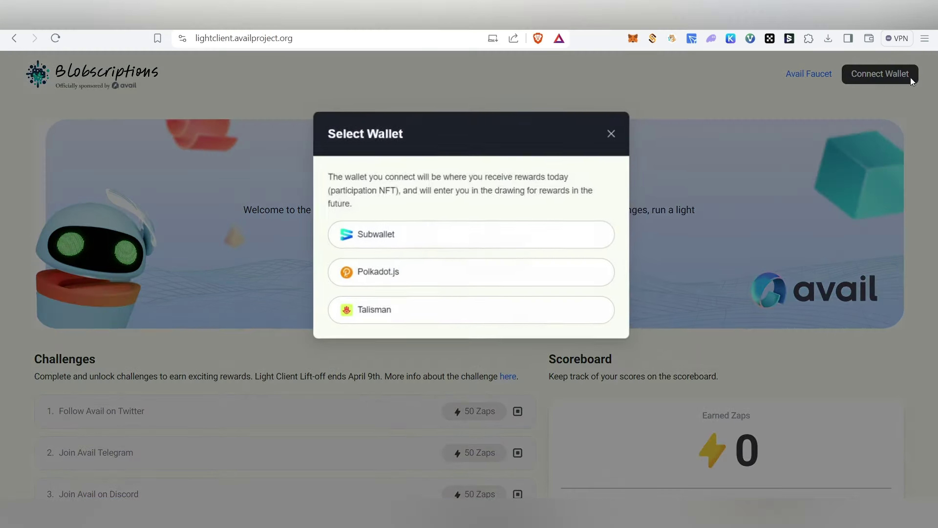
{"action": "left_click", "coordinate": [339, 242]}
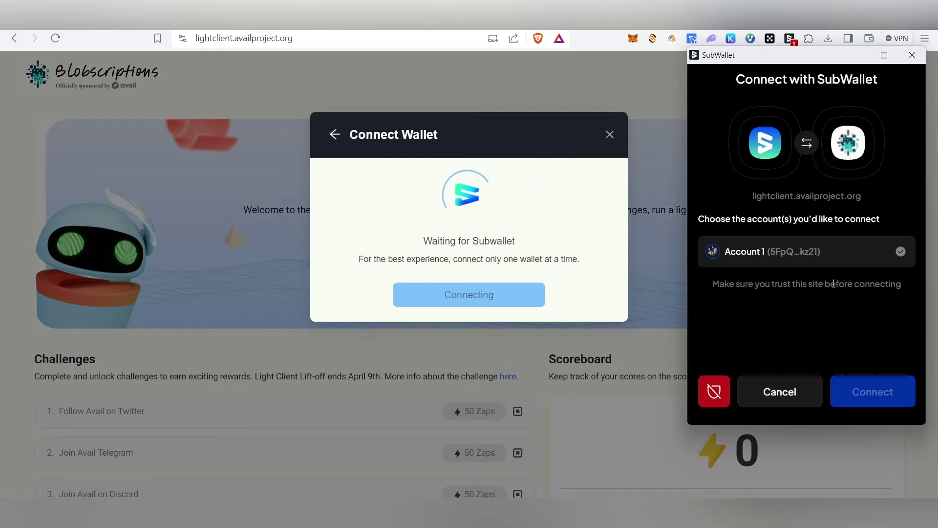
{"action": "left_click", "coordinate": [900, 252]}
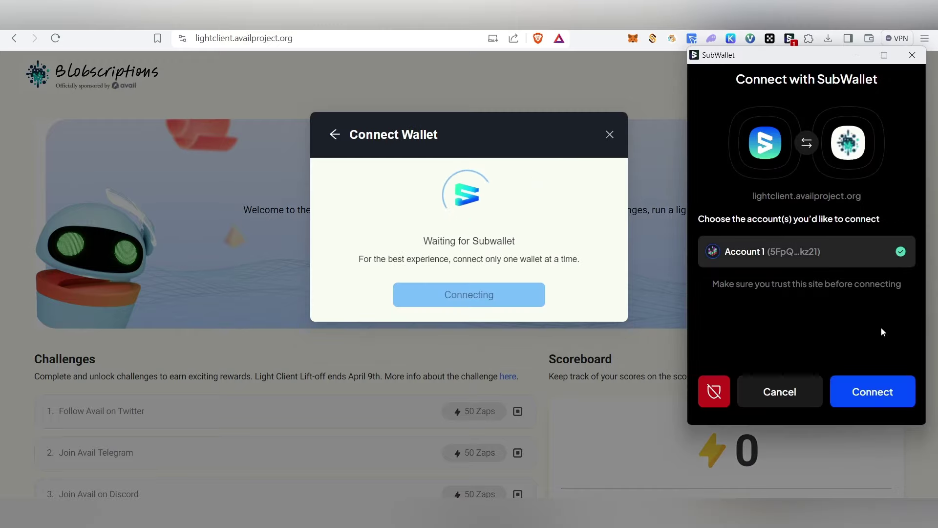
{"action": "left_click", "coordinate": [887, 391]}
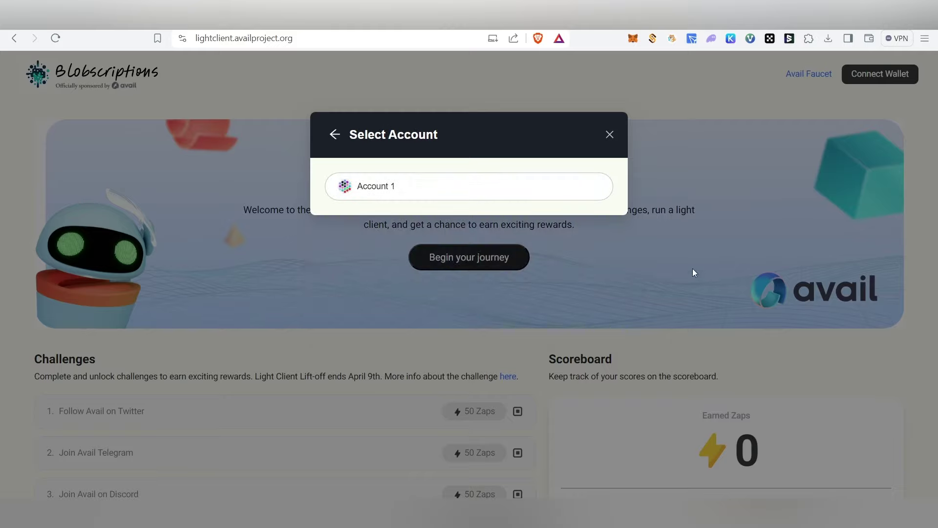
Step: Log in to the Lift-off site with Account 1, approve the signature request and dismiss the notification
{"action": "left_click", "coordinate": [501, 190]}
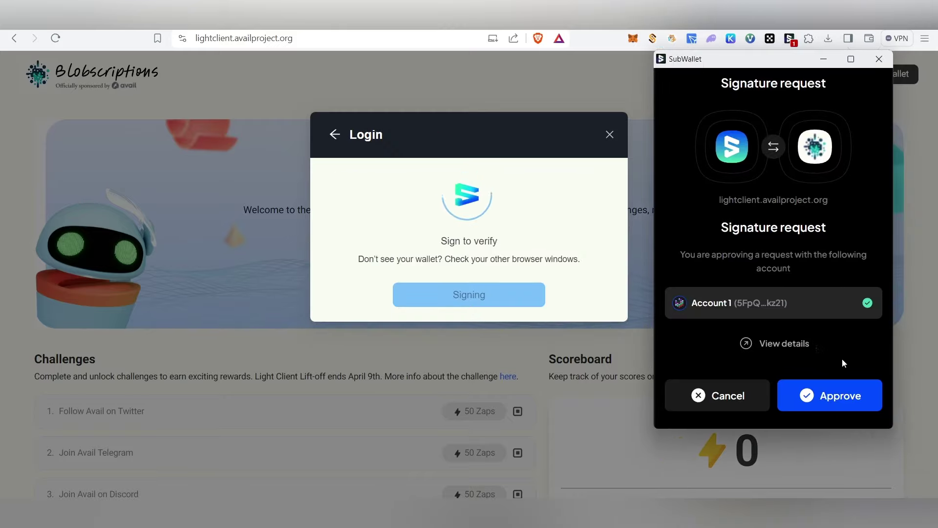
{"action": "left_click", "coordinate": [847, 394]}
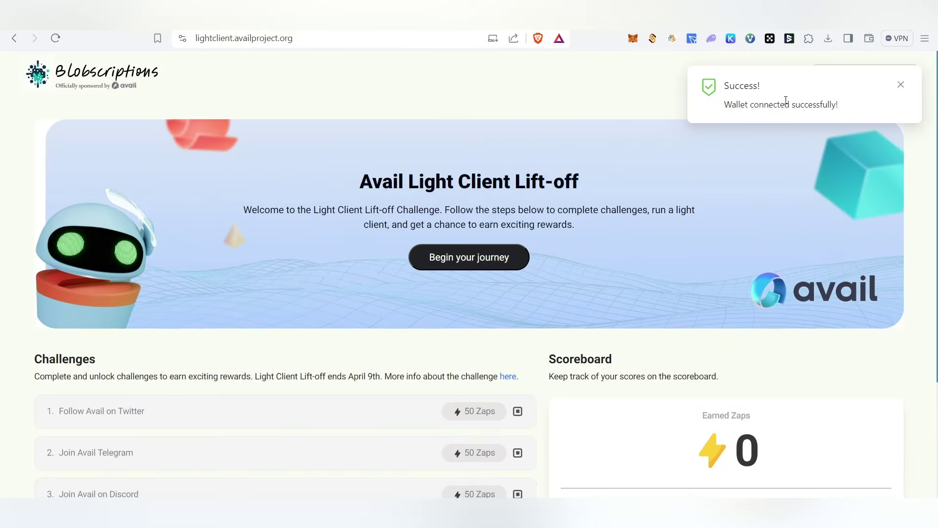
{"action": "left_click_drag", "start_coordinate": [850, 109], "coordinate": [731, 78]}
{"action": "left_click", "coordinate": [899, 87]}
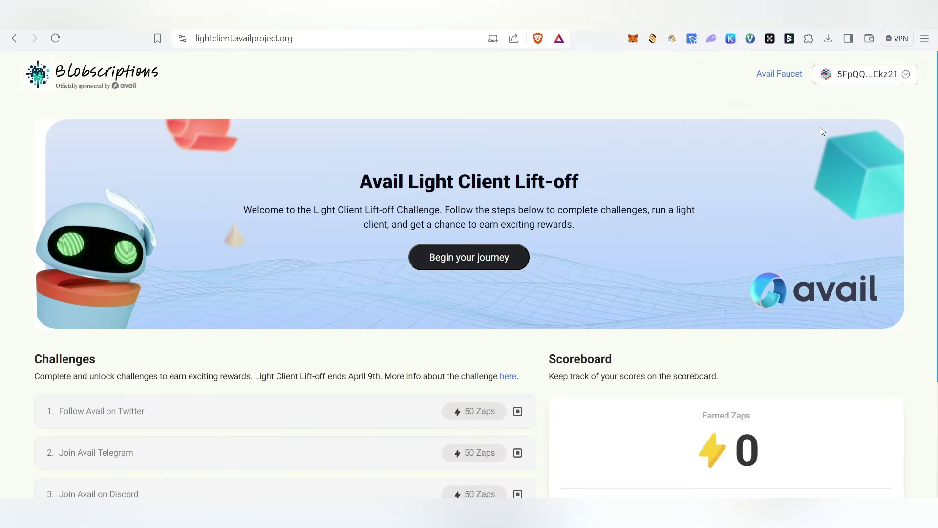
Step: Open the Follow Avail on Twitter challenge, connect Twitter and authorize Blobscriptions to access the X account
{"action": "scroll", "coordinate": [662, 141], "scroll_direction": "down", "scroll_amount": 3}
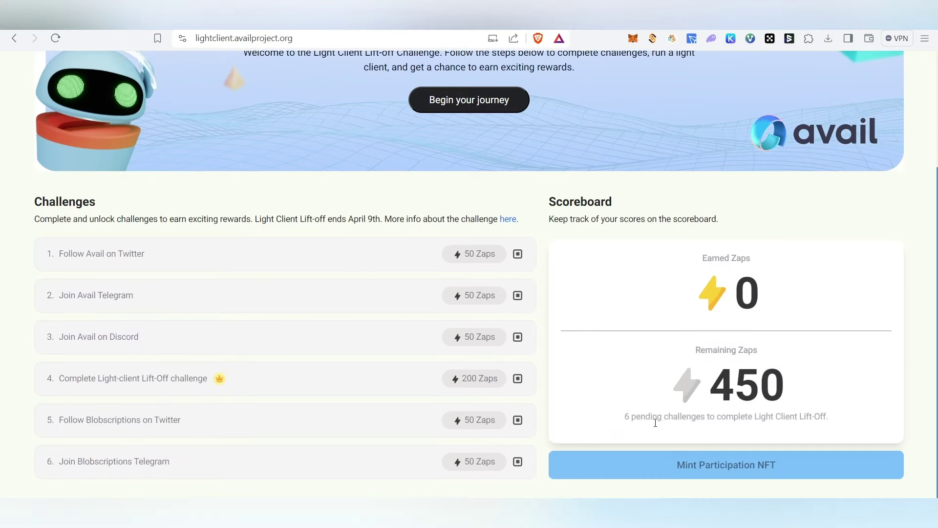
{"action": "left_click", "coordinate": [294, 259]}
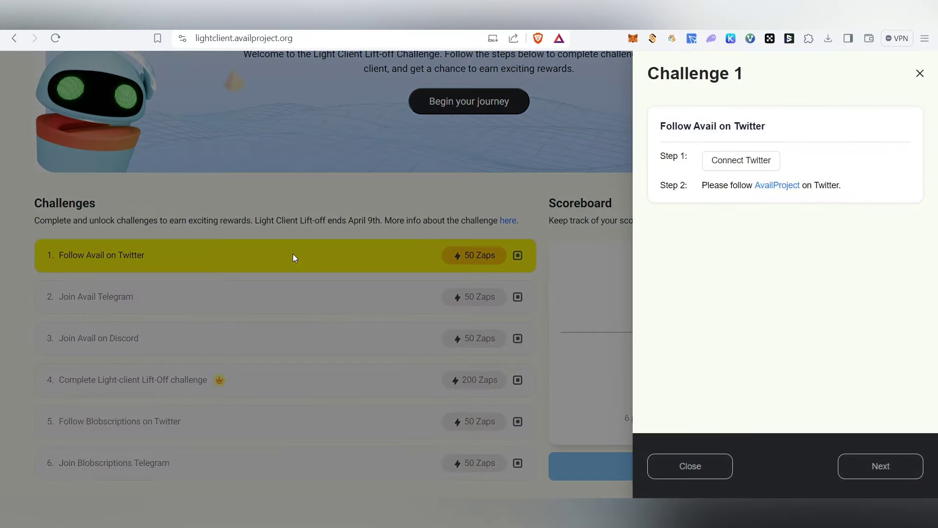
{"action": "left_click", "coordinate": [738, 163]}
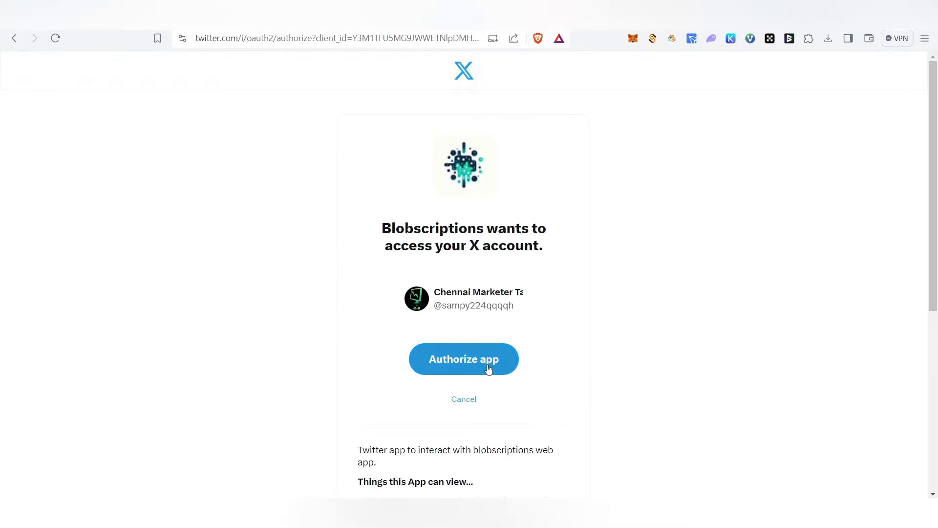
{"action": "left_click", "coordinate": [489, 369]}
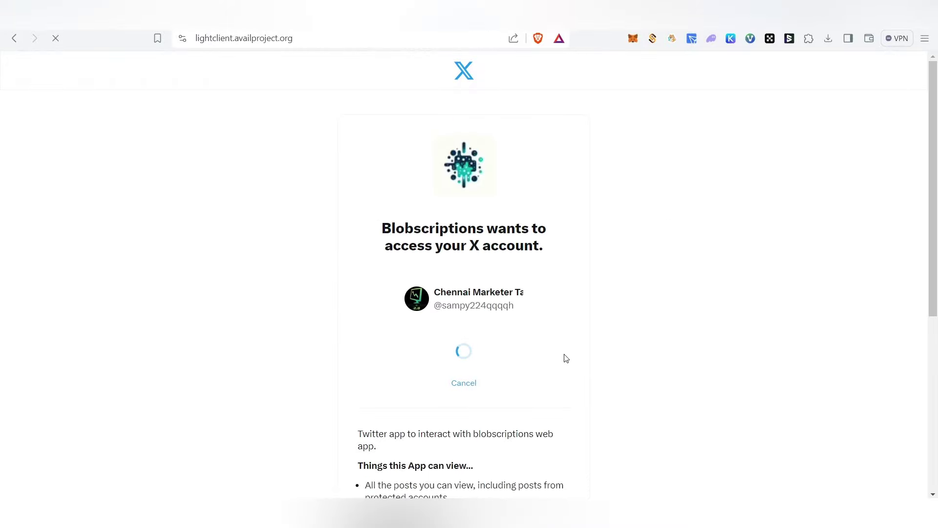
Step: Reopen the Follow Avail on Twitter challenge, follow AvailProject on Twitter and return to the challenge page
{"action": "scroll", "coordinate": [524, 360], "scroll_direction": "down", "scroll_amount": 3}
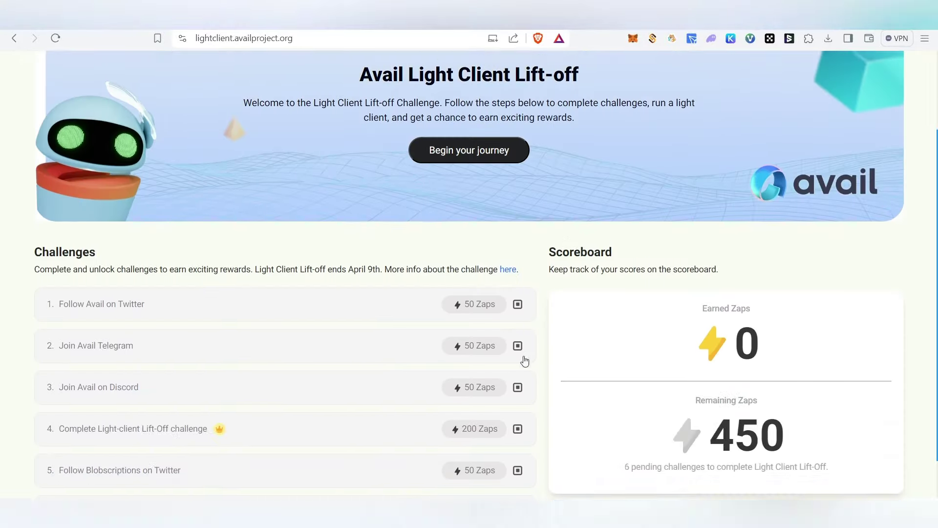
{"action": "left_click", "coordinate": [232, 291]}
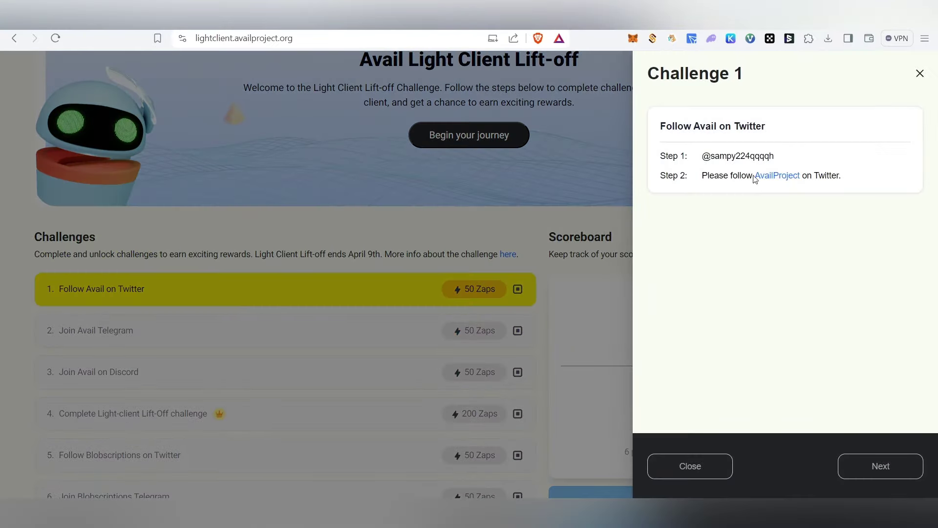
{"action": "left_click", "coordinate": [774, 177]}
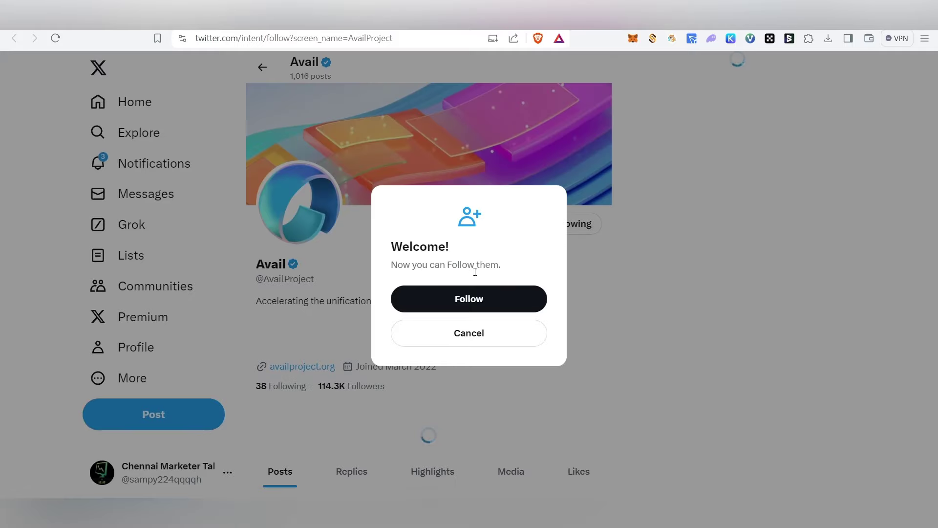
{"action": "left_click", "coordinate": [474, 300]}
{"action": "key", "text": "ctrl+w"}
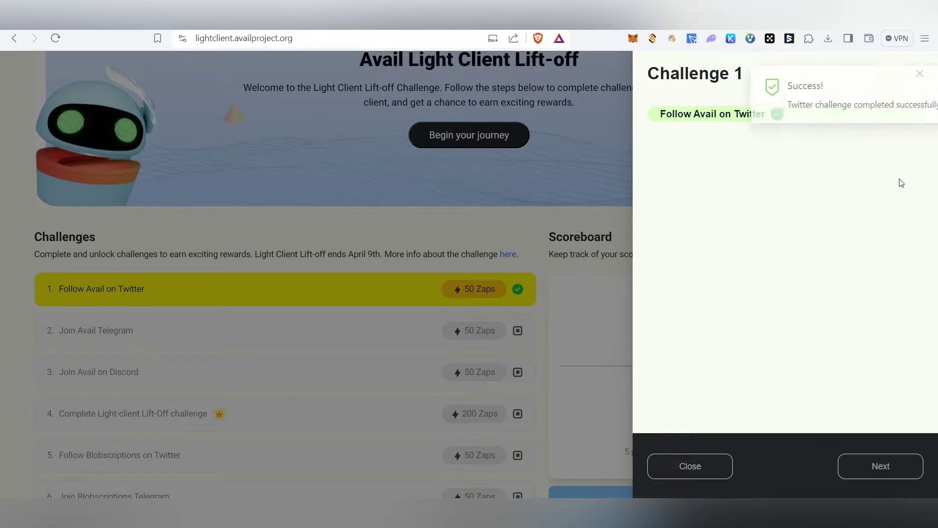
Step: Close the Twitter challenge and log in with Telegram in the Join Avail Telegram challenge, accepting the BlobBot access request
{"action": "left_click_drag", "start_coordinate": [719, 84], "coordinate": [855, 104]}
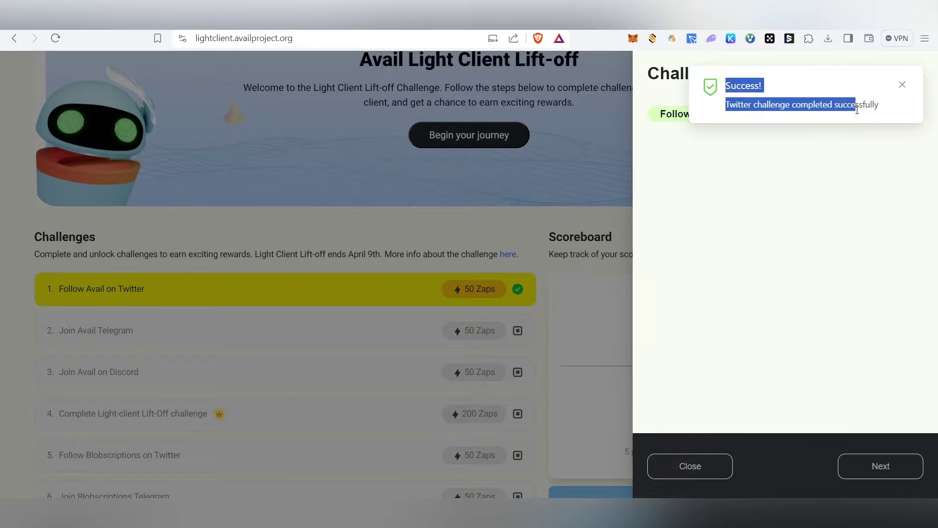
{"action": "left_click", "coordinate": [583, 223]}
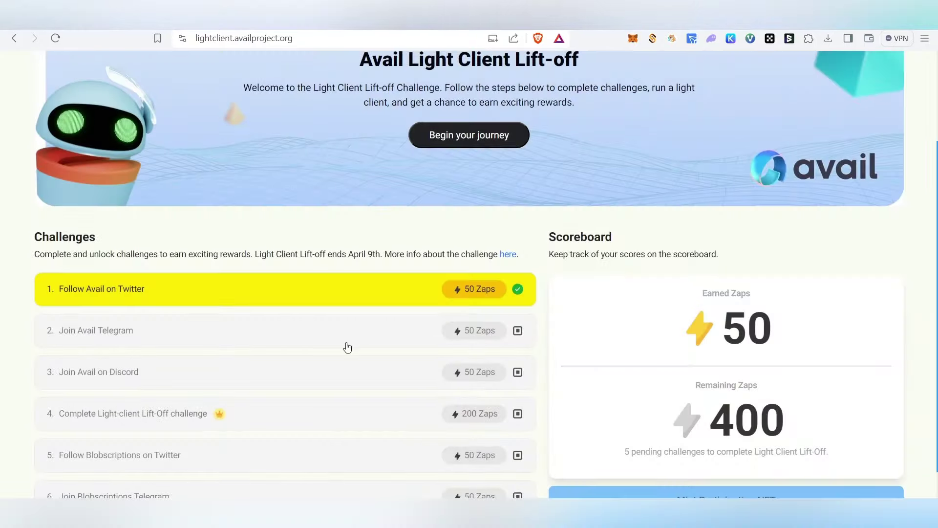
{"action": "left_click", "coordinate": [289, 337]}
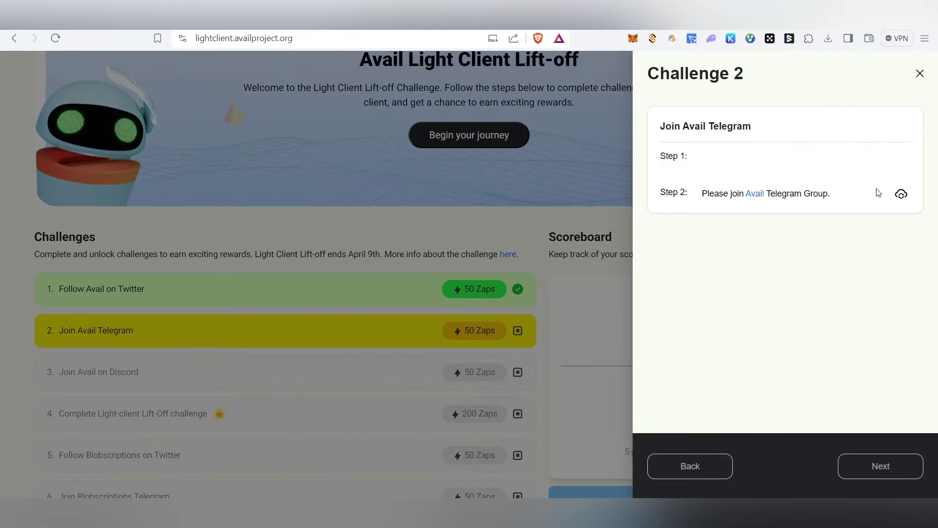
{"action": "left_click", "coordinate": [766, 166]}
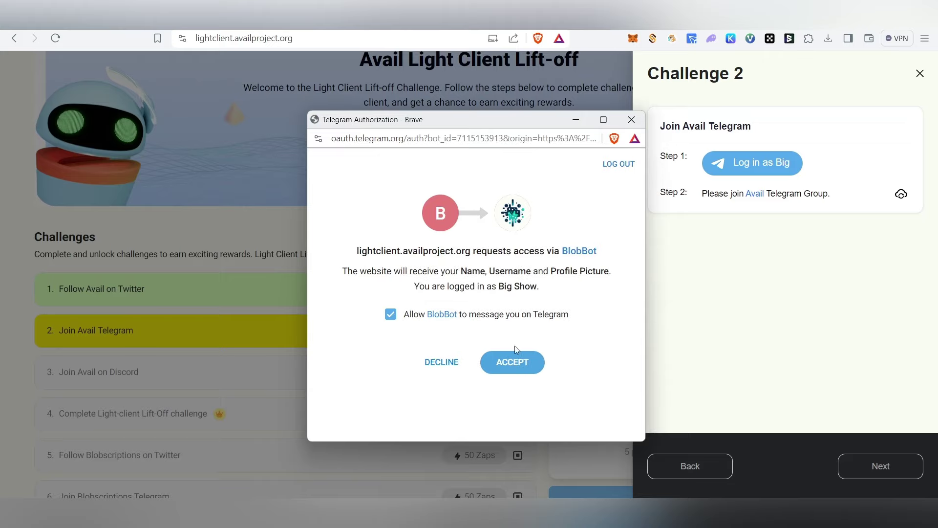
{"action": "left_click", "coordinate": [511, 351]}
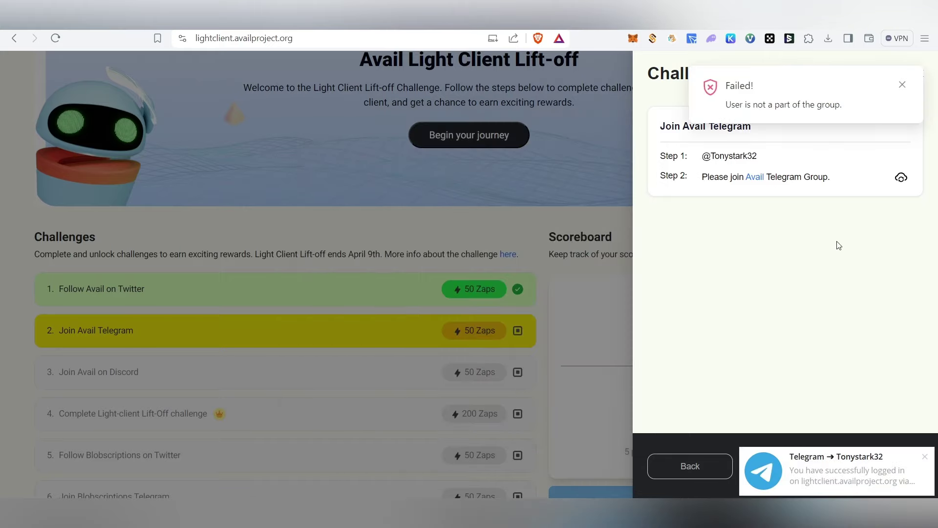
Step: Open the Avail Telegram link in Telegram Desktop, join the Avail Community group and return to the challenge page
{"action": "left_click", "coordinate": [753, 177]}
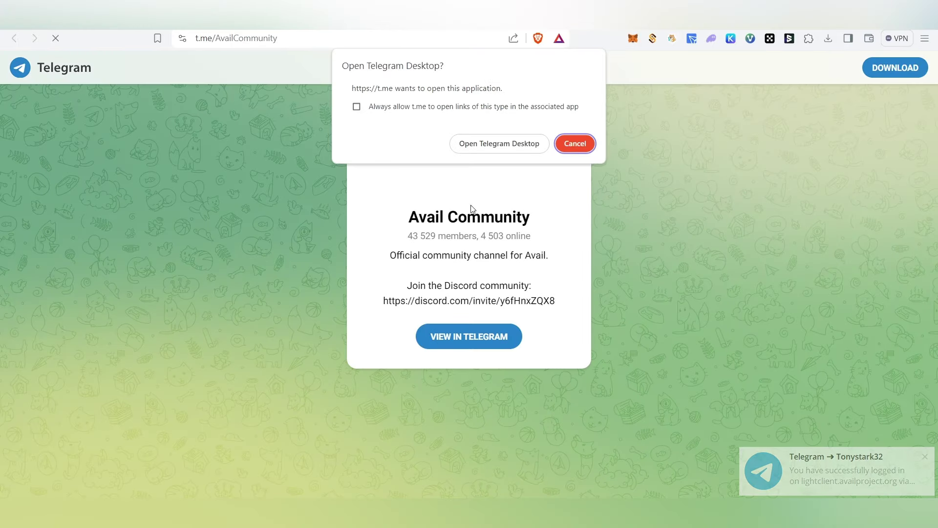
{"action": "left_click", "coordinate": [516, 147]}
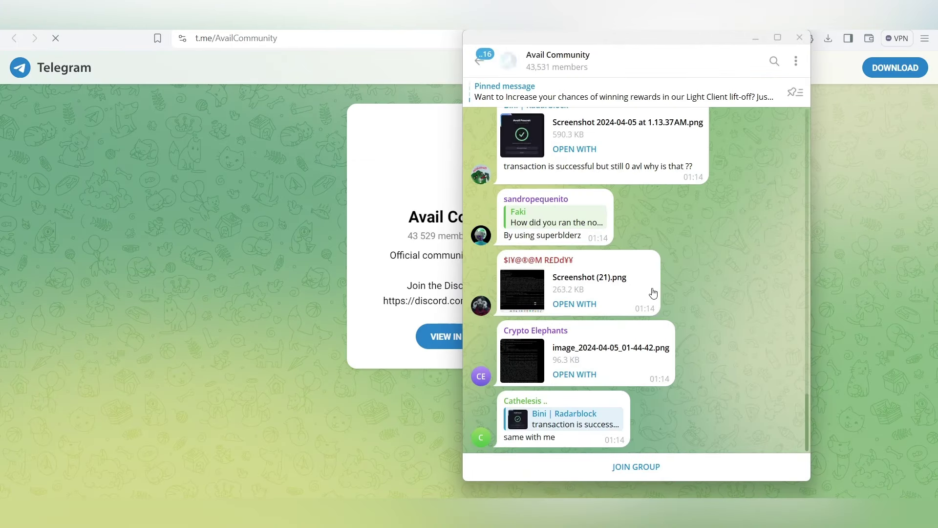
{"action": "left_click", "coordinate": [674, 466]}
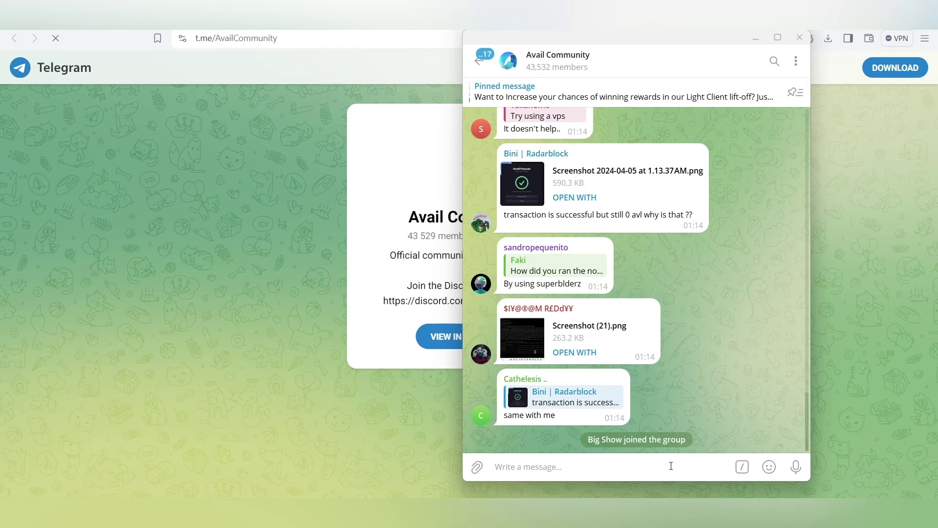
{"action": "left_click", "coordinate": [799, 37]}
{"action": "key", "text": "ctrl+w"}
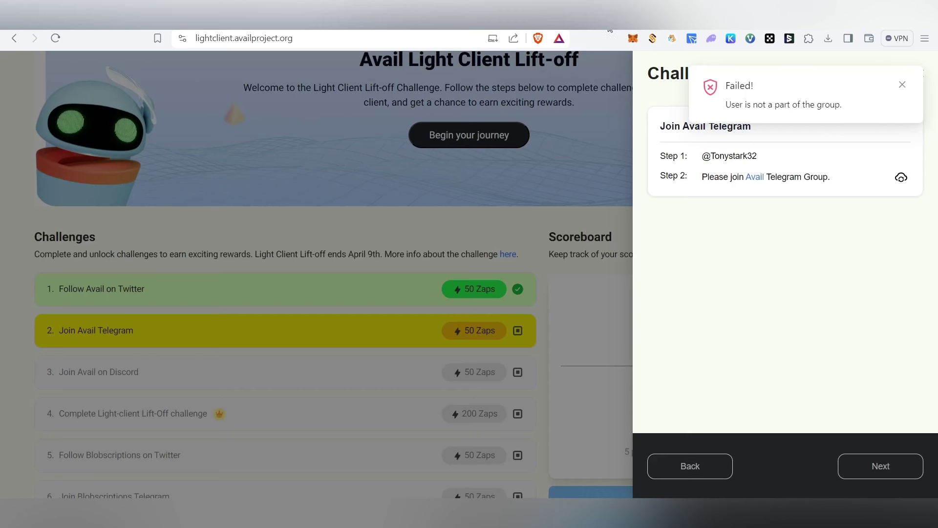
Step: Verify the Telegram group membership, dismiss the notification and close the Join Avail Telegram challenge
{"action": "left_click", "coordinate": [901, 177]}
{"action": "left_click", "coordinate": [900, 86]}
{"action": "left_click", "coordinate": [549, 314]}
{"action": "scroll", "coordinate": [316, 347], "scroll_direction": "down", "scroll_amount": 1}
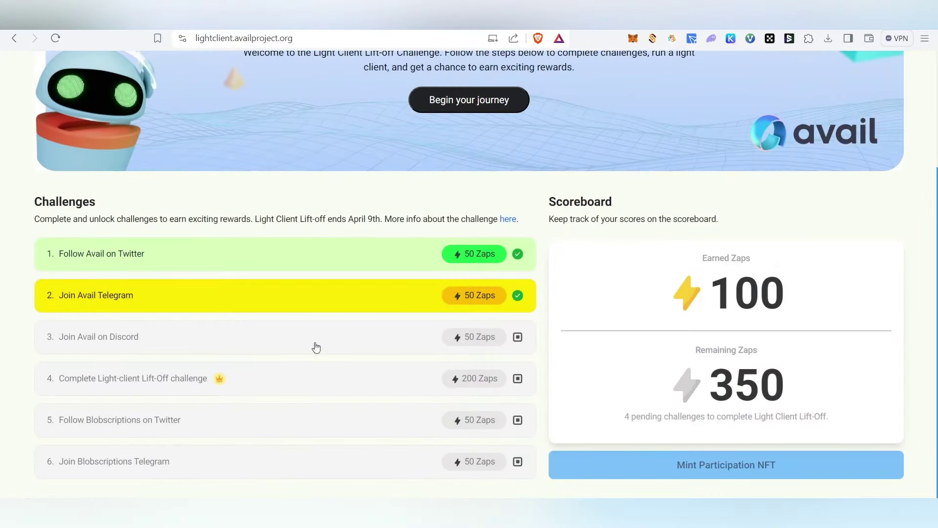
Step: Open the Join Avail on Discord challenge, log in with Discord and authorize Blobscriptions Bot to access the account
{"action": "left_click", "coordinate": [191, 349]}
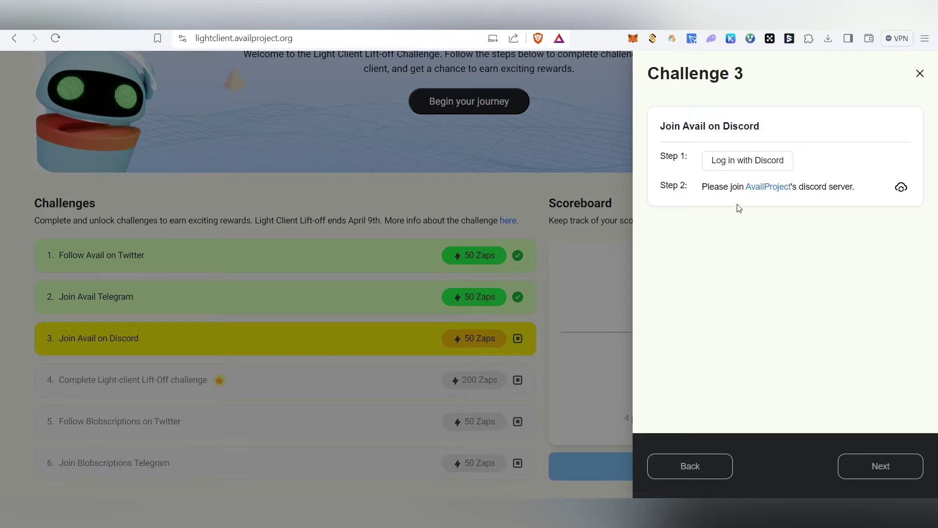
{"action": "left_click", "coordinate": [743, 161]}
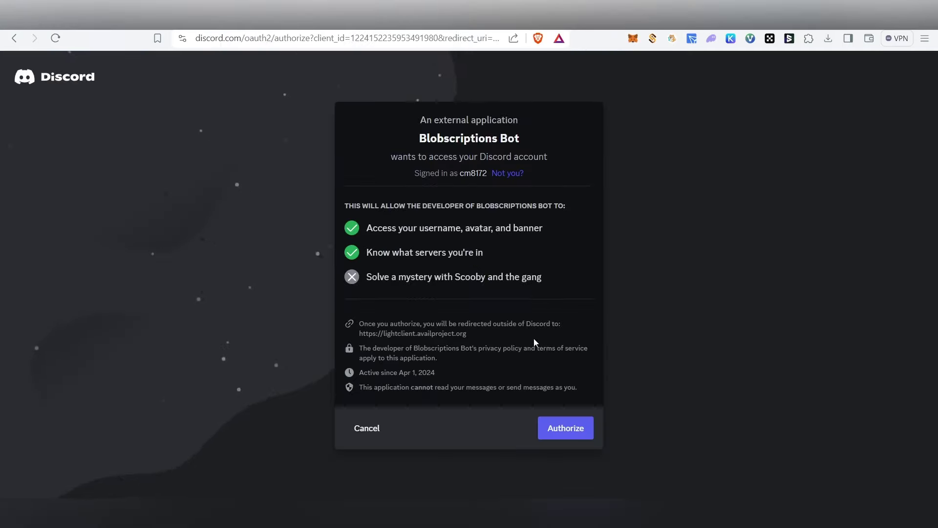
{"action": "left_click", "coordinate": [591, 425]}
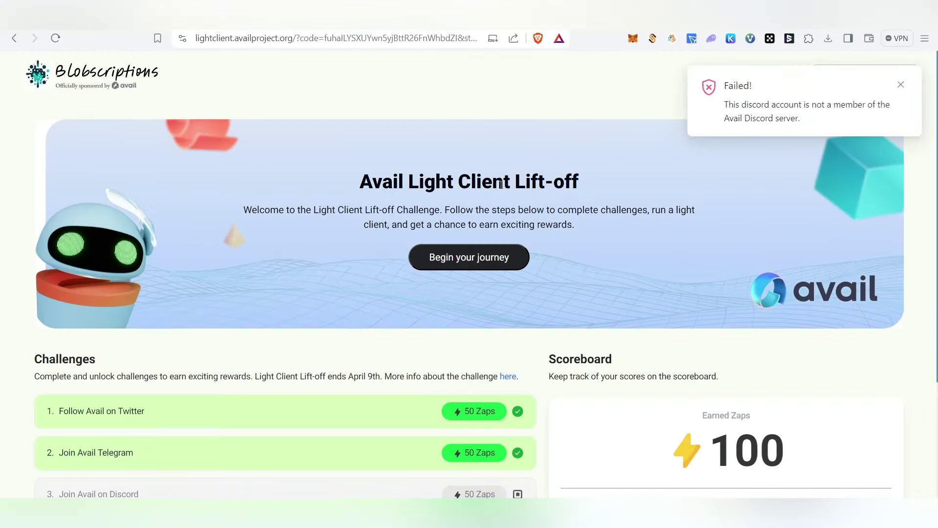
Step: Reopen the Join Avail on Discord challenge, follow the AvailProject link and accept the invite to the Avail server
{"action": "scroll", "coordinate": [588, 271], "scroll_direction": "down", "scroll_amount": 3}
{"action": "left_click", "coordinate": [382, 341]}
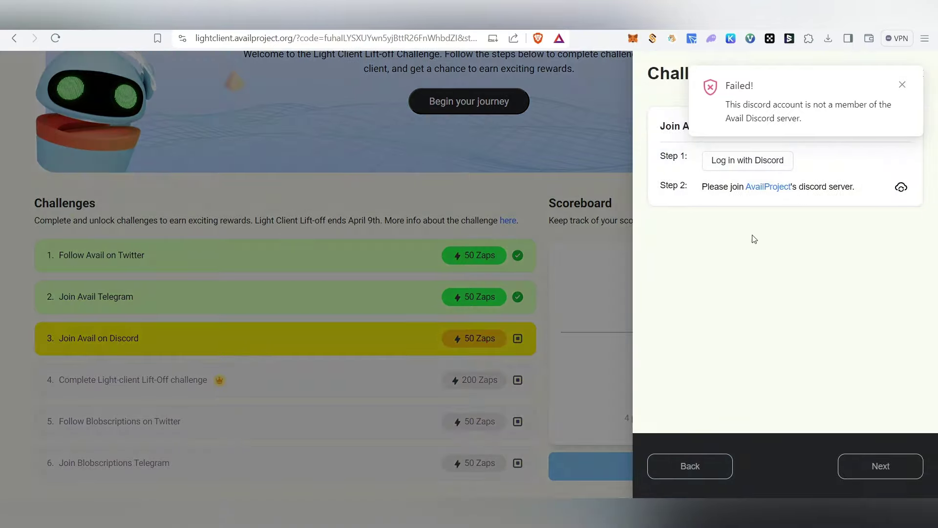
{"action": "left_click", "coordinate": [776, 188]}
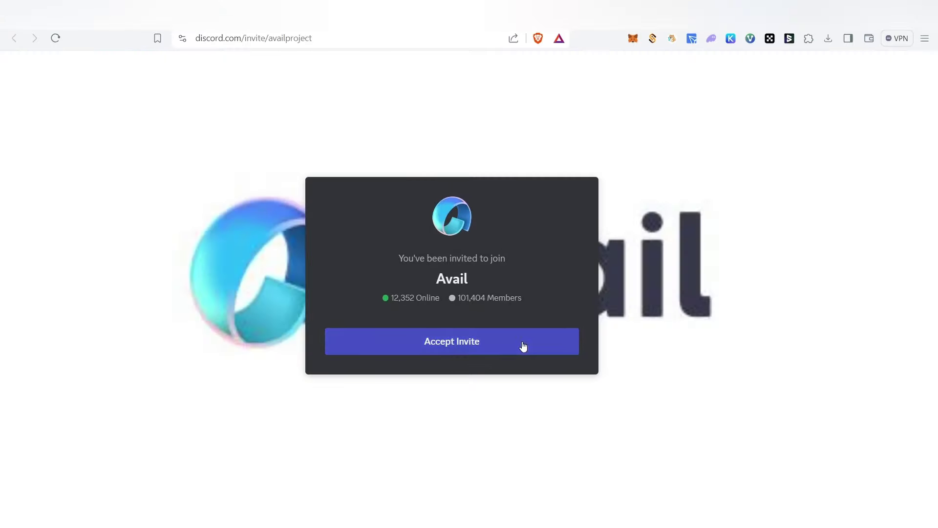
{"action": "left_click", "coordinate": [523, 346]}
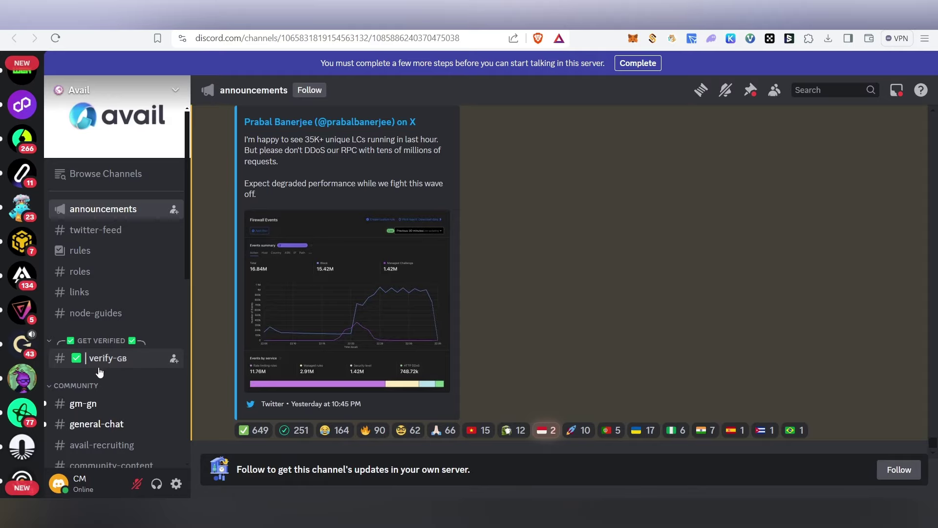
Step: Open the verify-GB channel of the Avail server and agree to the server rules
{"action": "left_click", "coordinate": [102, 362]}
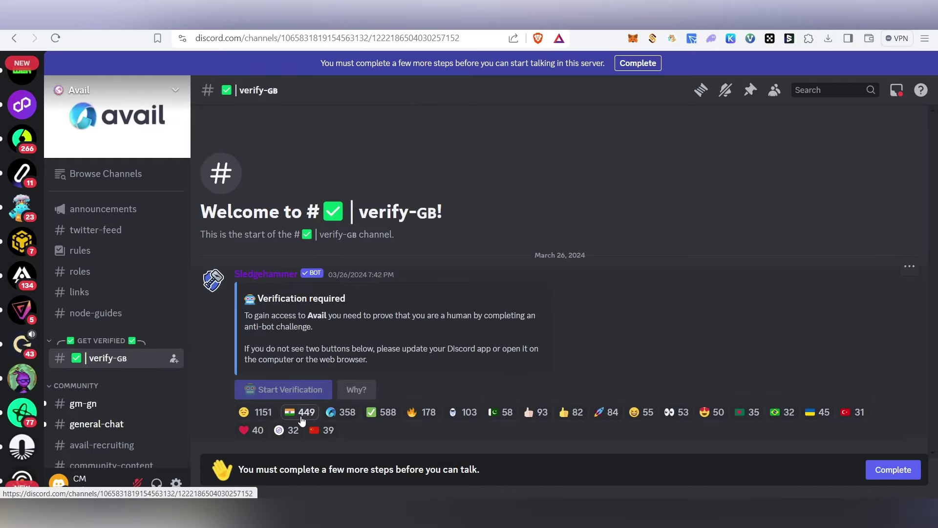
{"action": "scroll", "coordinate": [599, 419], "scroll_direction": "down", "scroll_amount": 2}
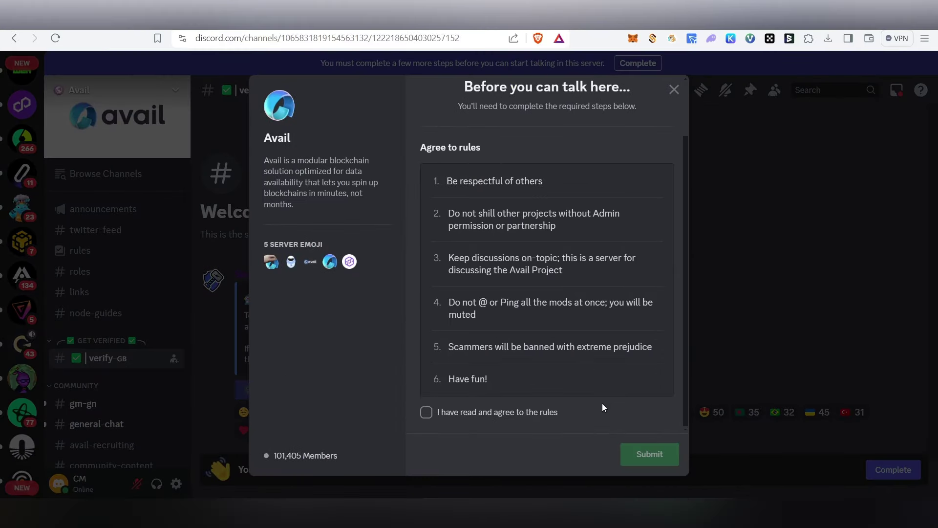
{"action": "left_click", "coordinate": [427, 413]}
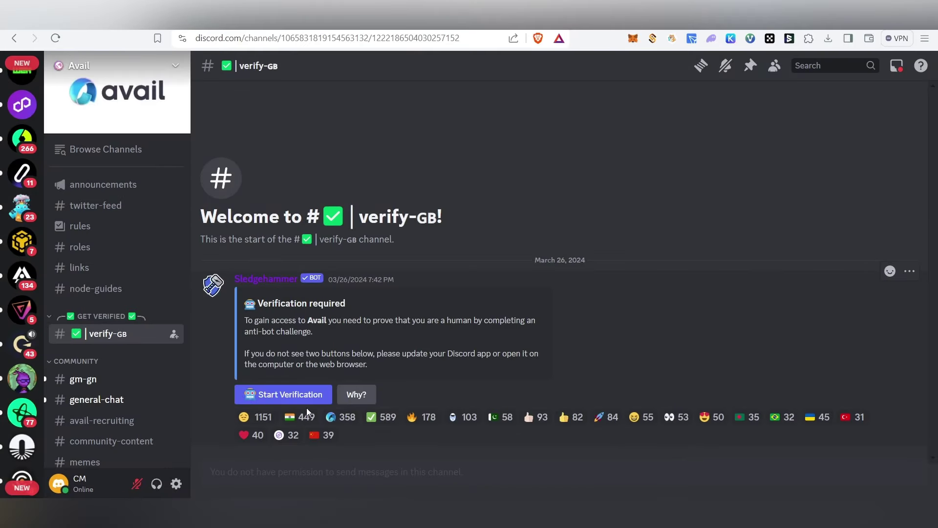
Step: Start the Sledgehammer bot verification in the verify-GB channel and answer it with the rocket, Option 3
{"action": "left_click", "coordinate": [308, 400]}
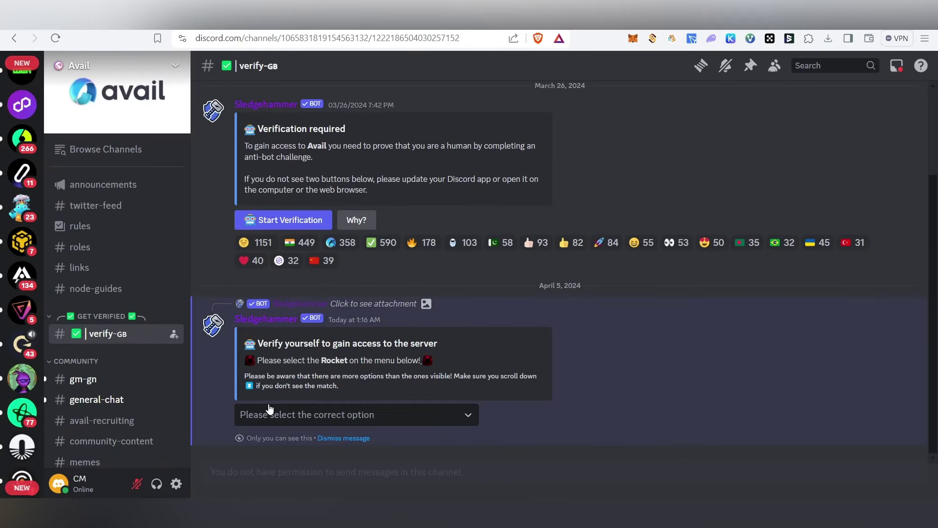
{"action": "left_click", "coordinate": [361, 424]}
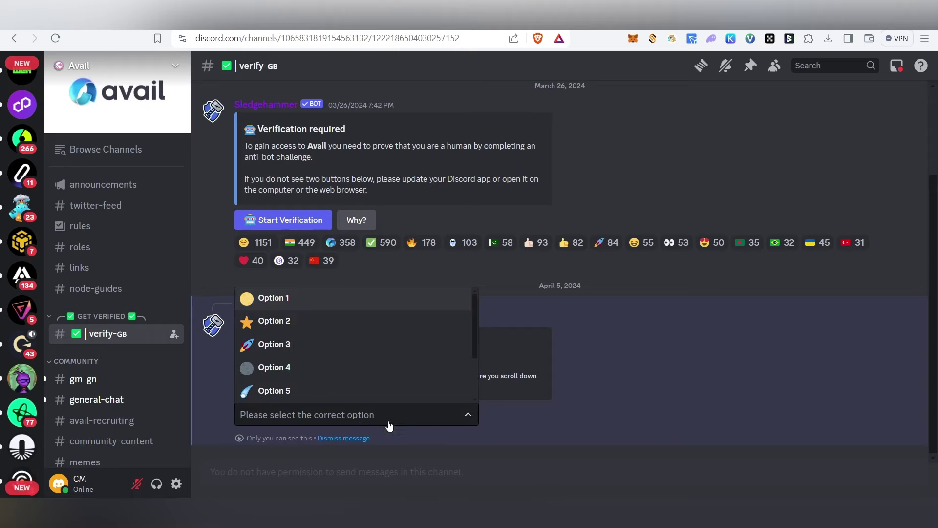
{"action": "left_click", "coordinate": [269, 348]}
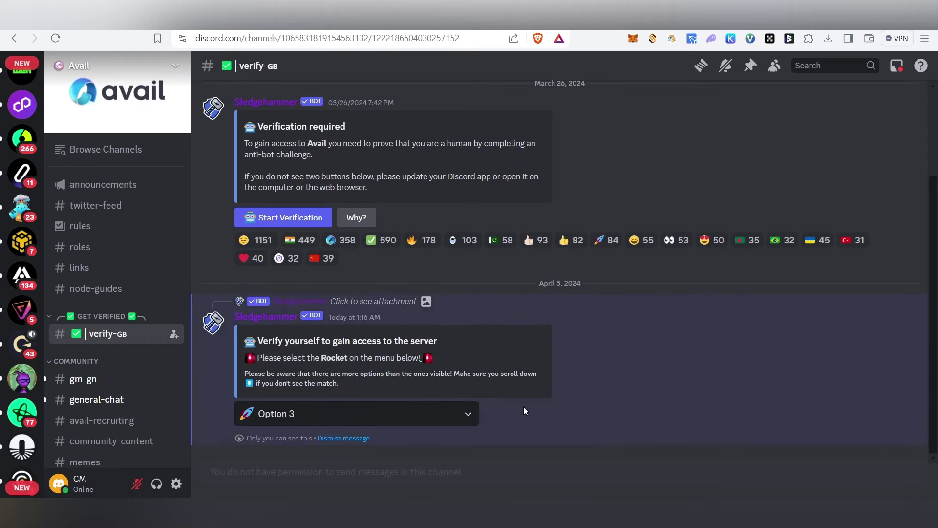
{"action": "triple_click", "coordinate": [348, 389]}
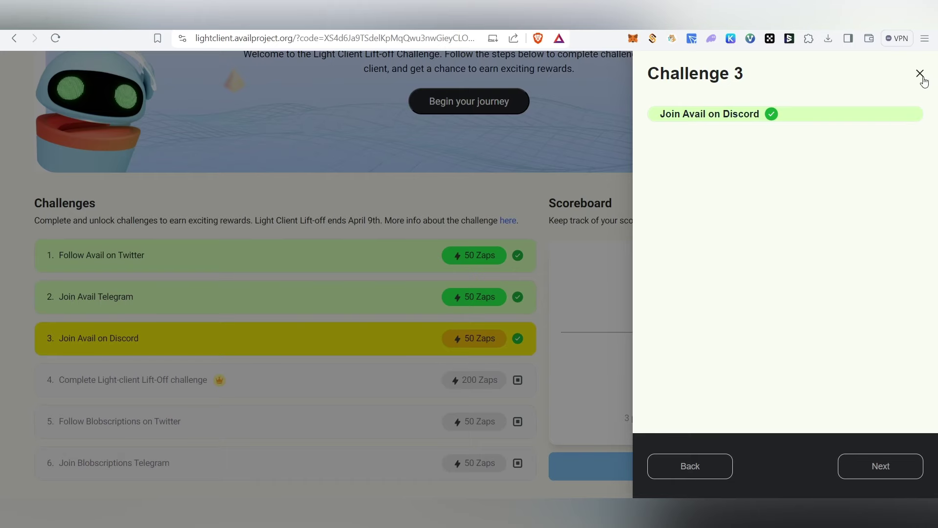
Step: Close the Discord challenge and open the light client instructions linked in the Complete Light-client Lift-Off challenge
{"action": "left_click", "coordinate": [919, 74]}
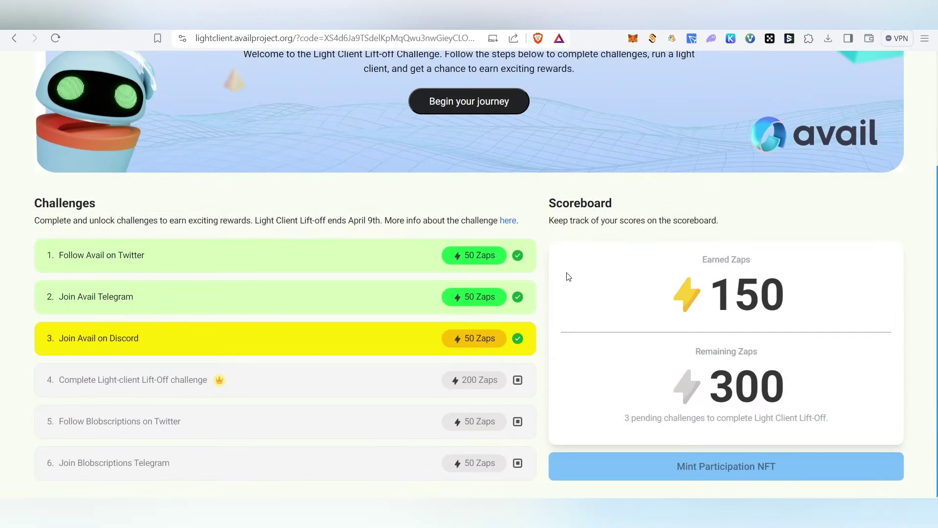
{"action": "left_click", "coordinate": [137, 386]}
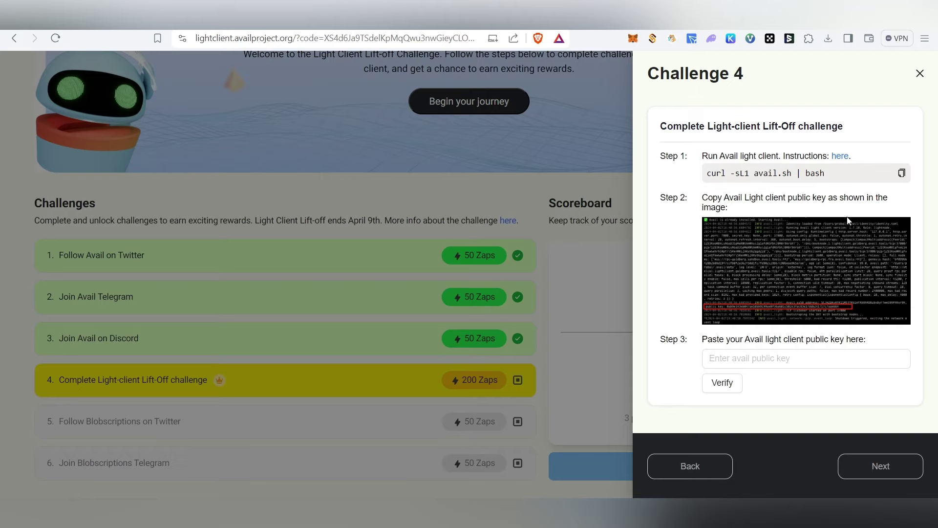
{"action": "left_click_drag", "start_coordinate": [705, 153], "coordinate": [793, 156]}
{"action": "left_click", "coordinate": [874, 157]}
{"action": "left_click", "coordinate": [841, 156]}
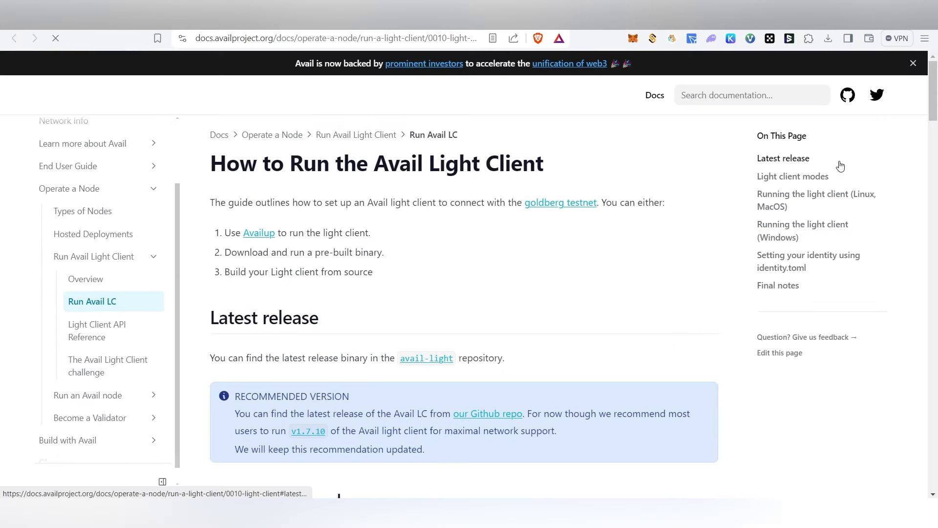
Step: Read the Avail docs on light client modes and on running the light client with availup on Linux and MacOS
{"action": "scroll", "coordinate": [687, 226], "scroll_direction": "down", "scroll_amount": 3}
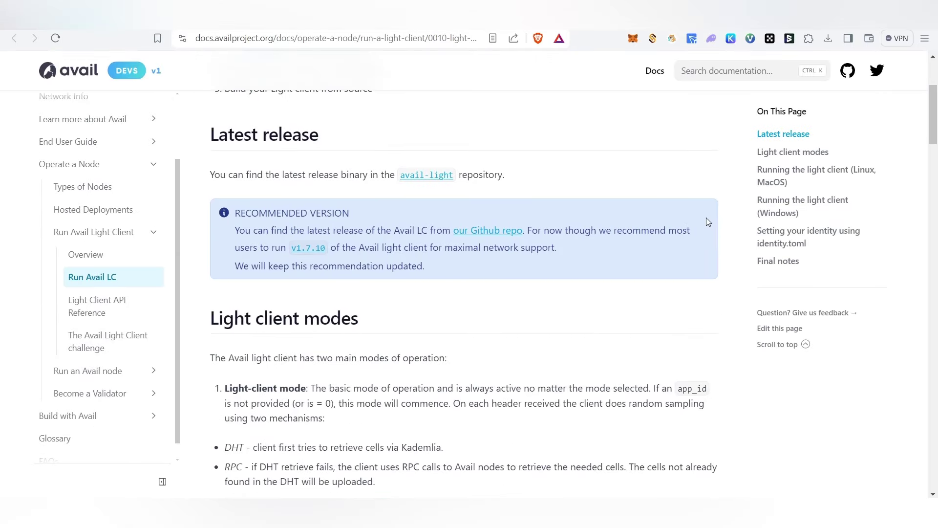
{"action": "scroll", "coordinate": [703, 217], "scroll_direction": "down", "scroll_amount": 7}
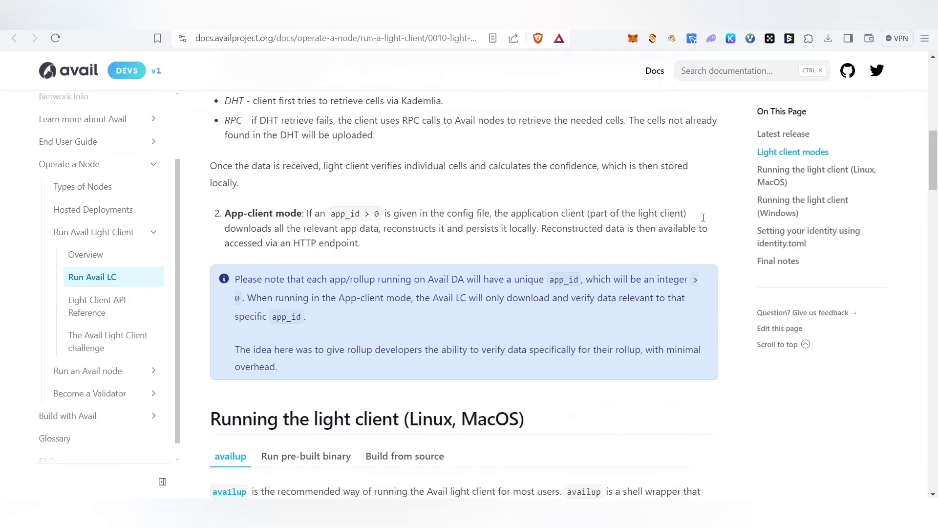
{"action": "scroll", "coordinate": [703, 217], "scroll_direction": "down", "scroll_amount": 5}
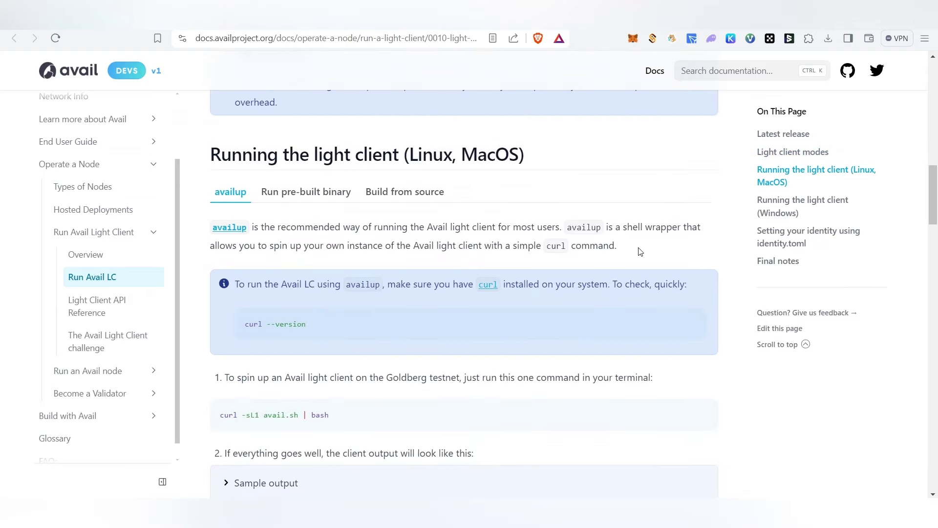
{"action": "scroll", "coordinate": [640, 251], "scroll_direction": "down", "scroll_amount": 4}
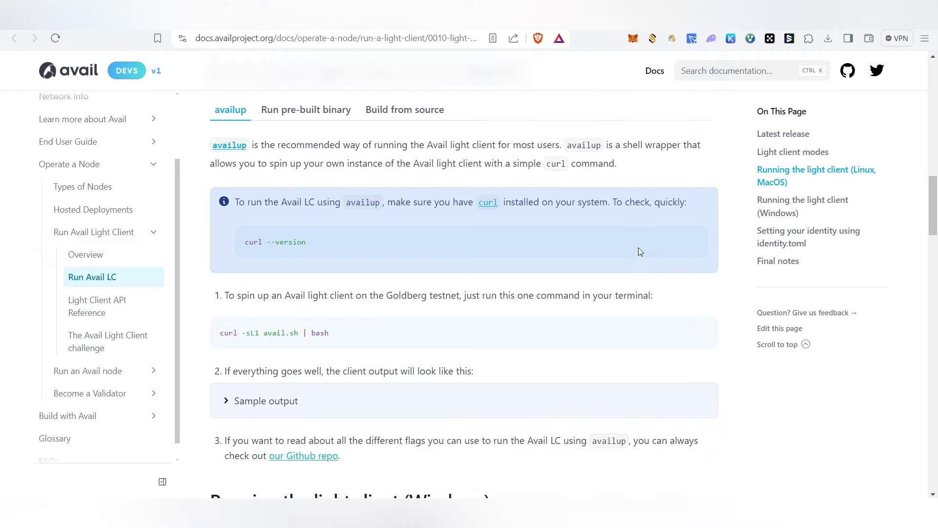
{"action": "scroll", "coordinate": [640, 252], "scroll_direction": "up", "scroll_amount": 4}
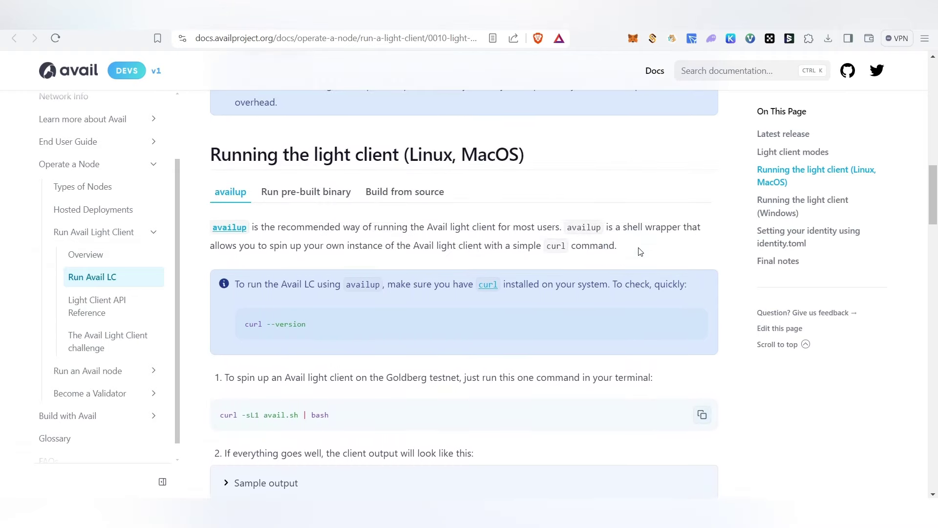
{"action": "scroll", "coordinate": [640, 252], "scroll_direction": "down", "scroll_amount": 4}
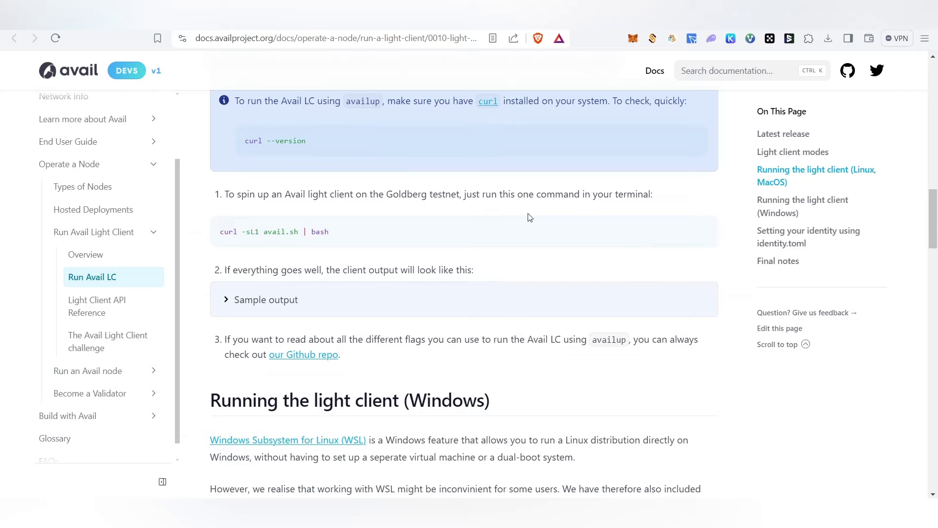
{"action": "scroll", "coordinate": [528, 216], "scroll_direction": "up", "scroll_amount": 3}
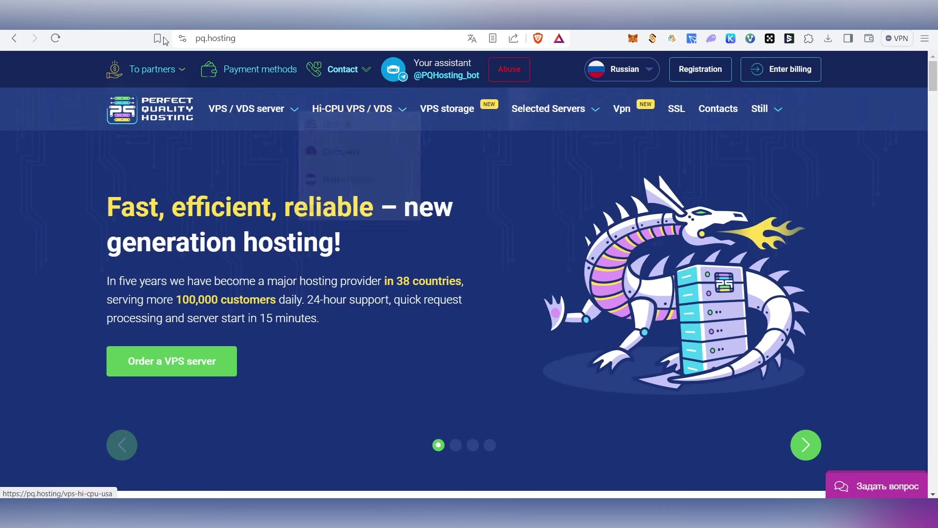
Step: Close the online consultant chat on the PQ Hosting home page
{"action": "mouse_move", "coordinate": [226, 108]}
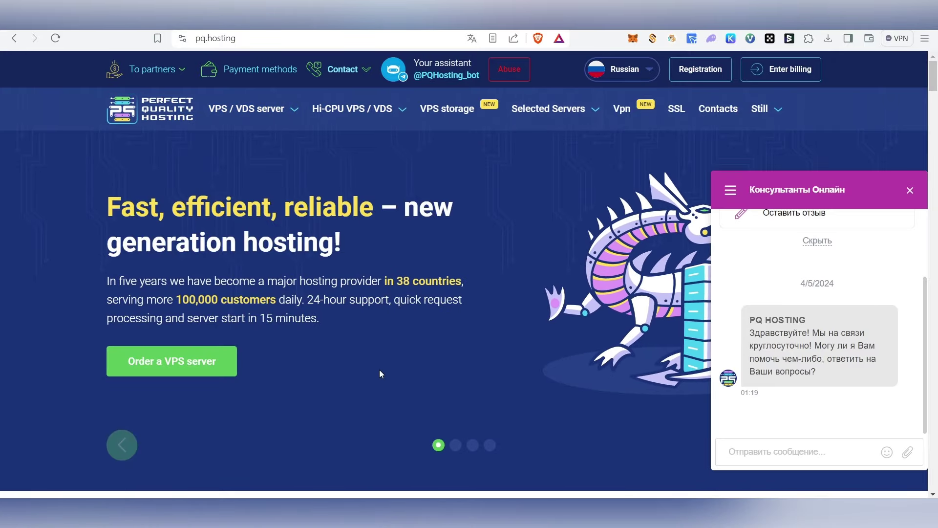
{"action": "left_click", "coordinate": [909, 190]}
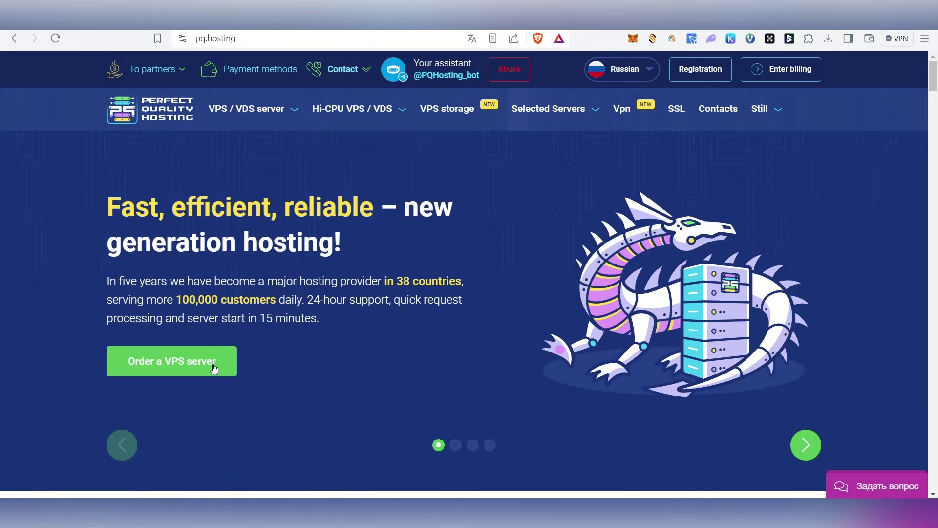
Step: Open the VPS rental page and look over the available server countries
{"action": "left_click", "coordinate": [172, 360]}
{"action": "scroll", "coordinate": [347, 218], "scroll_direction": "down", "scroll_amount": 2}
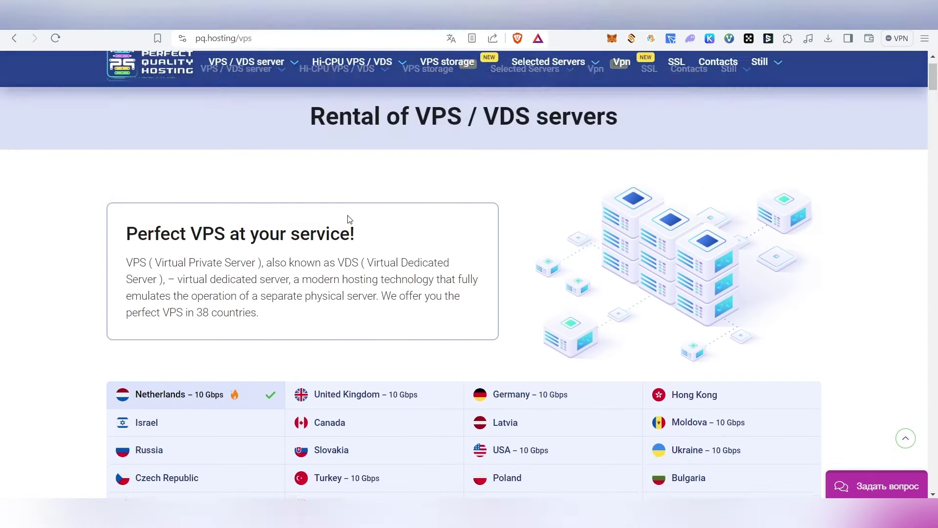
{"action": "scroll", "coordinate": [538, 171], "scroll_direction": "up", "scroll_amount": 2}
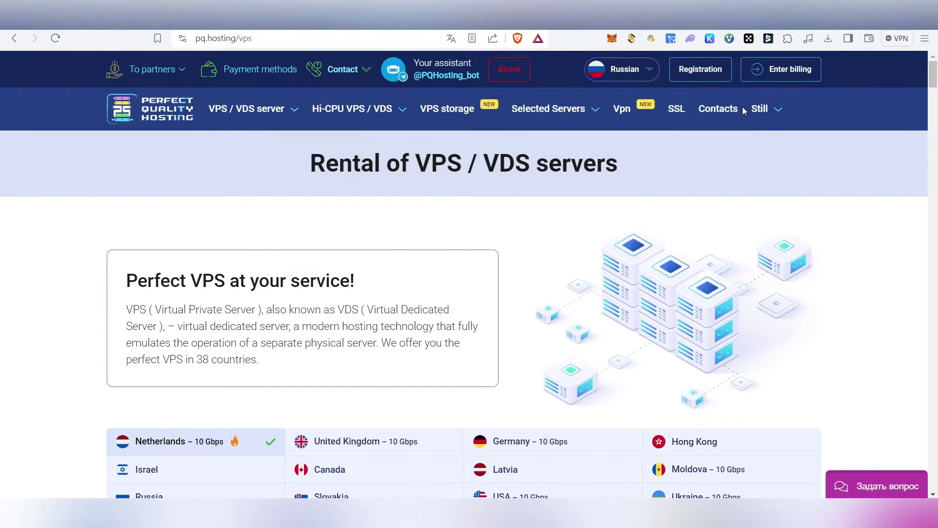
Step: Open the hosting account registration form and translate it into English
{"action": "left_click", "coordinate": [711, 73]}
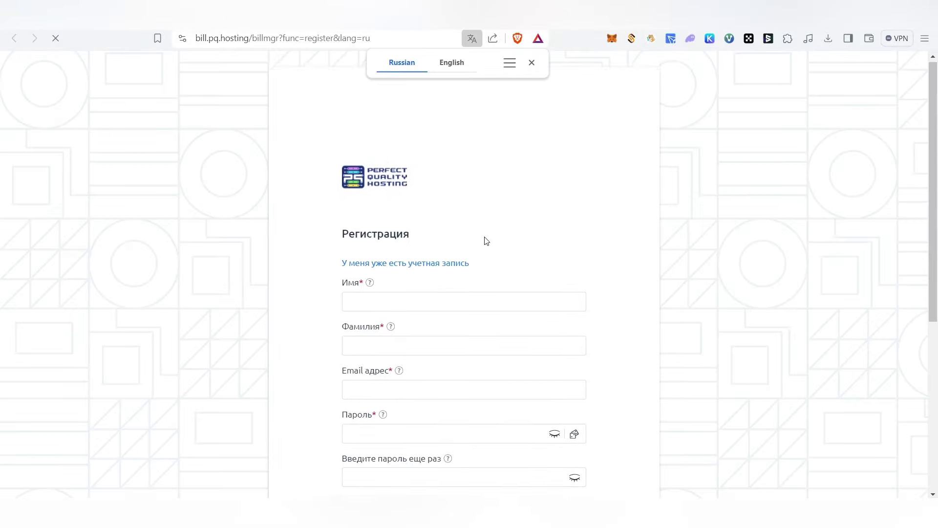
{"action": "left_click", "coordinate": [448, 65]}
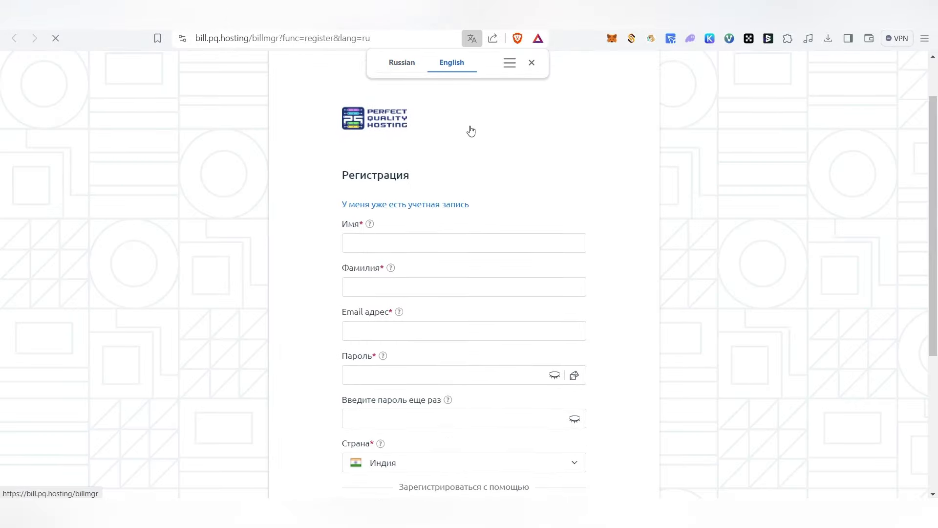
{"action": "scroll", "coordinate": [468, 215], "scroll_direction": "down", "scroll_amount": 3}
{"action": "scroll", "coordinate": [433, 230], "scroll_direction": "up", "scroll_amount": 1}
{"action": "left_click", "coordinate": [389, 178]}
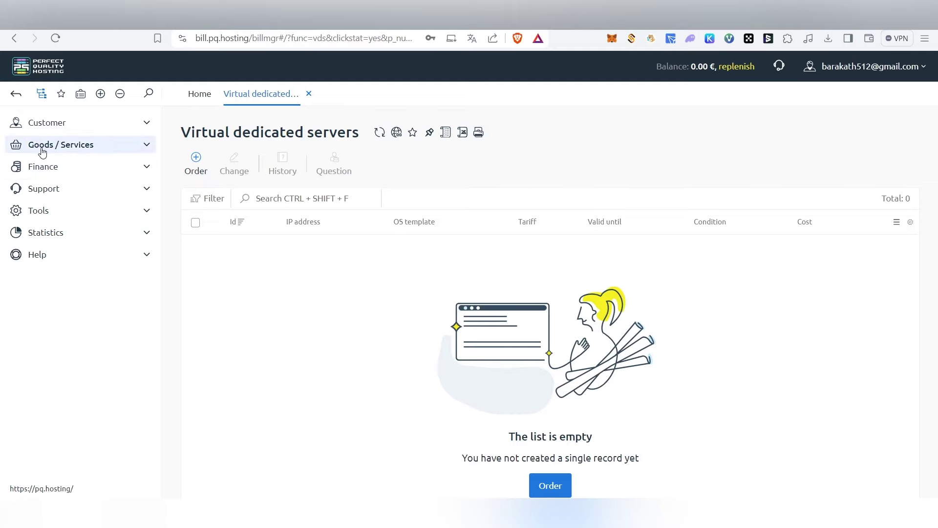
Step: Start a new virtual server order and choose the Ruthenium [ES] tariff
{"action": "left_click", "coordinate": [99, 149]}
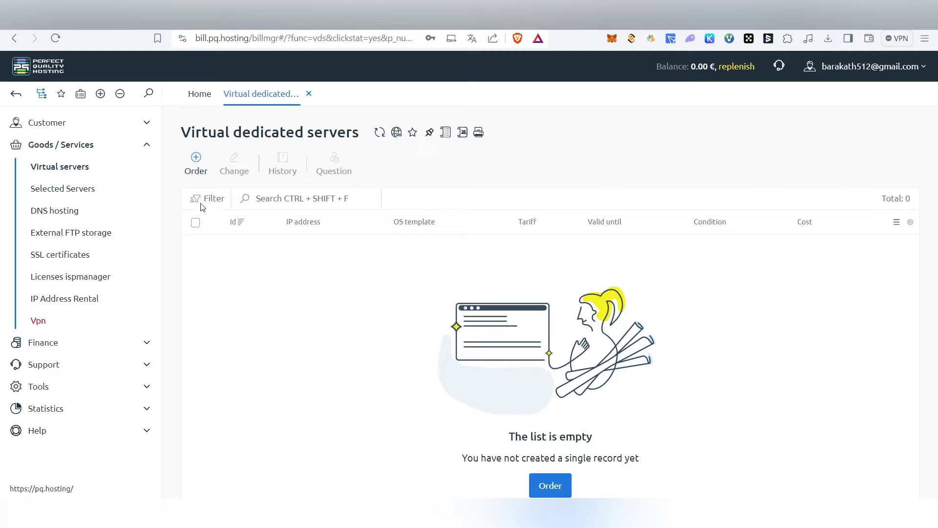
{"action": "left_click", "coordinate": [196, 157]}
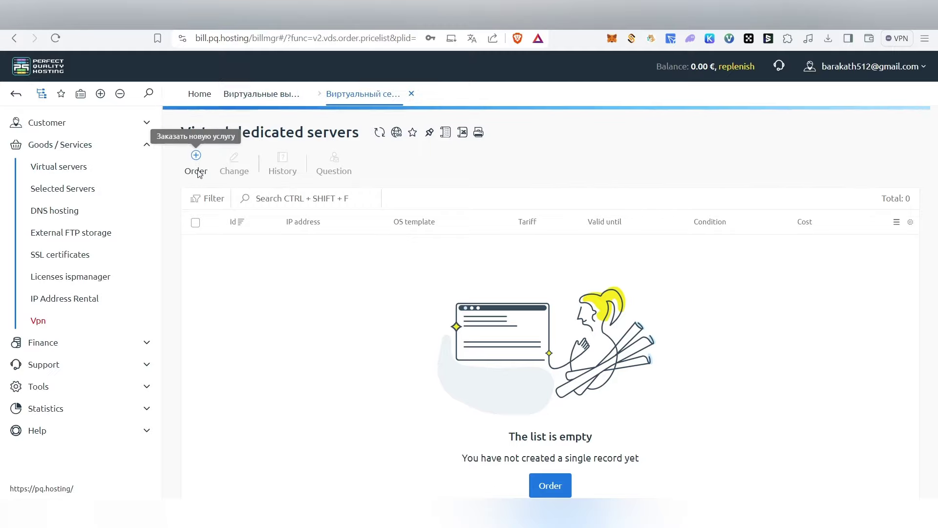
{"action": "scroll", "coordinate": [342, 265], "scroll_direction": "down", "scroll_amount": 3}
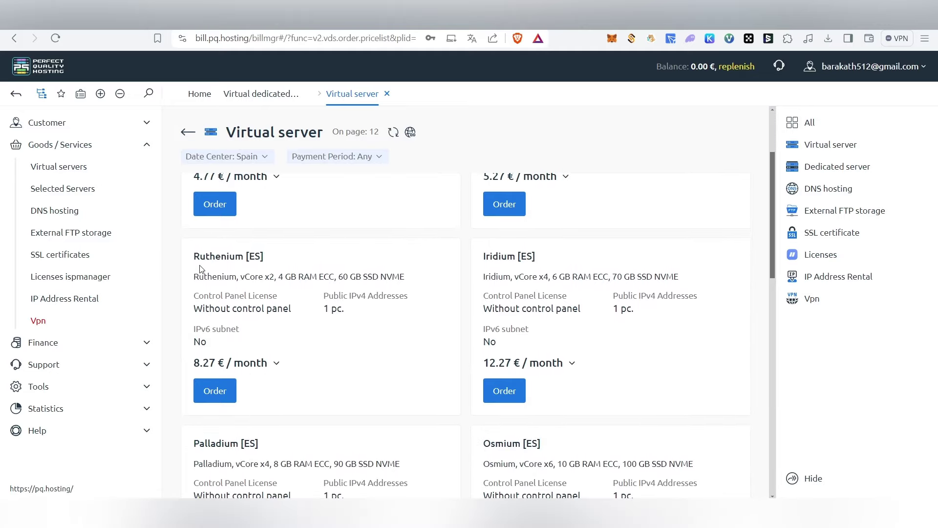
{"action": "left_click", "coordinate": [214, 390]}
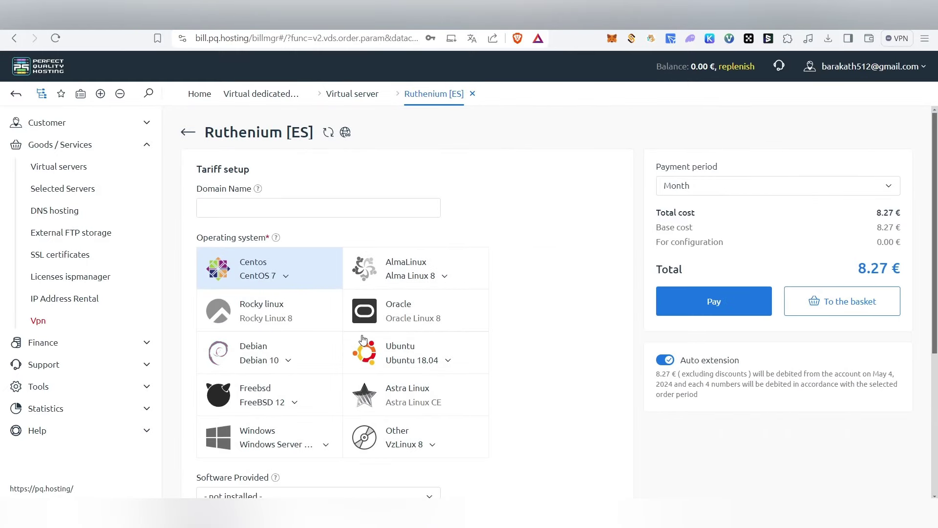
Step: Set the server's operating system to Ubuntu 22.04 and turn off auto extension
{"action": "double_click", "coordinate": [867, 269]}
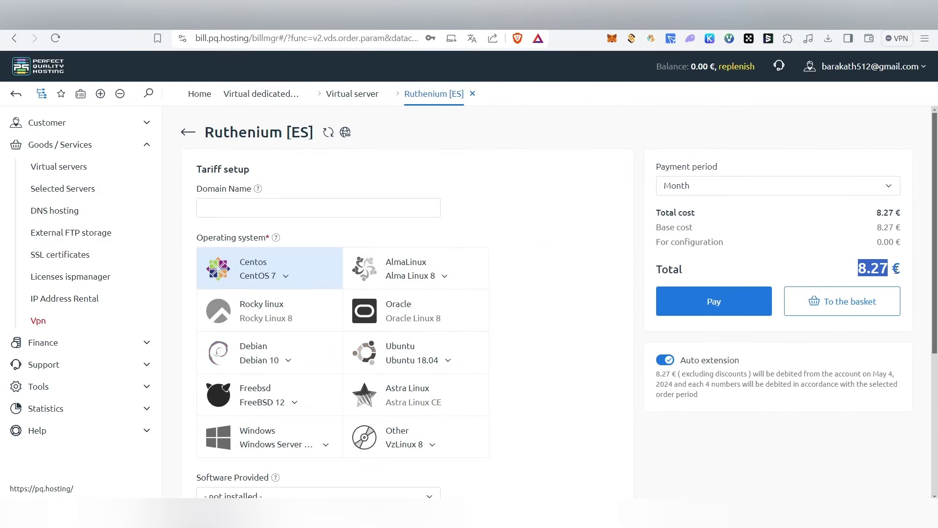
{"action": "scroll", "coordinate": [538, 317], "scroll_direction": "down", "scroll_amount": 1}
{"action": "left_click", "coordinate": [446, 299]}
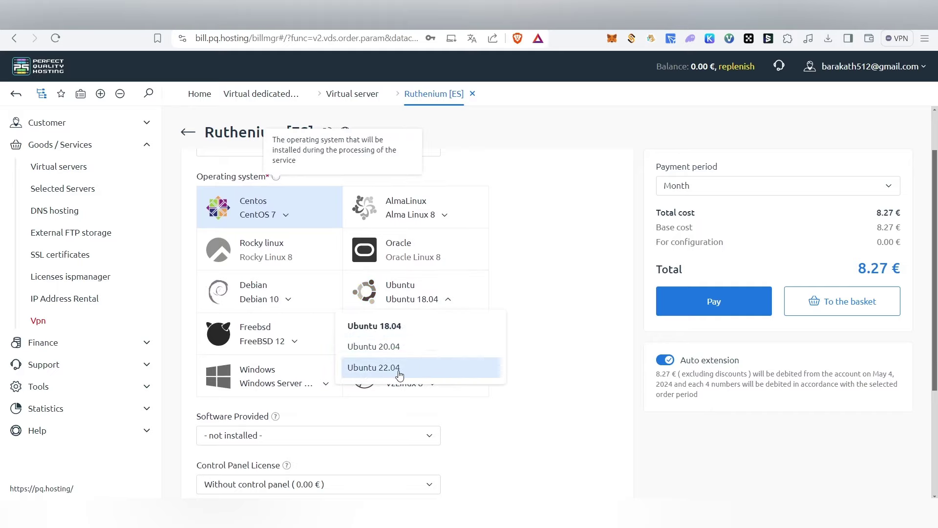
{"action": "left_click", "coordinate": [407, 374]}
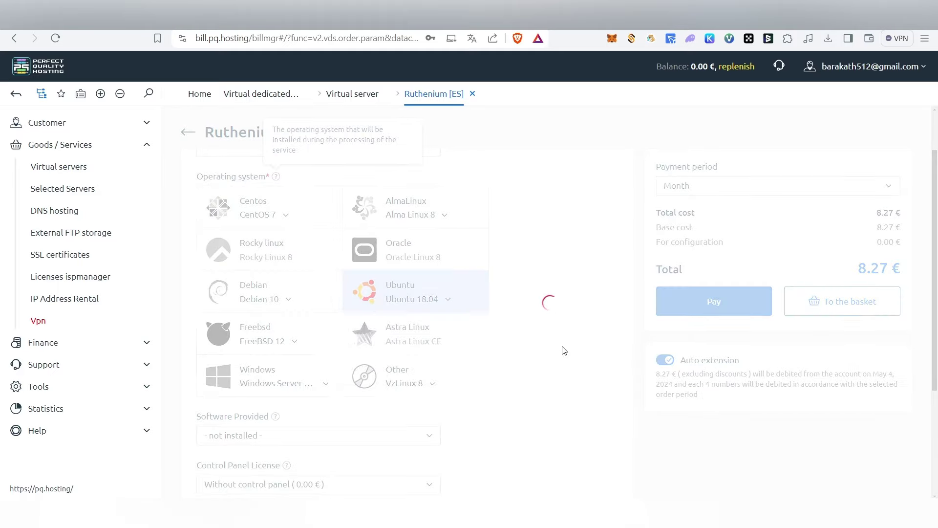
{"action": "scroll", "coordinate": [658, 386], "scroll_direction": "up", "scroll_amount": 2}
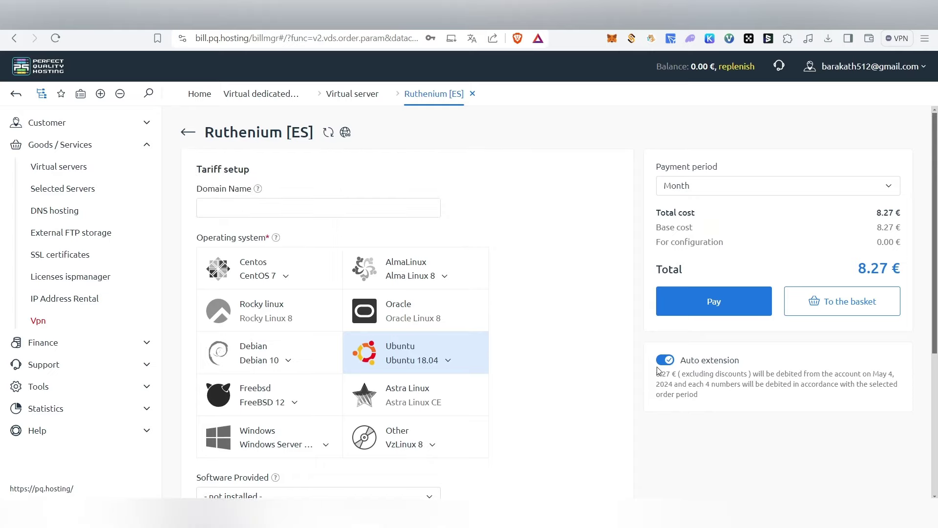
{"action": "left_click", "coordinate": [664, 360]}
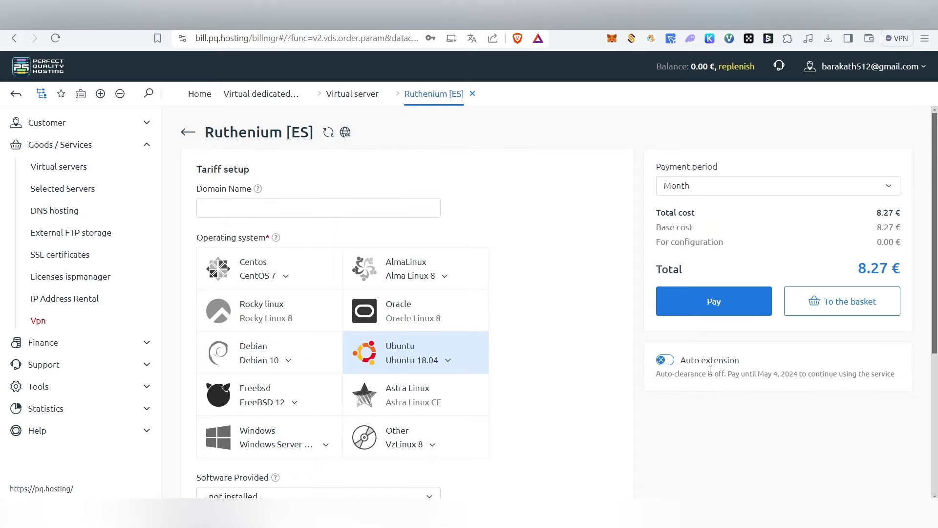
Step: Check out the order with the Bitcoin / Etherium / USDT / Cryptocurrencies payment method and add a new payer
{"action": "left_click", "coordinate": [727, 308]}
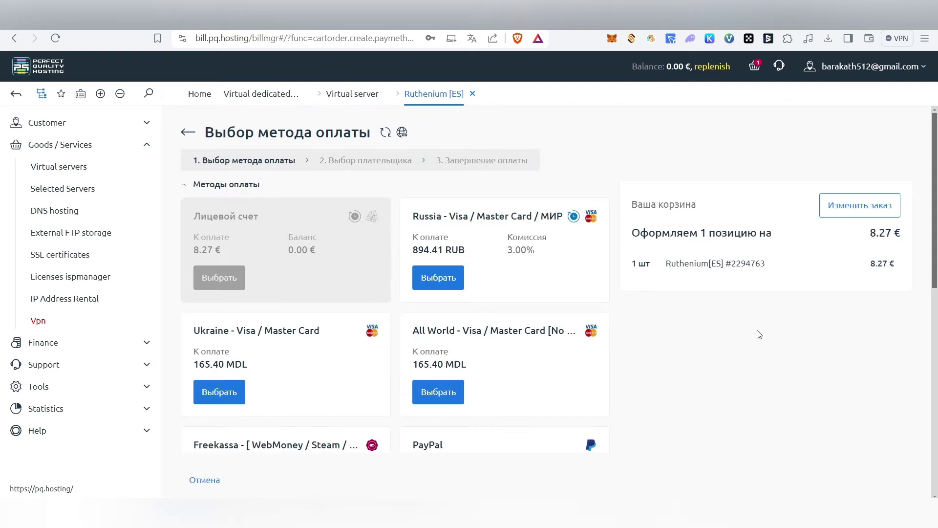
{"action": "scroll", "coordinate": [469, 322], "scroll_direction": "down", "scroll_amount": 2}
{"action": "scroll", "coordinate": [371, 315], "scroll_direction": "up", "scroll_amount": 1}
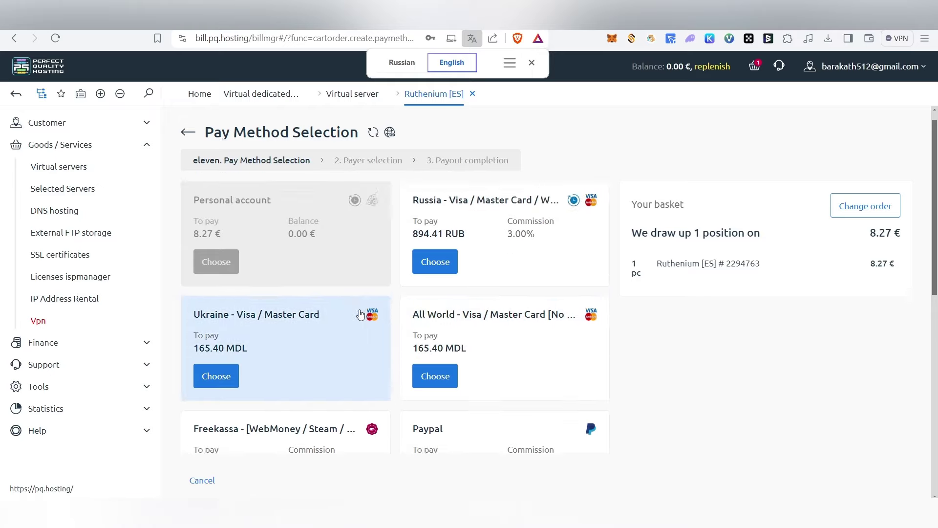
{"action": "scroll", "coordinate": [360, 314], "scroll_direction": "down", "scroll_amount": 5}
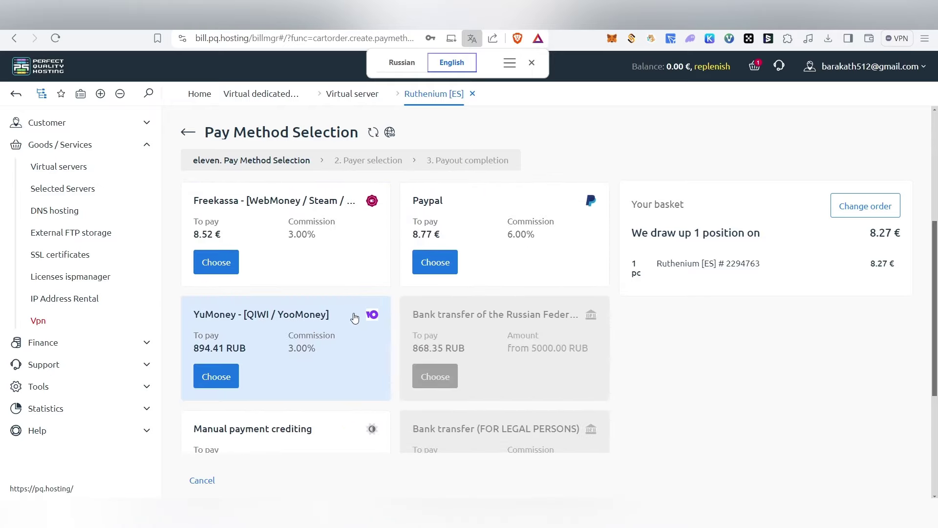
{"action": "scroll", "coordinate": [354, 317], "scroll_direction": "up", "scroll_amount": 1}
{"action": "scroll", "coordinate": [354, 319], "scroll_direction": "down", "scroll_amount": 5}
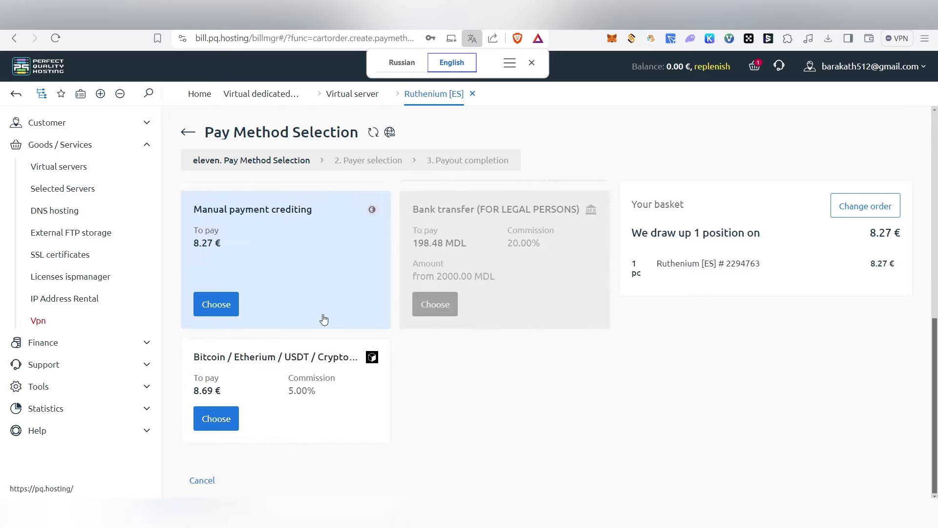
{"action": "left_click", "coordinate": [231, 420]}
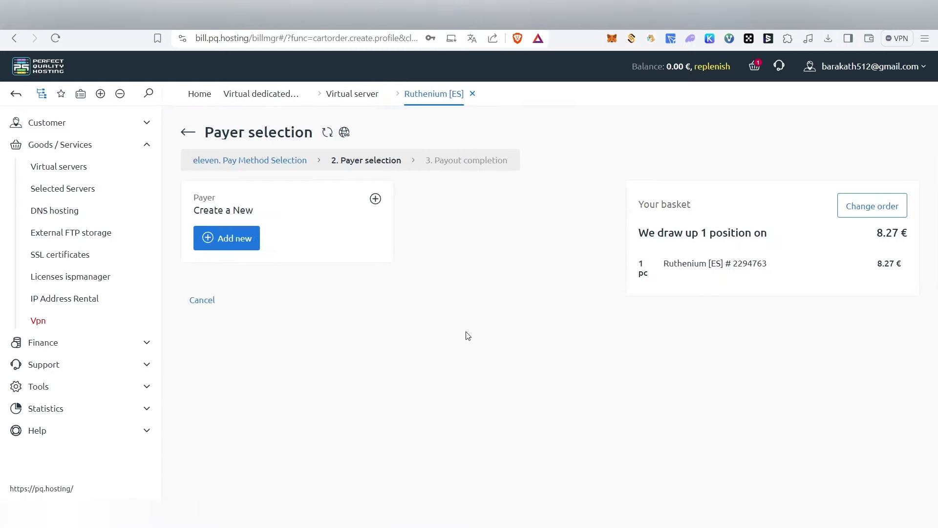
{"action": "left_click", "coordinate": [230, 248]}
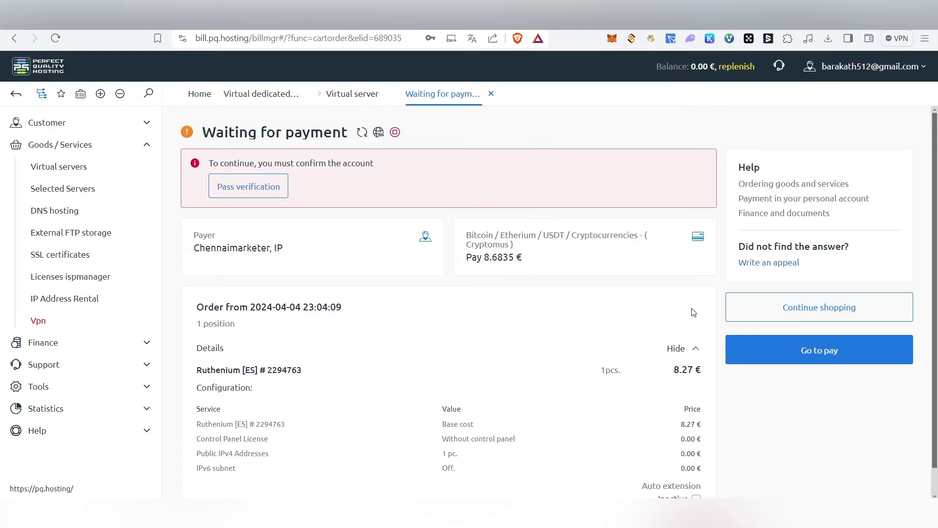
Step: Go to the Cryptomus payment page and pay the invoice in TRX over the TRON (TRC-20) network
{"action": "left_click", "coordinate": [829, 349]}
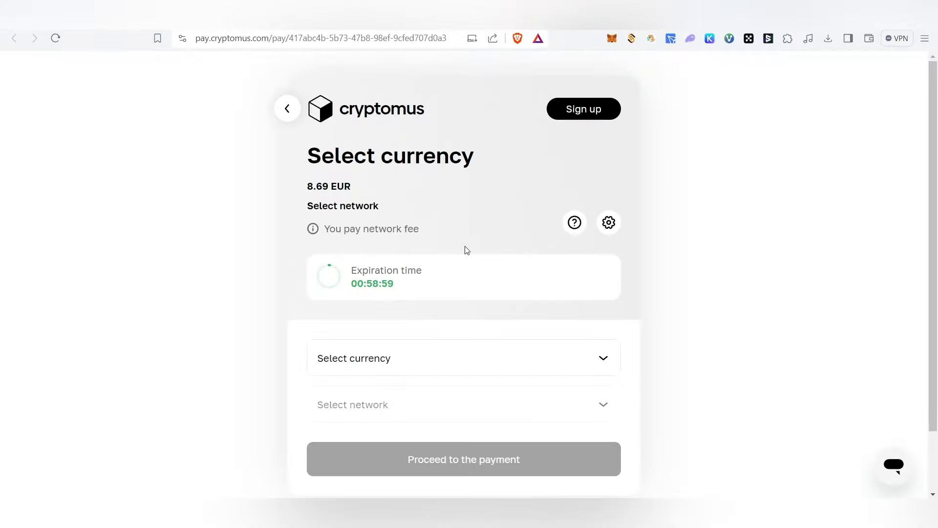
{"action": "scroll", "coordinate": [469, 273], "scroll_direction": "down", "scroll_amount": 2}
{"action": "left_click", "coordinate": [488, 313]}
{"action": "scroll", "coordinate": [433, 358], "scroll_direction": "down", "scroll_amount": 3}
{"action": "scroll", "coordinate": [423, 366], "scroll_direction": "up", "scroll_amount": 2}
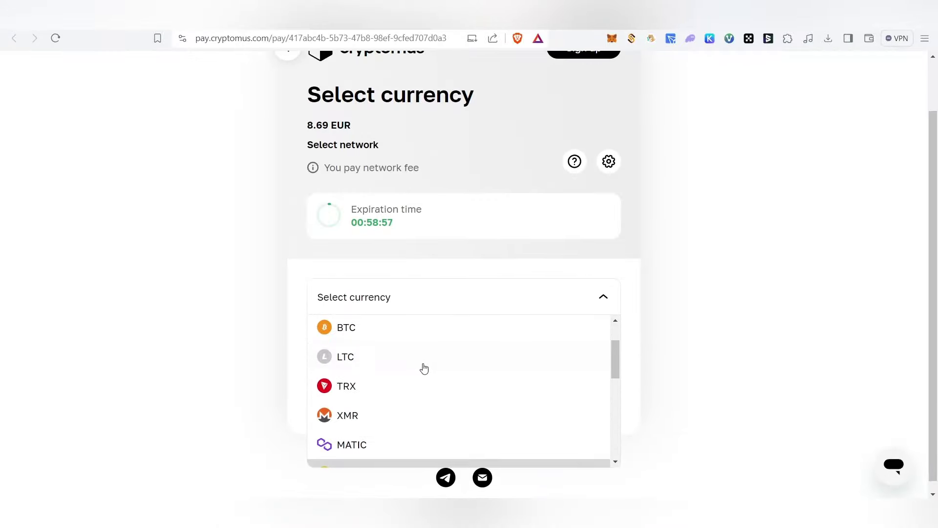
{"action": "left_click", "coordinate": [470, 394]}
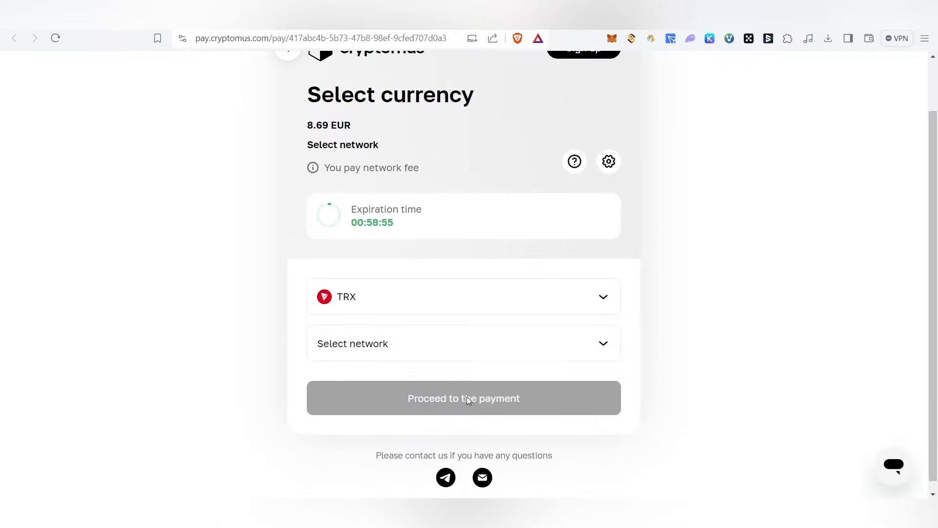
{"action": "left_click", "coordinate": [488, 401]}
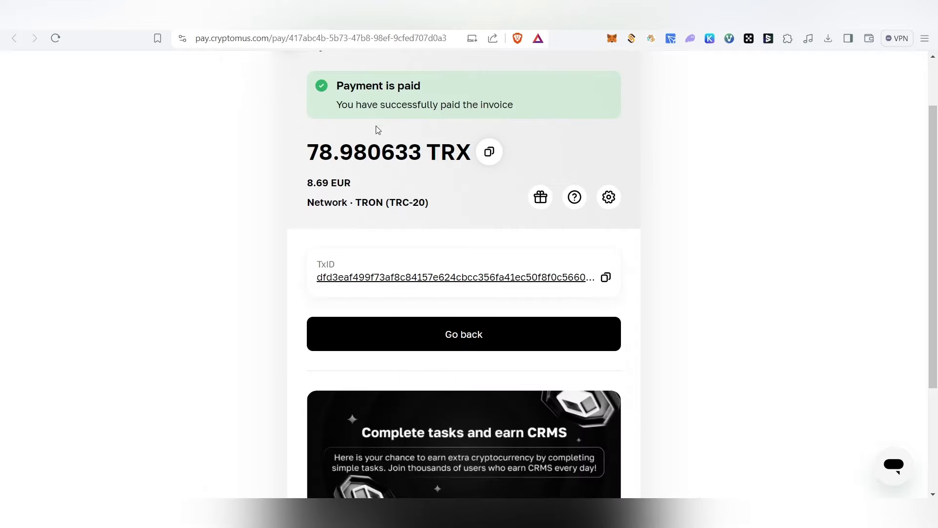
Step: Return from the paid invoice to the hosting billing area and close the payment processing notice
{"action": "left_click_drag", "start_coordinate": [522, 107], "coordinate": [313, 77]}
{"action": "left_click", "coordinate": [365, 97]}
{"action": "left_click", "coordinate": [471, 335]}
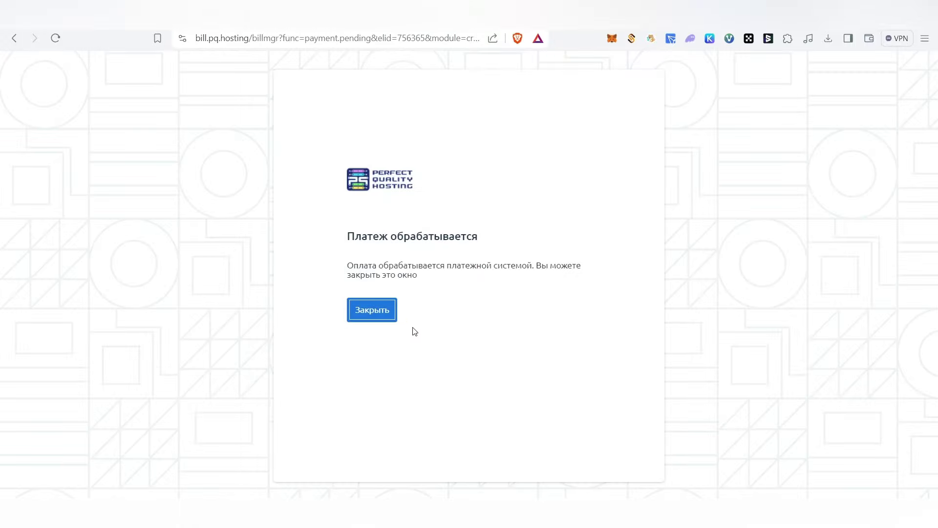
{"action": "left_click", "coordinate": [383, 309]}
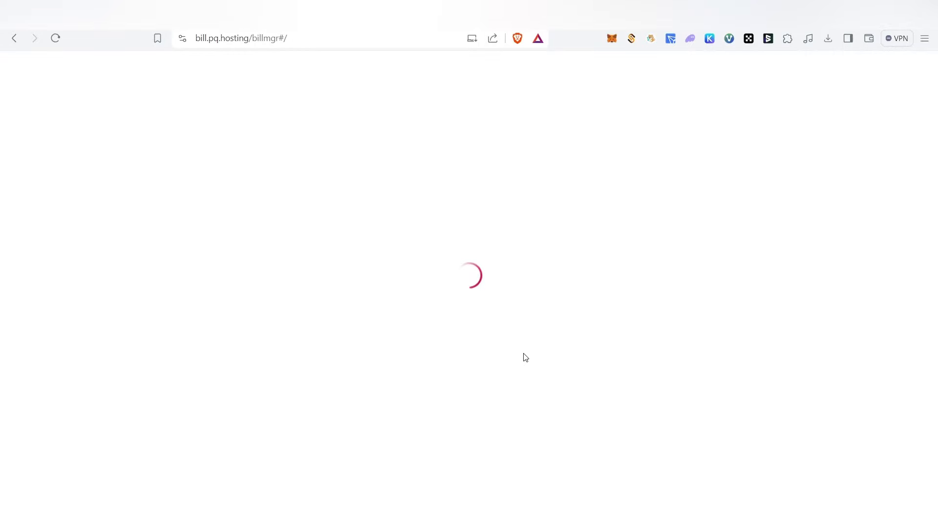
{"action": "left_click_drag", "start_coordinate": [202, 132], "coordinate": [338, 148]}
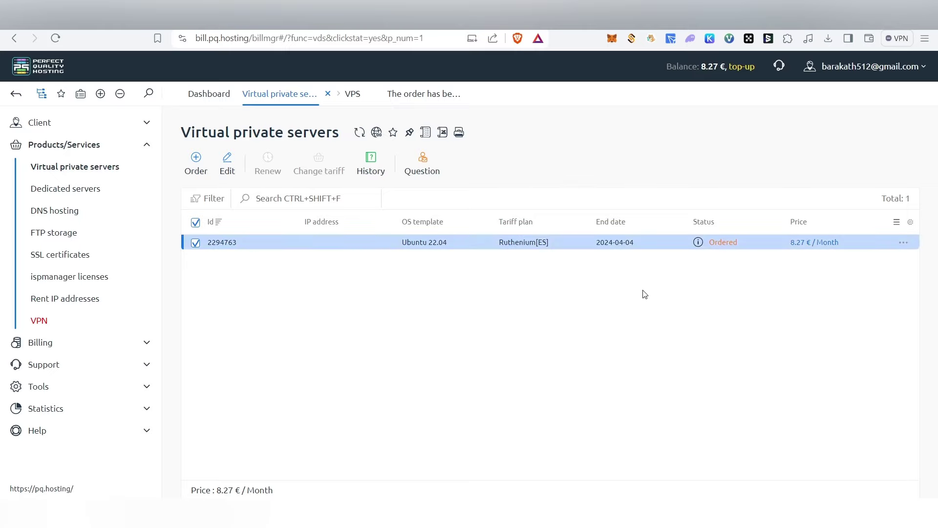
Step: Select the ordered Ubuntu 22.04 server in the virtual private servers list and open its control panel
{"action": "mouse_move", "coordinate": [699, 244]}
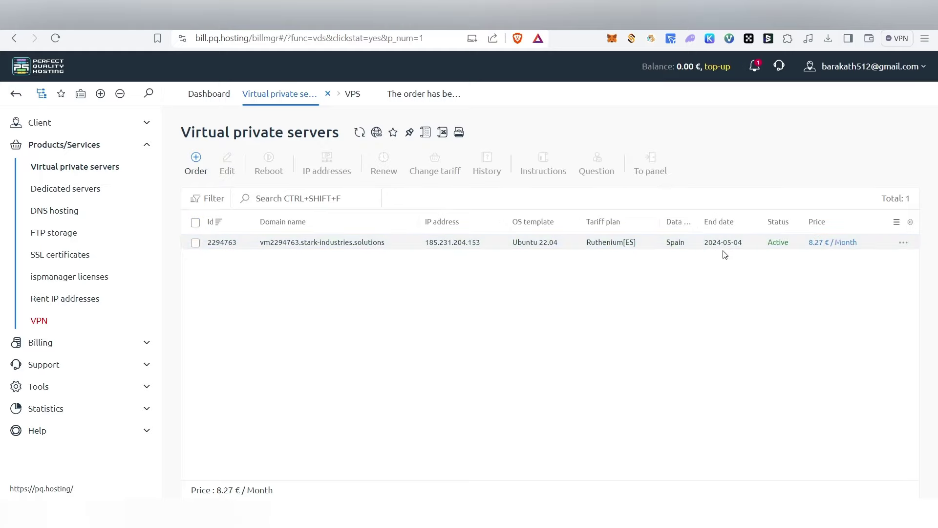
{"action": "left_click", "coordinate": [776, 240]}
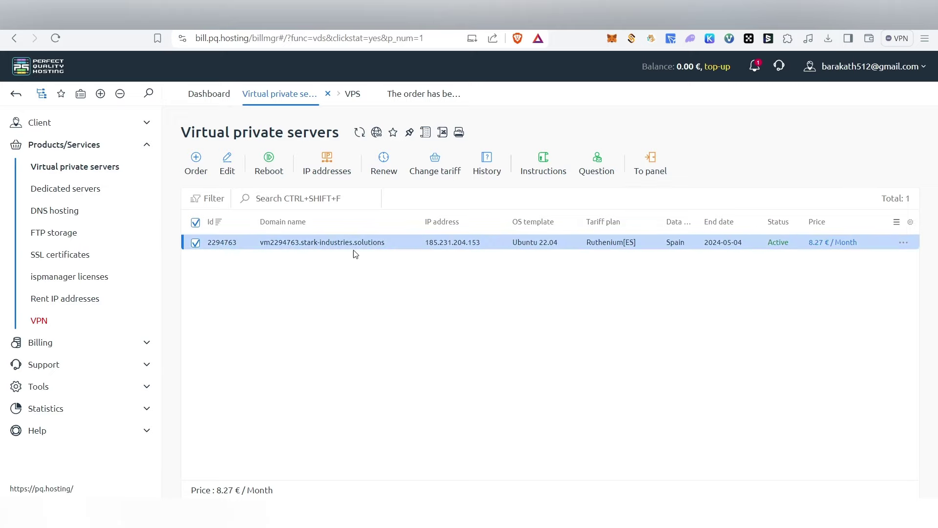
{"action": "left_click", "coordinate": [655, 164]}
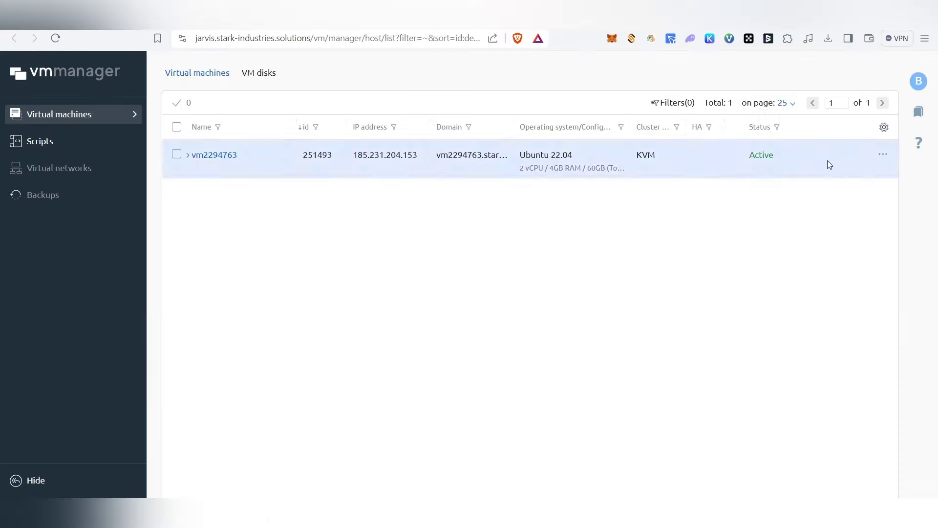
Step: Change the virtual machine's password by pasting a new VM password and saving it
{"action": "left_click", "coordinate": [884, 157]}
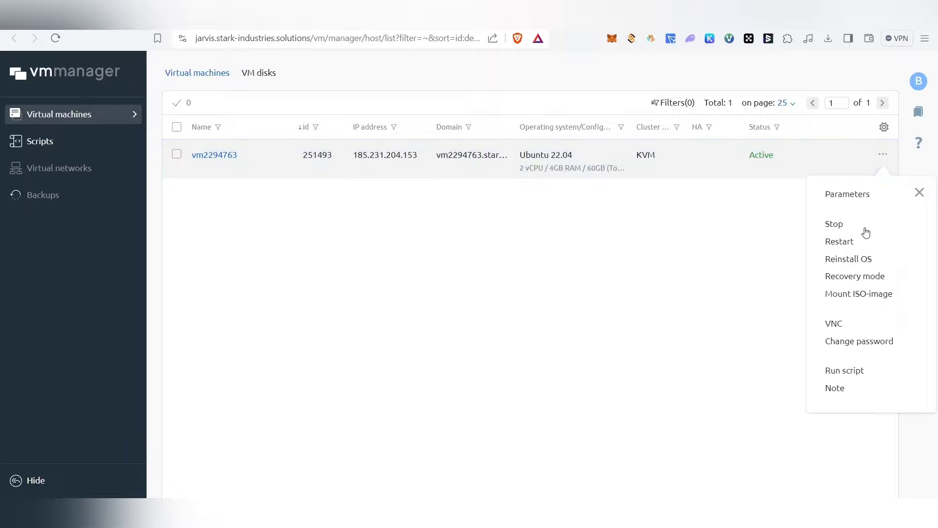
{"action": "left_click", "coordinate": [861, 343]}
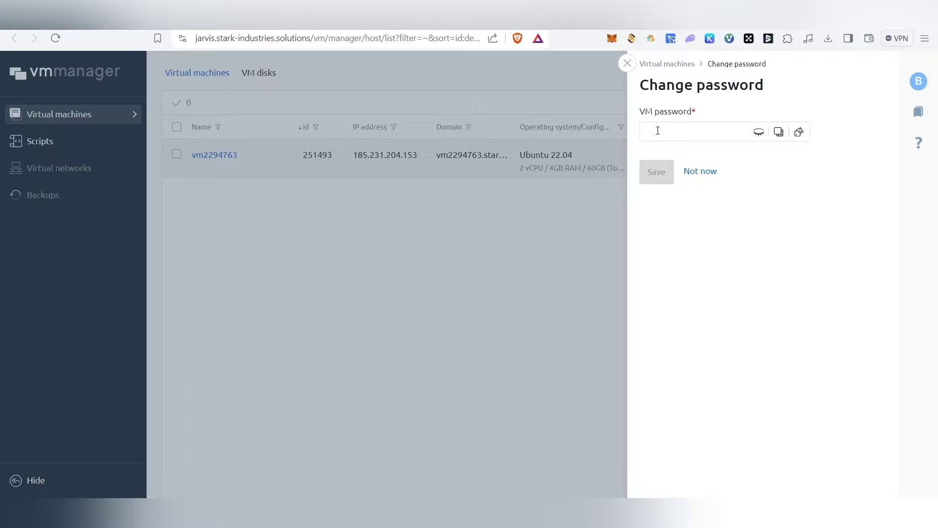
{"action": "key", "text": "ctrl+v"}
{"action": "left_click", "coordinate": [656, 172]}
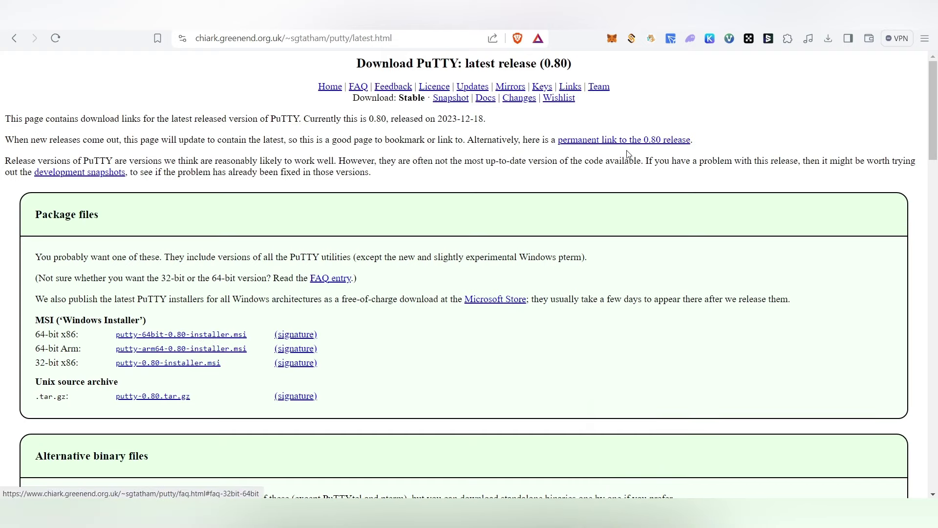
Step: Check the browser's recent downloads for putty-64bit-0.80-installer.msi
{"action": "left_click", "coordinate": [828, 38]}
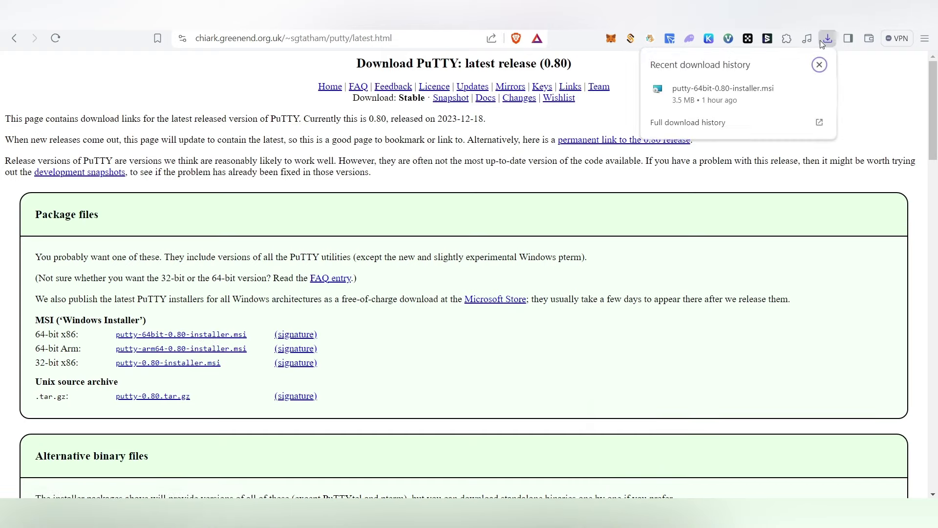
{"action": "left_click", "coordinate": [716, 108]}
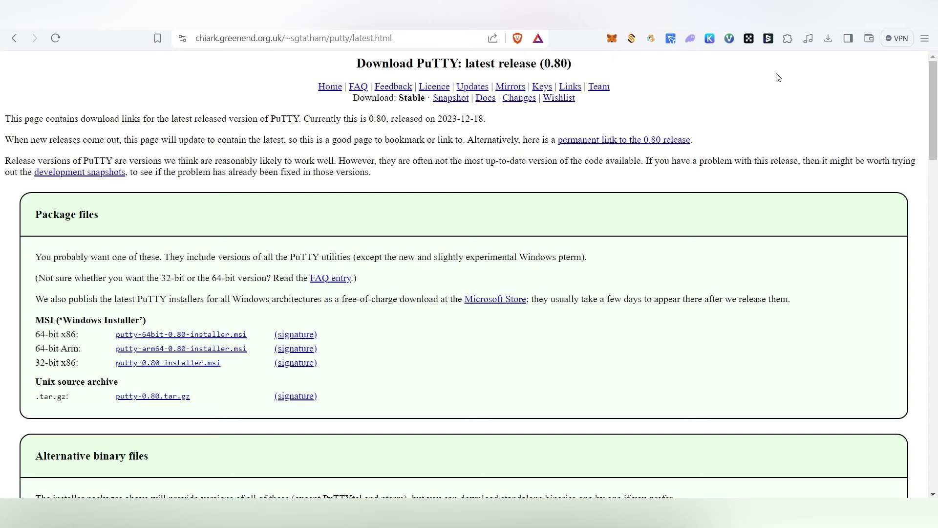
Step: Install PuTTY release 0.80 (64-bit) to C:\Program Files\PuTTY\ with the default features and finish the setup wizard
{"action": "left_click", "coordinate": [534, 353]}
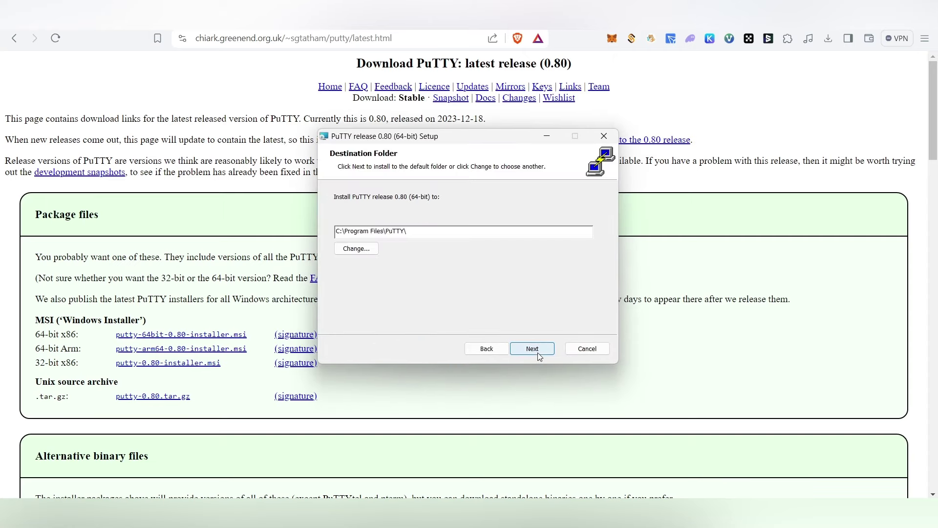
{"action": "left_click", "coordinate": [539, 350]}
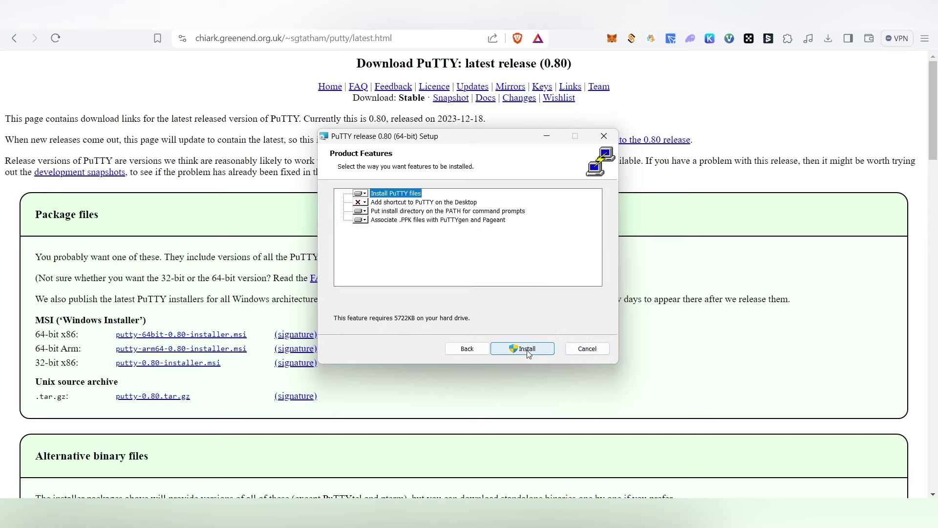
{"action": "left_click", "coordinate": [528, 349]}
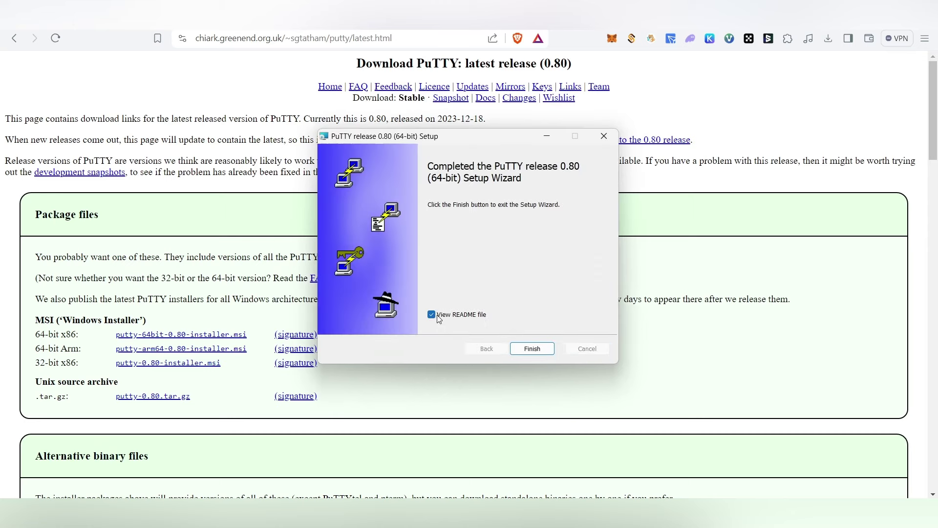
{"action": "left_click", "coordinate": [532, 349]}
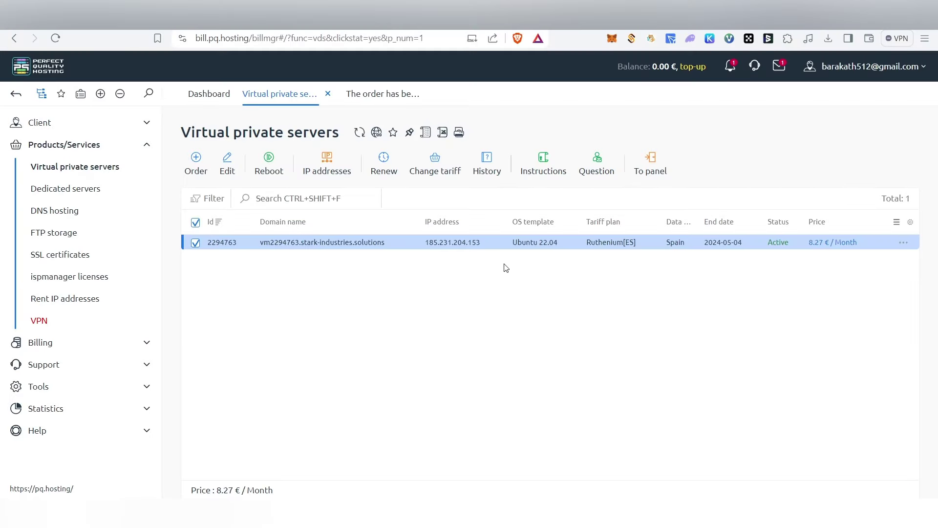
Step: Copy the IP address 185.231.204.153 from the Ubuntu 22.04 server's properties and enter it as the host name in PuTTY
{"action": "double_click", "coordinate": [460, 238]}
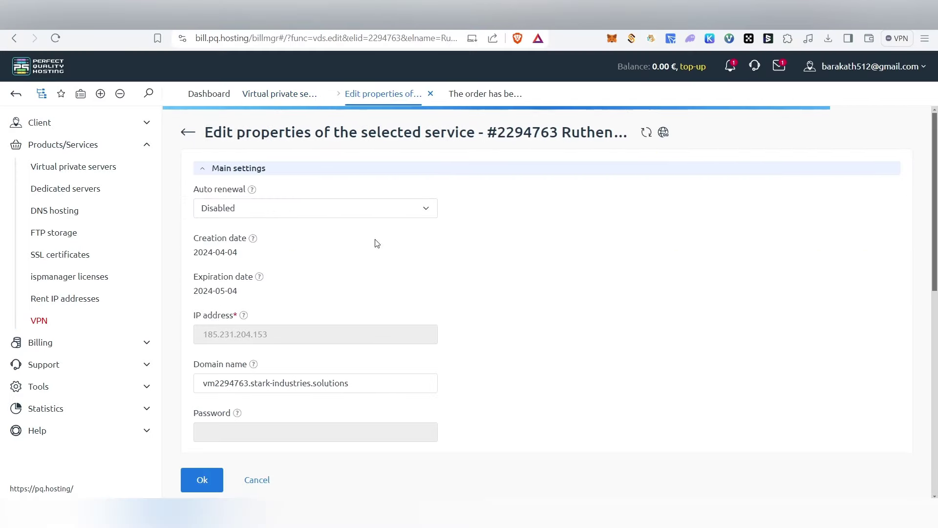
{"action": "left_click_drag", "start_coordinate": [278, 336], "coordinate": [202, 335]}
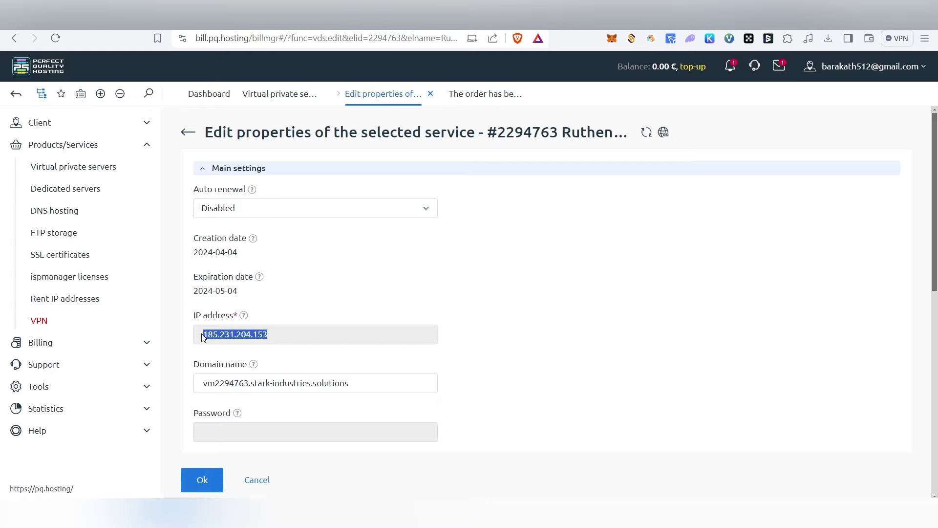
{"action": "right_click", "coordinate": [238, 334]}
{"action": "left_click", "coordinate": [276, 342]}
{"action": "key", "text": "alt+Tab"}
{"action": "right_click", "coordinate": [484, 209]}
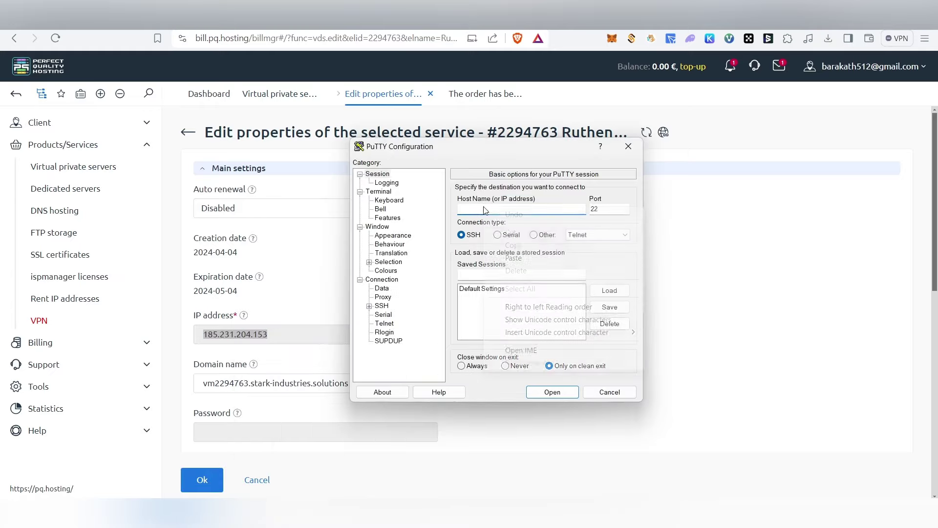
{"action": "left_click", "coordinate": [521, 260]}
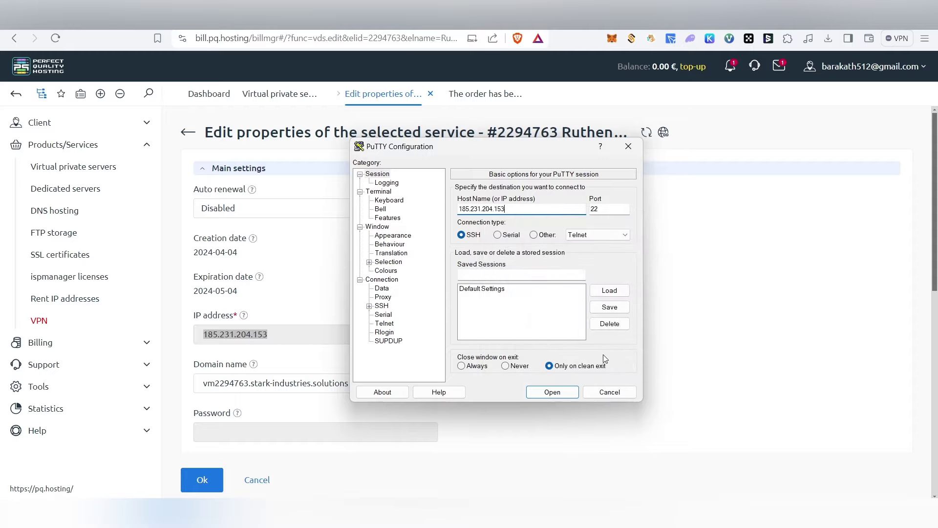
Step: Open the SSH connection to the server and accept its host key
{"action": "left_click", "coordinate": [563, 395]}
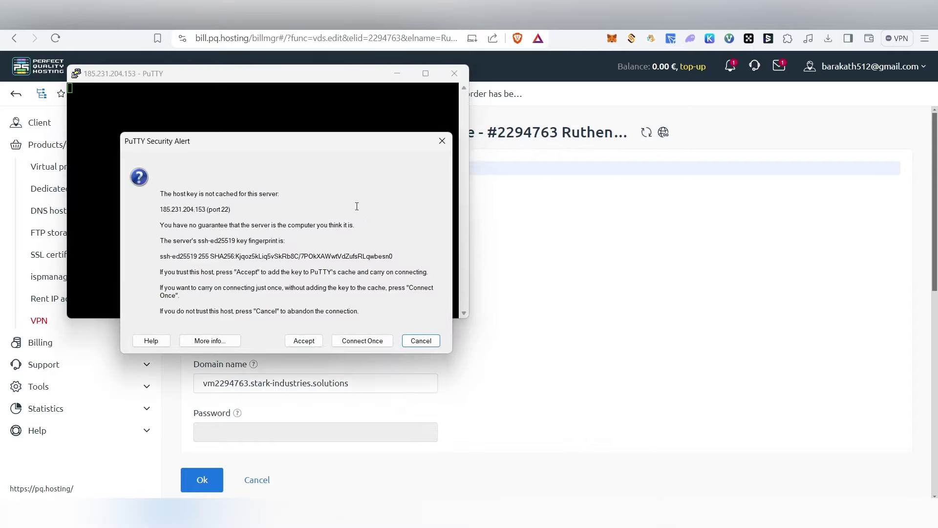
{"action": "left_click", "coordinate": [309, 337]}
{"action": "left_click_drag", "start_coordinate": [296, 74], "coordinate": [442, 127]}
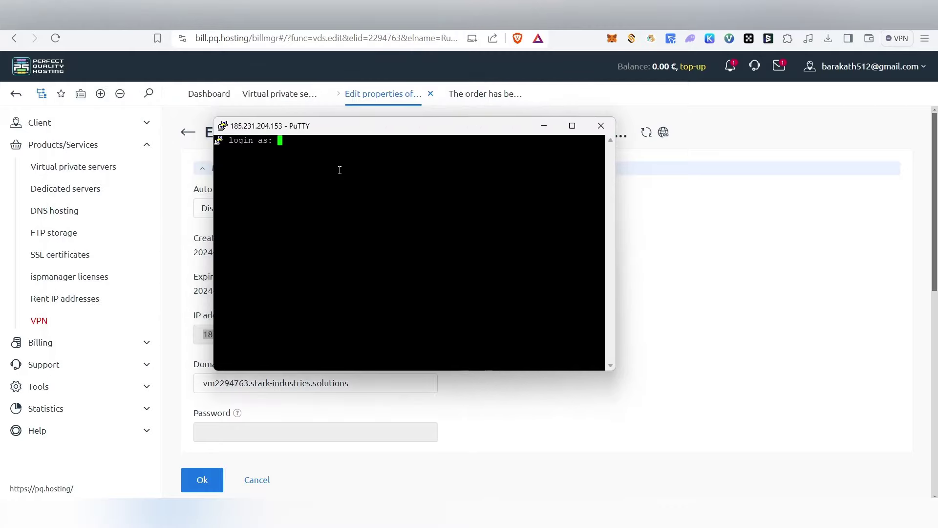
Step: Log in to the server as root with the VM password
{"action": "type", "text": "root"}
{"action": "key", "text": "Return"}
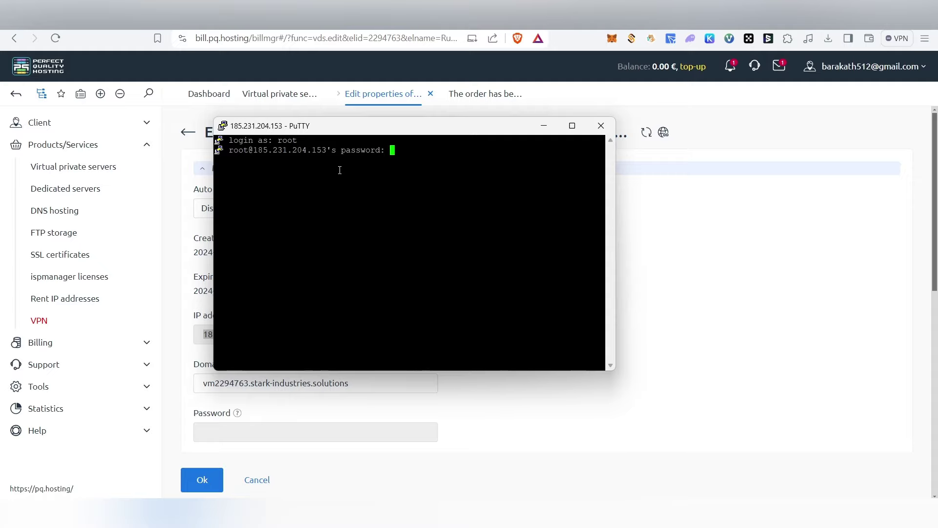
{"action": "key", "text": "Return"}
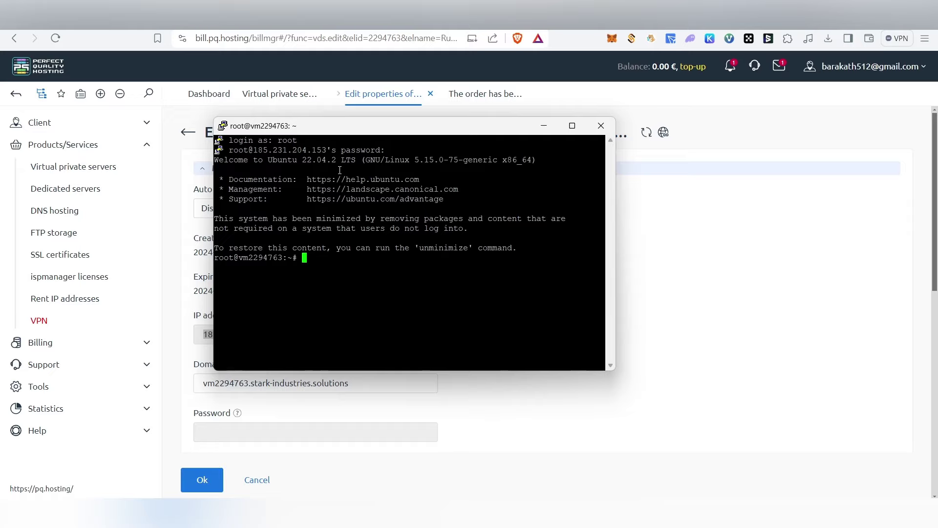
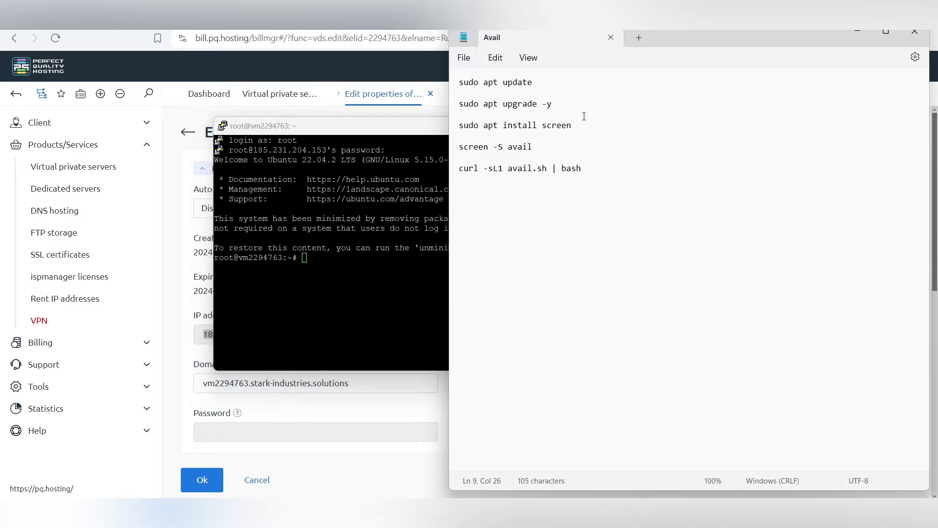
Step: Copy sudo apt update from the Avail note and run it in the server terminal
{"action": "left_click_drag", "start_coordinate": [536, 83], "coordinate": [459, 83]}
{"action": "key", "text": "super+c"}
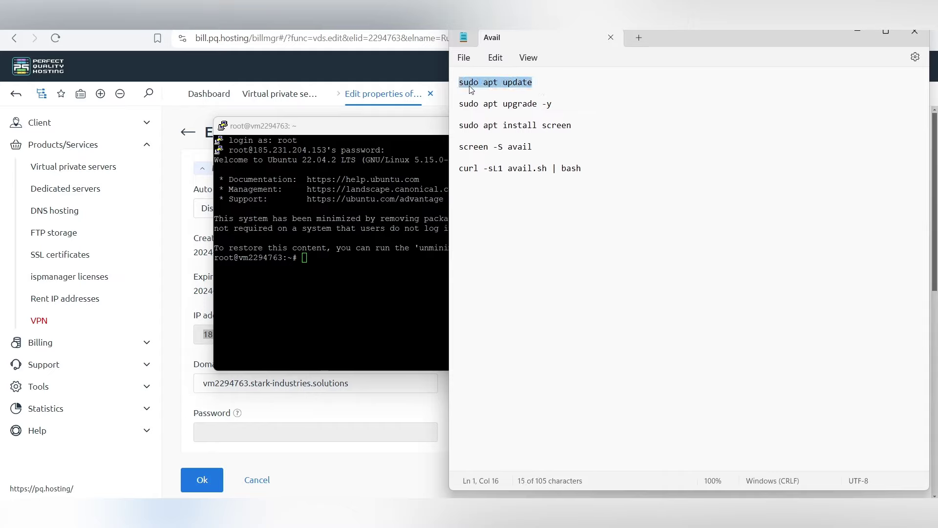
{"action": "right_click", "coordinate": [489, 84]}
{"action": "left_click", "coordinate": [540, 147]}
{"action": "right_click", "coordinate": [324, 262]}
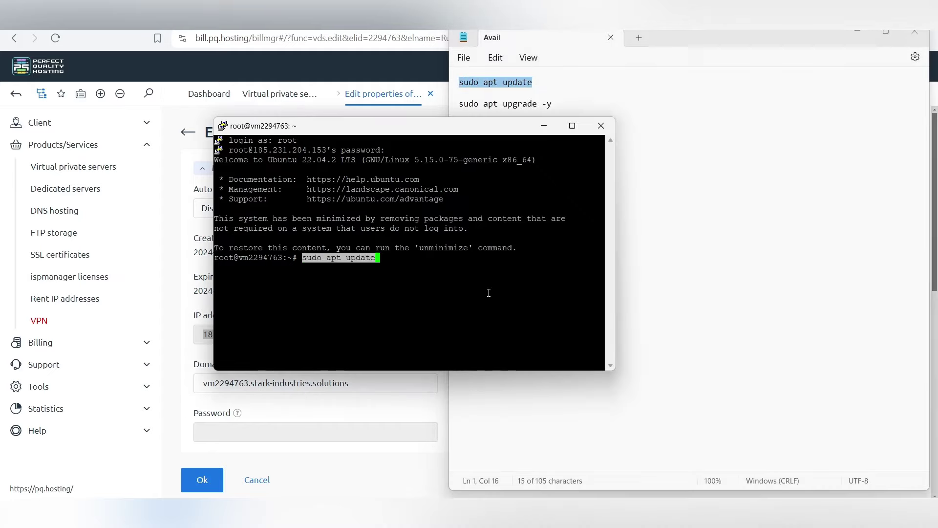
{"action": "key", "text": "Return"}
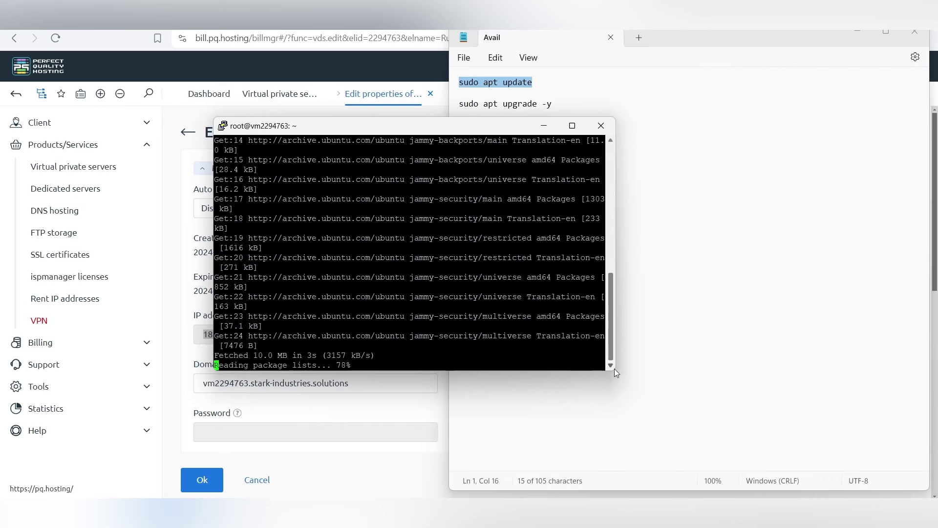
Step: Place the terminal beside the Avail note, copy sudo apt upgrade -y from it, and run that command on the server
{"action": "key", "text": "super+Left"}
{"action": "left_click", "coordinate": [559, 108]}
{"action": "left_click_drag", "start_coordinate": [560, 108], "coordinate": [459, 105]}
{"action": "right_click", "coordinate": [470, 105]}
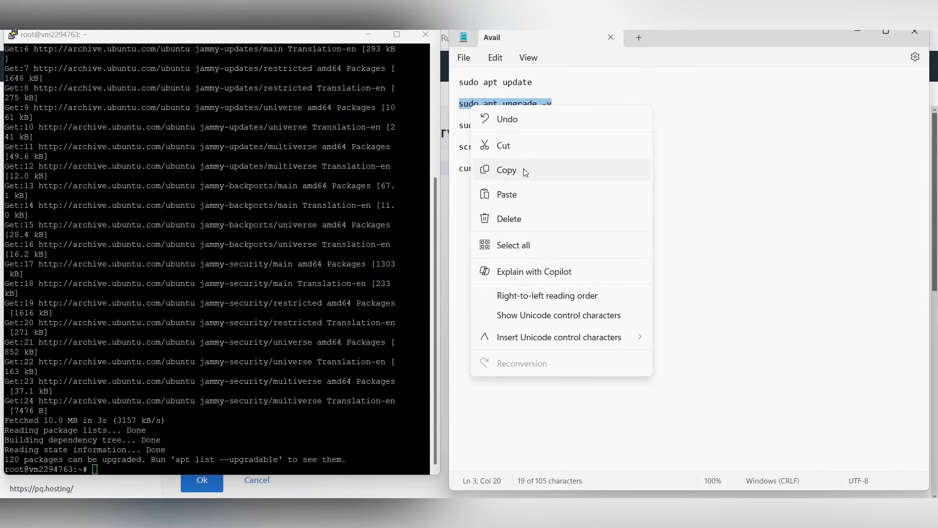
{"action": "left_click", "coordinate": [523, 169]}
{"action": "right_click", "coordinate": [106, 470]}
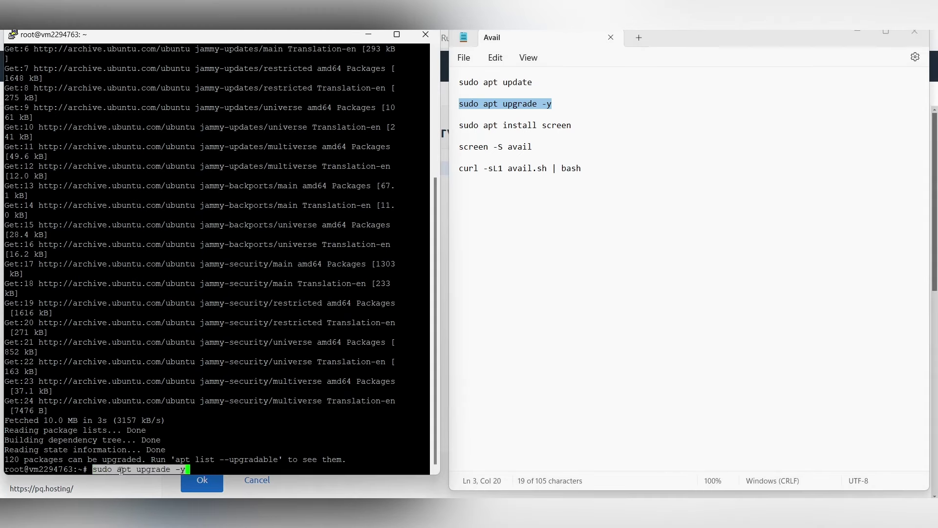
{"action": "key", "text": "Return"}
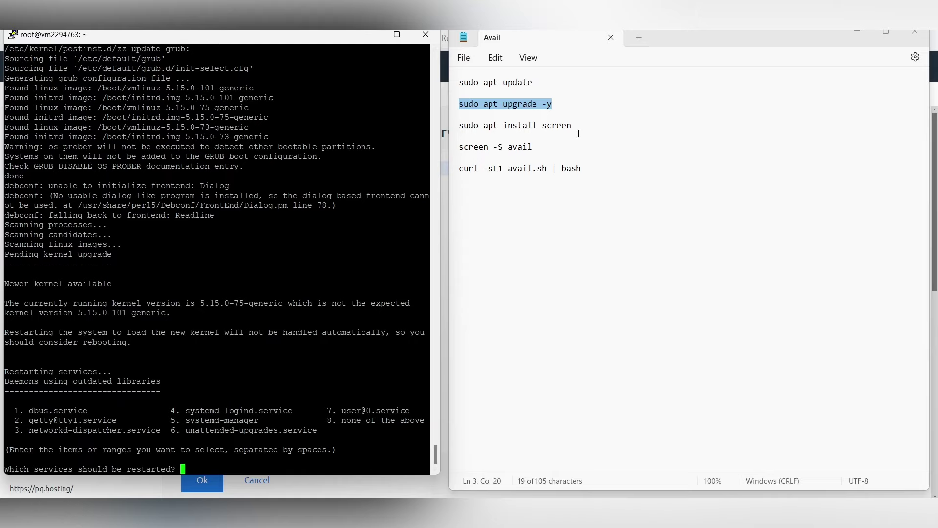
Step: Try to run sudo apt install screen at the prompt asking which services should be restarted
{"action": "left_click_drag", "start_coordinate": [571, 126], "coordinate": [458, 126]}
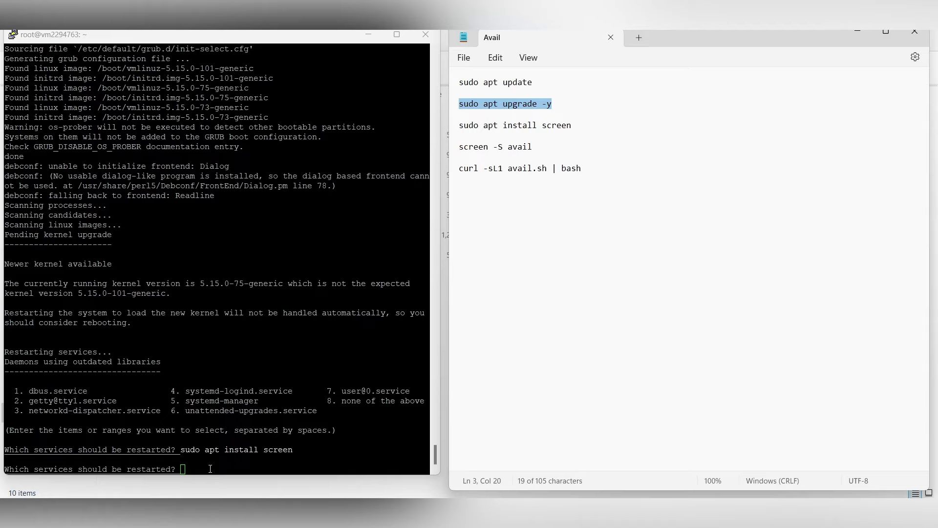
{"action": "key", "text": "ctrl+x"}
{"action": "key", "text": "ctrl+z"}
Step: Answer the service restart prompt with 8 for none of the above
{"action": "left_click", "coordinate": [215, 472]}
{"action": "type", "text": "8"}
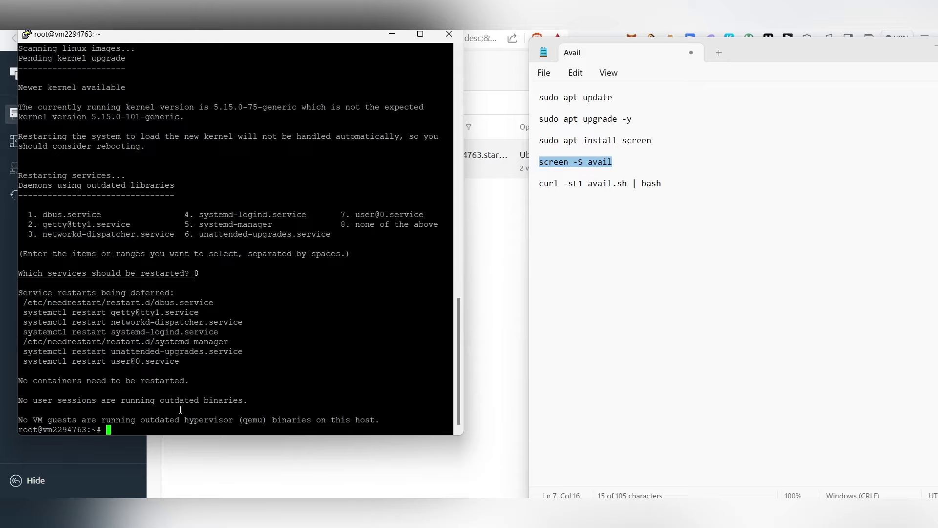
Step: Copy sudo apt install screen from the Avail note and run it in the server terminal
{"action": "left_click", "coordinate": [644, 209]}
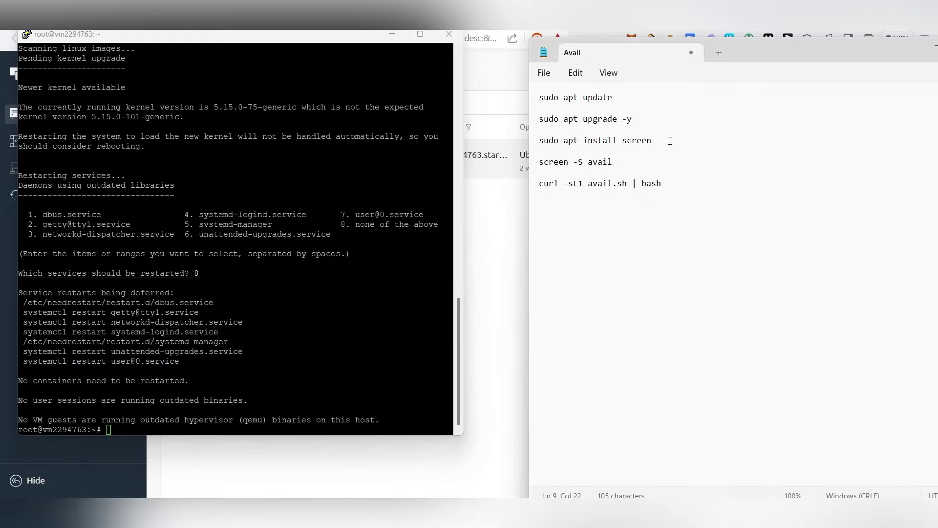
{"action": "left_click_drag", "start_coordinate": [662, 139], "coordinate": [538, 141]}
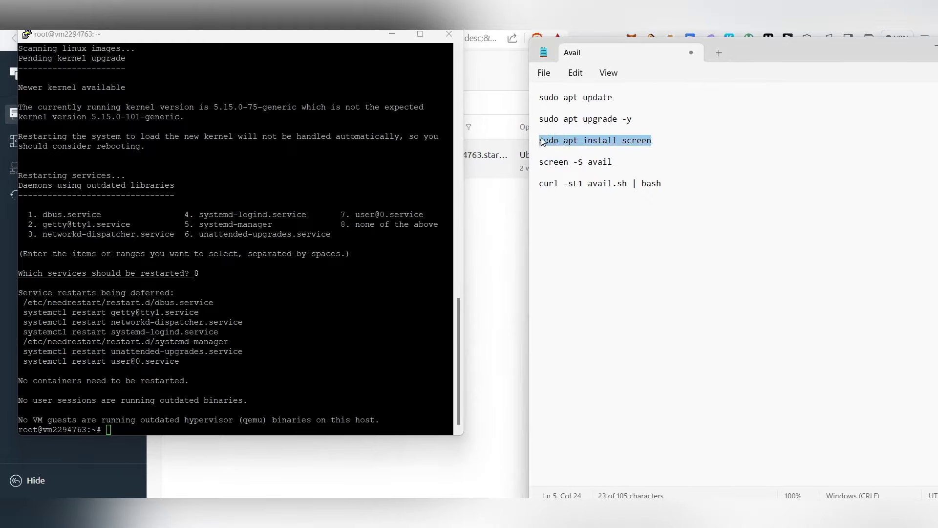
{"action": "right_click", "coordinate": [589, 145]}
{"action": "left_click", "coordinate": [620, 209]}
{"action": "left_click", "coordinate": [151, 430]}
{"action": "right_click", "coordinate": [169, 430]}
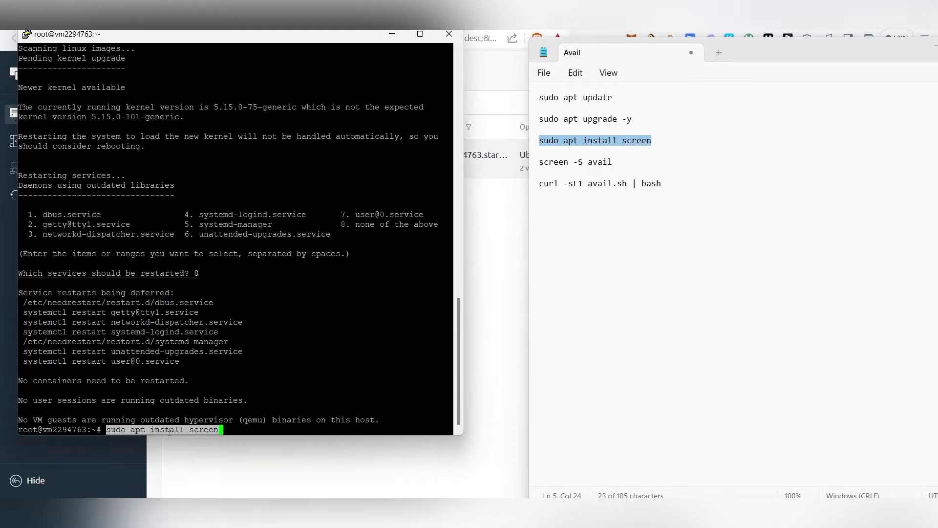
{"action": "key", "text": "Return"}
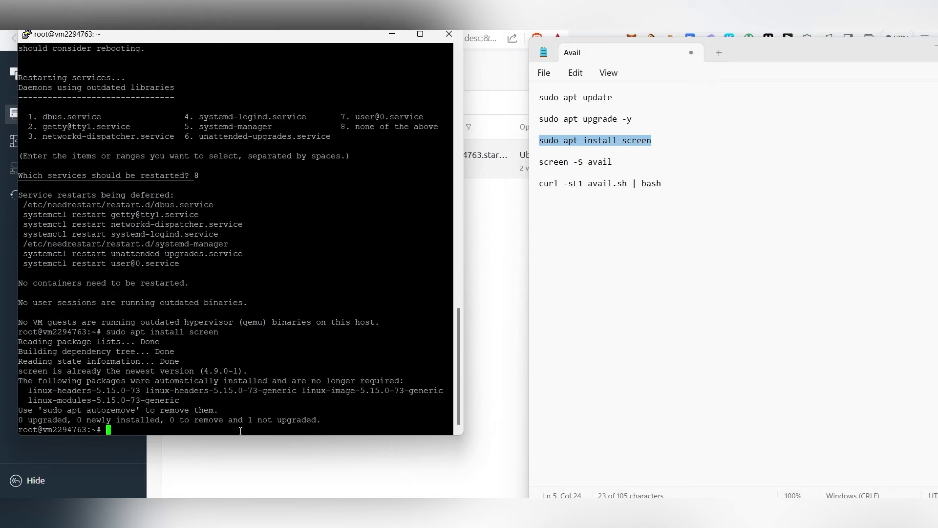
Step: Start a screen session named avail by running screen -S avail from the note
{"action": "left_click_drag", "start_coordinate": [613, 163], "coordinate": [538, 163]}
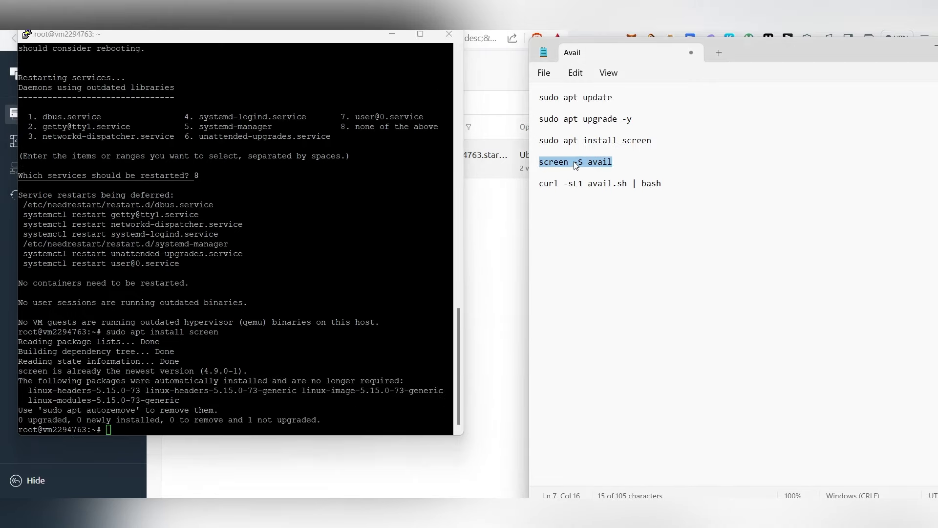
{"action": "right_click", "coordinate": [574, 162]}
{"action": "left_click", "coordinate": [664, 224]}
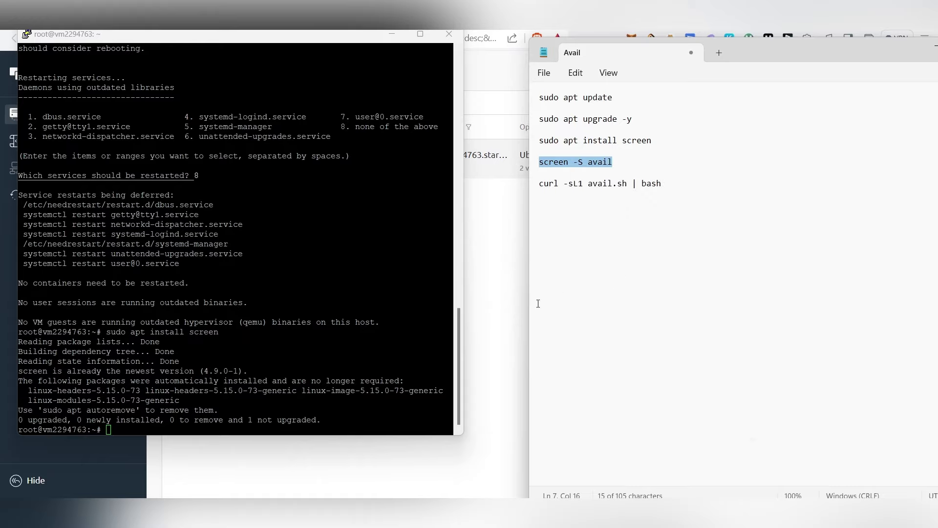
{"action": "right_click", "coordinate": [161, 428]}
{"action": "key", "text": "Return"}
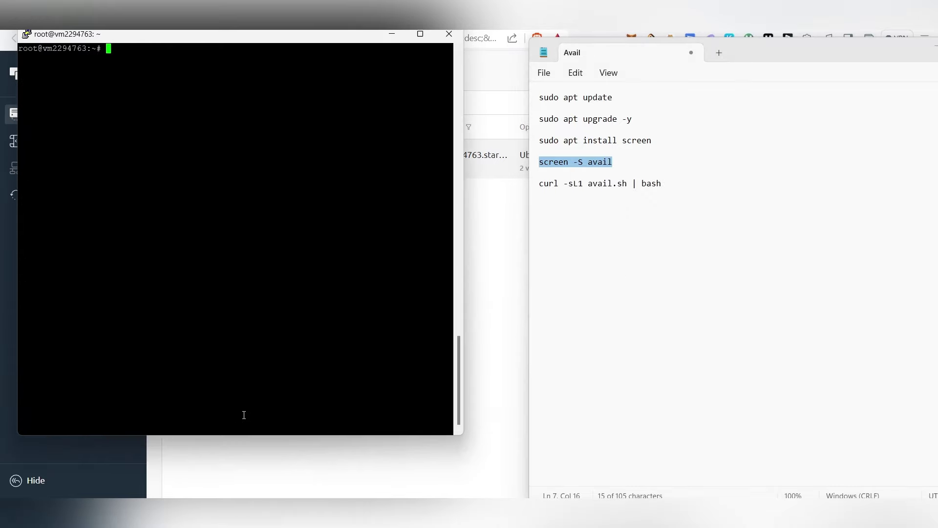
Step: Copy curl -sL1 avail.sh | bash from the note and run it in the avail screen session
{"action": "left_click_drag", "start_coordinate": [662, 184], "coordinate": [538, 188]}
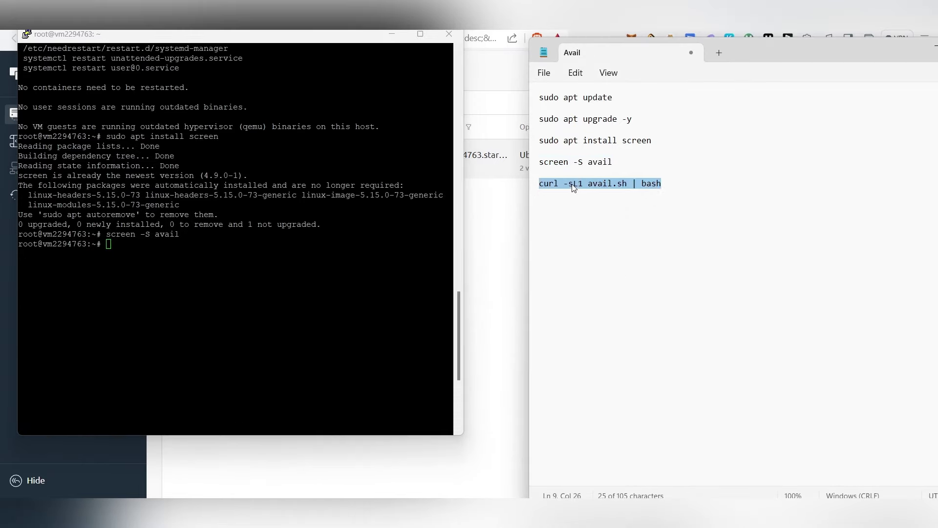
{"action": "right_click", "coordinate": [576, 185]}
{"action": "left_click", "coordinate": [611, 248]}
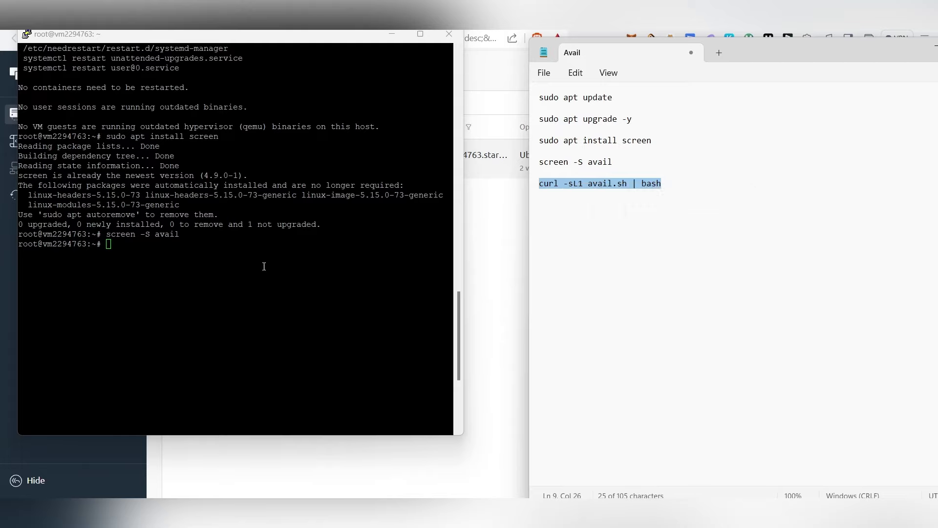
{"action": "right_click", "coordinate": [167, 247]}
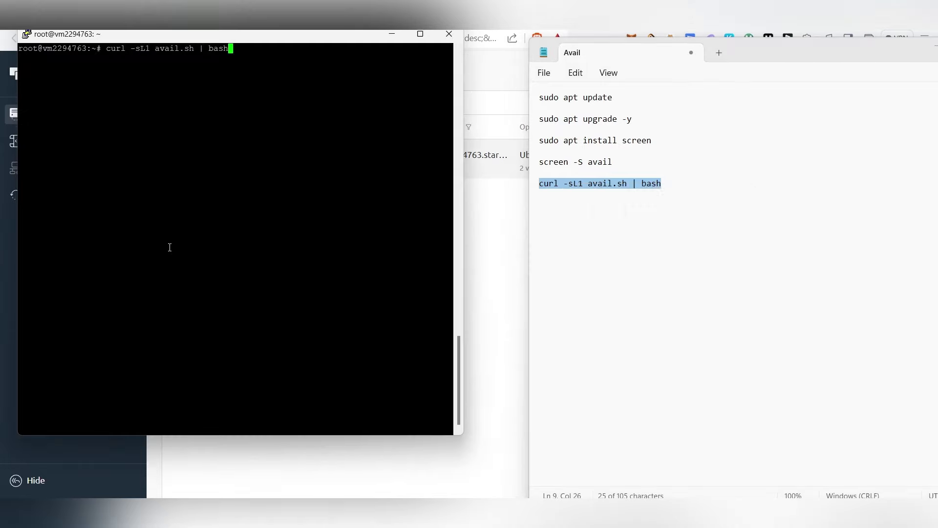
{"action": "key", "text": "Return"}
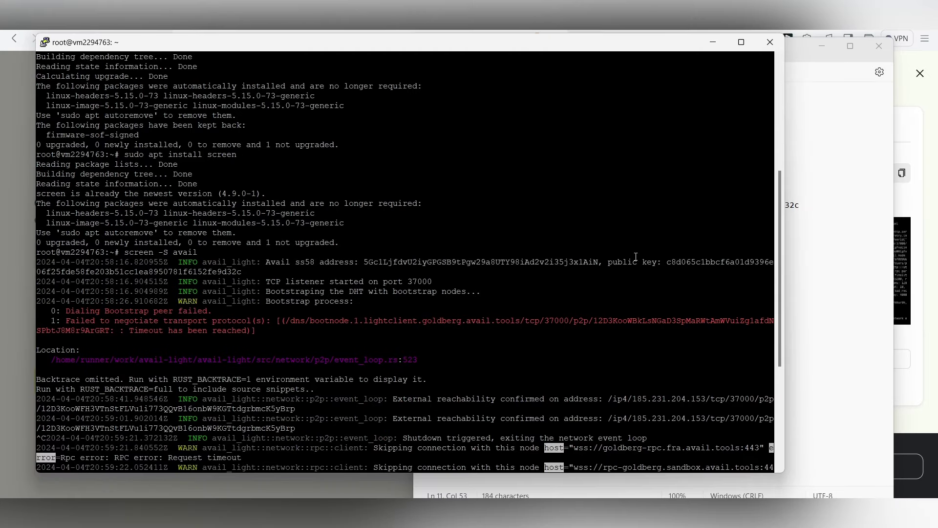
Step: Examine the light client's terminal log for the Avail ss58 address and public key, and highlight the public key text
{"action": "scroll", "coordinate": [667, 290], "scroll_direction": "down", "scroll_amount": 7}
{"action": "scroll", "coordinate": [716, 283], "scroll_direction": "up", "scroll_amount": 7}
{"action": "scroll", "coordinate": [510, 269], "scroll_direction": "up", "scroll_amount": 9}
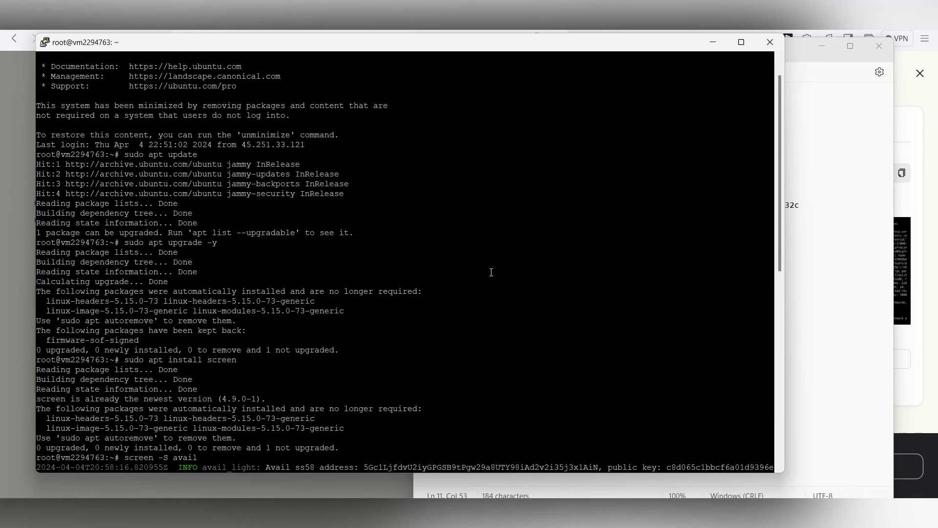
{"action": "scroll", "coordinate": [503, 274], "scroll_direction": "down", "scroll_amount": 16}
{"action": "scroll", "coordinate": [486, 290], "scroll_direction": "up", "scroll_amount": 7}
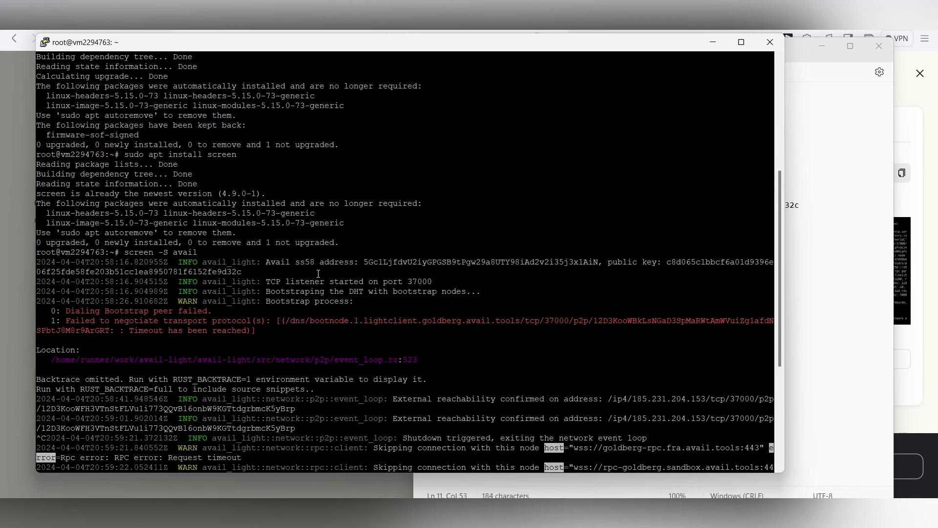
{"action": "left_click_drag", "start_coordinate": [607, 263], "coordinate": [657, 267]}
{"action": "left_click", "coordinate": [660, 277]}
{"action": "left_click_drag", "start_coordinate": [607, 264], "coordinate": [606, 285]}
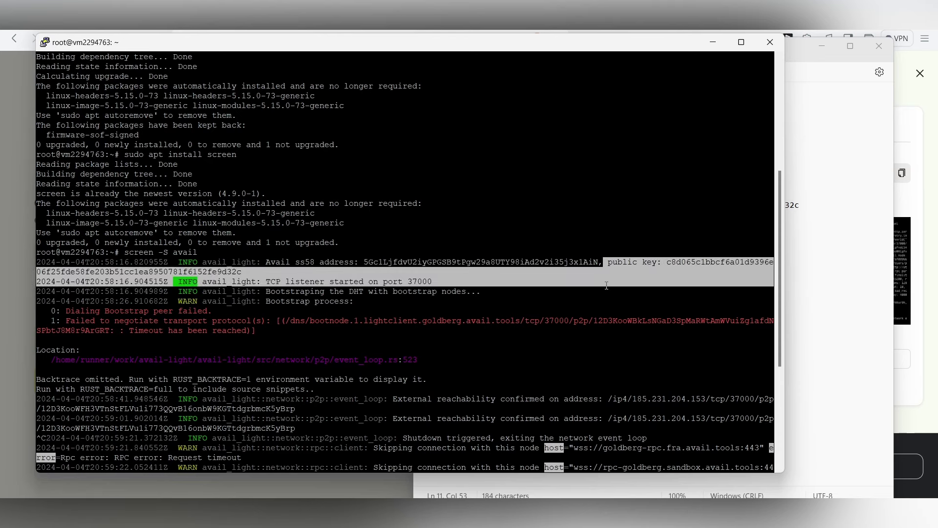
Step: Copy only the key value from the public key line in the Avail note
{"action": "left_click", "coordinate": [830, 224]}
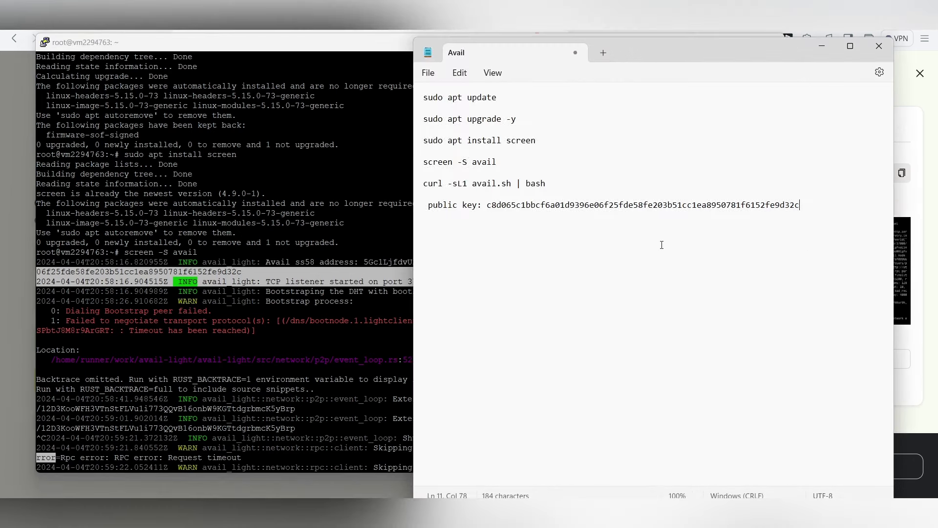
{"action": "left_click_drag", "start_coordinate": [487, 209], "coordinate": [802, 216]}
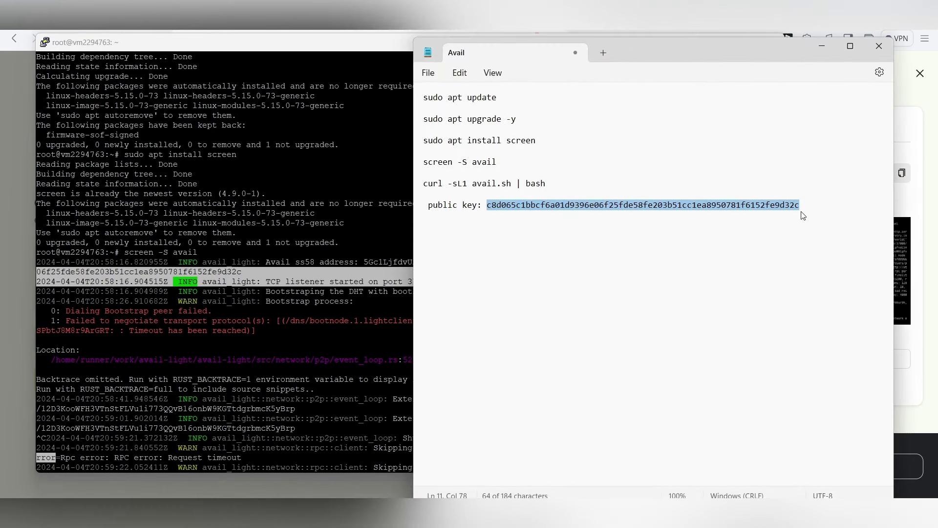
{"action": "right_click", "coordinate": [638, 211]}
{"action": "left_click", "coordinate": [666, 274]}
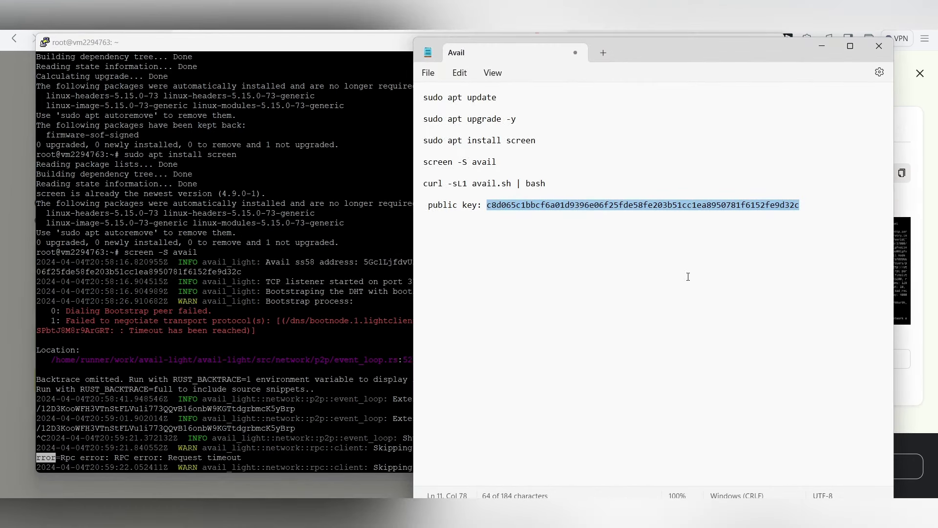
Step: Return to Challenge 4 in the browser, submit the copied light client public key for verification, and close the challenge
{"action": "left_click", "coordinate": [919, 134]}
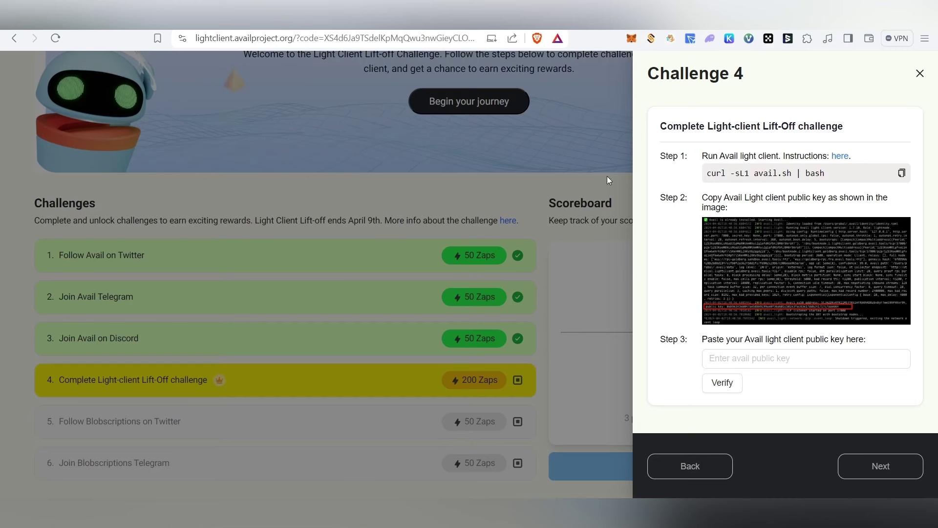
{"action": "left_click", "coordinate": [734, 361]}
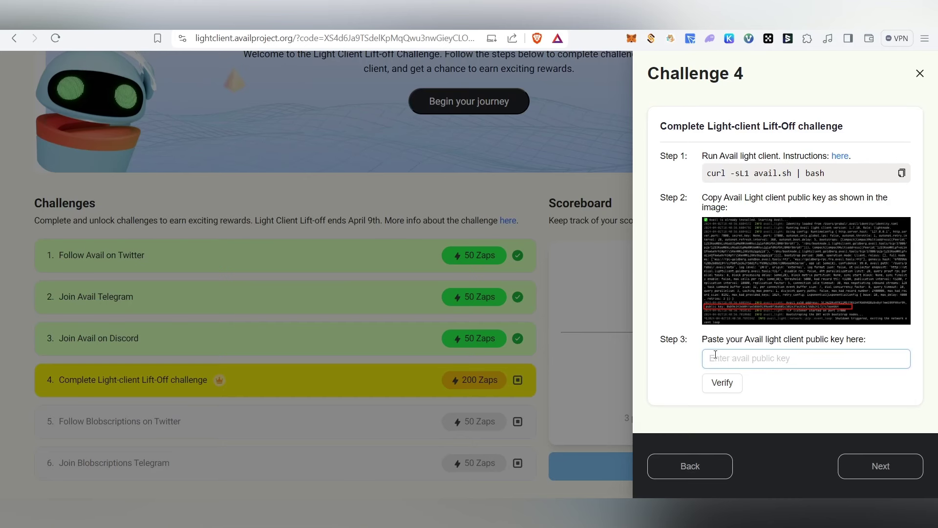
{"action": "right_click", "coordinate": [722, 356]}
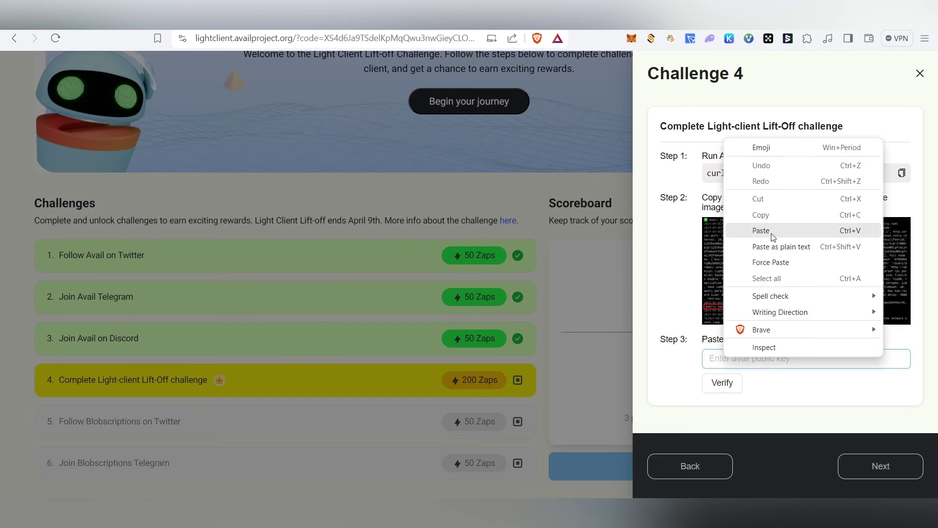
{"action": "left_click", "coordinate": [772, 237]}
{"action": "left_click", "coordinate": [731, 386]}
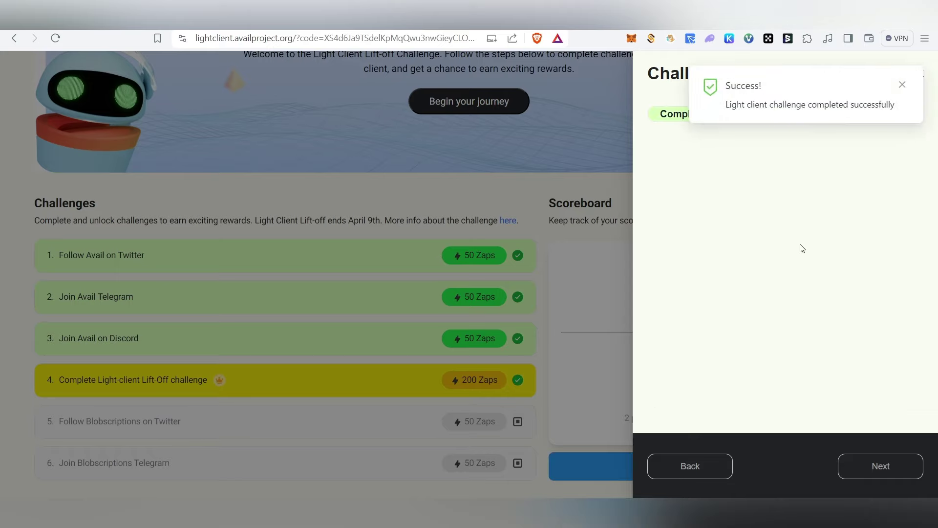
{"action": "left_click", "coordinate": [902, 84]}
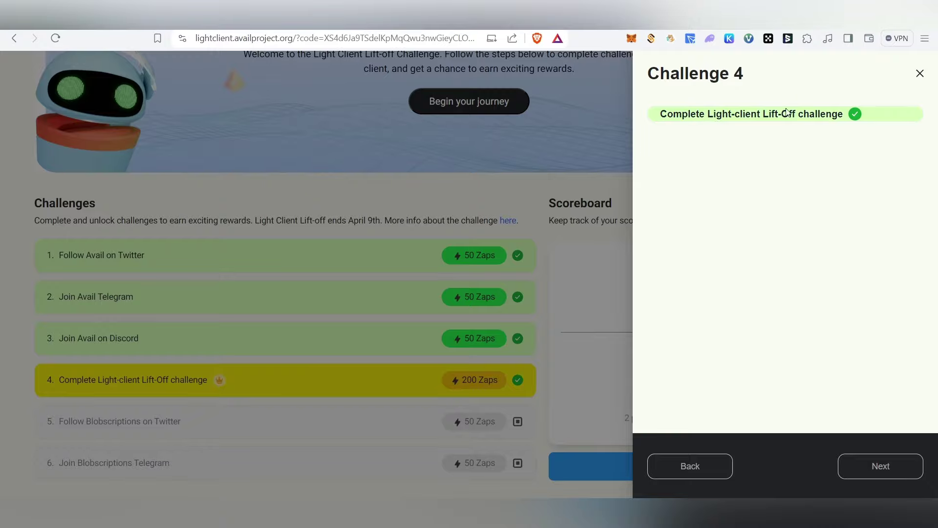
{"action": "left_click", "coordinate": [918, 73]}
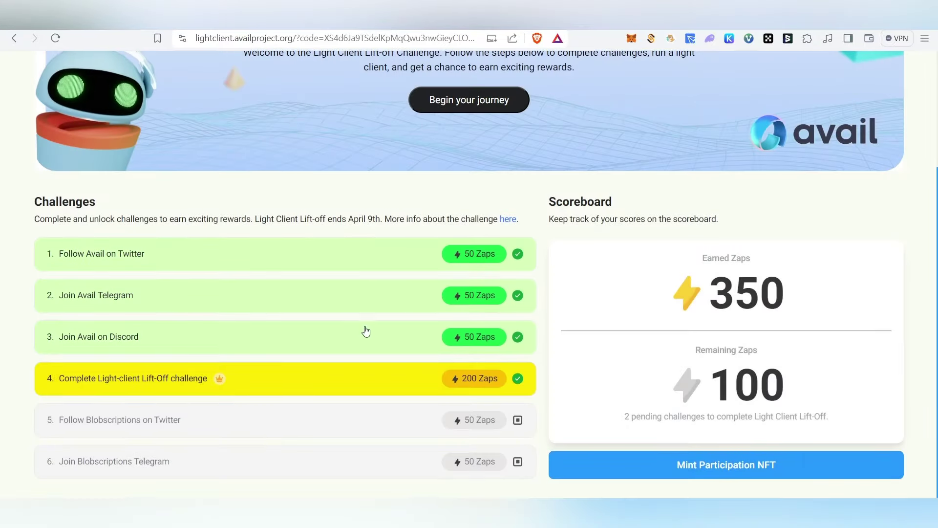
Step: Open the Blobscriptions Twitter follow page from Challenge 5, return to the challenge page, and verify the follow
{"action": "left_click", "coordinate": [185, 419]}
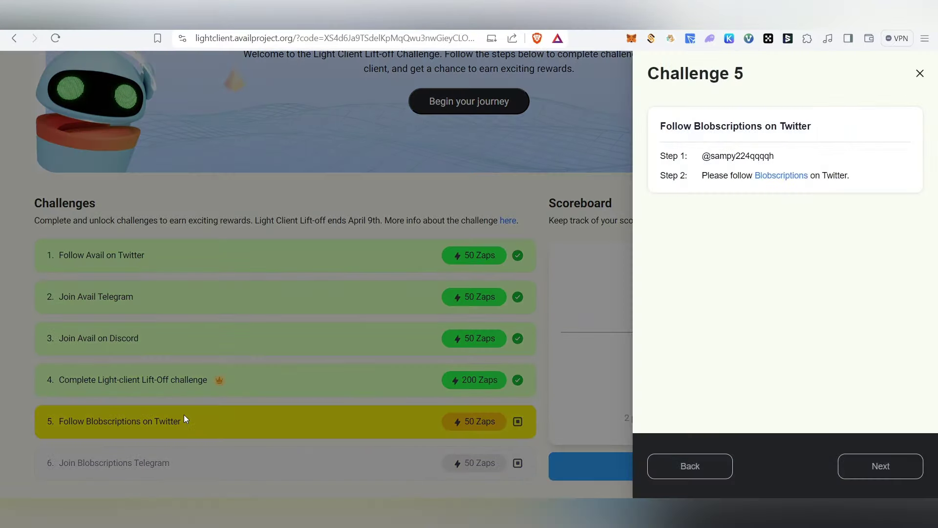
{"action": "left_click", "coordinate": [776, 184]}
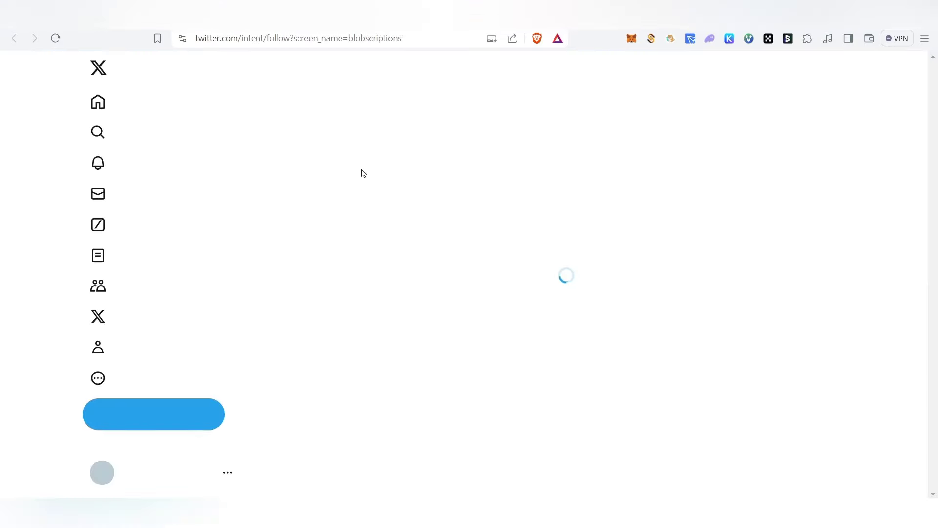
{"action": "left_click", "coordinate": [504, 298]}
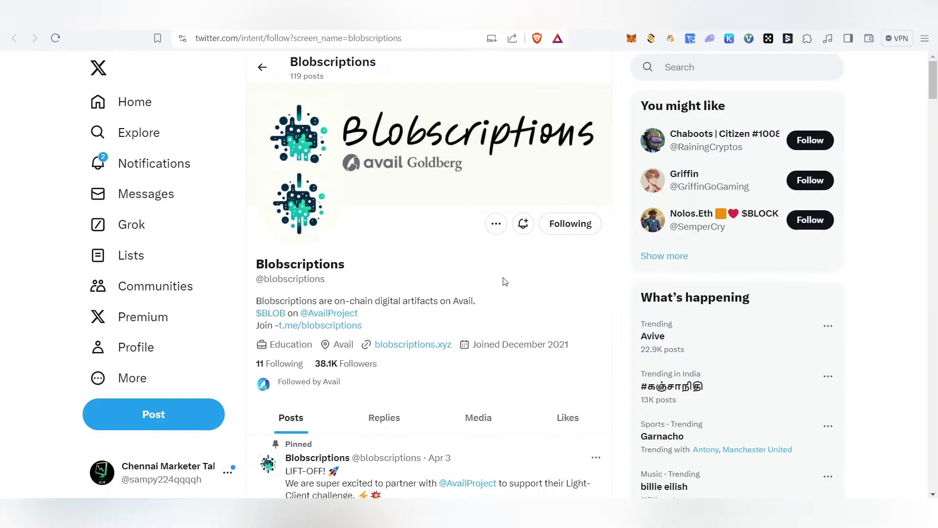
{"action": "key", "text": "ctrl+w"}
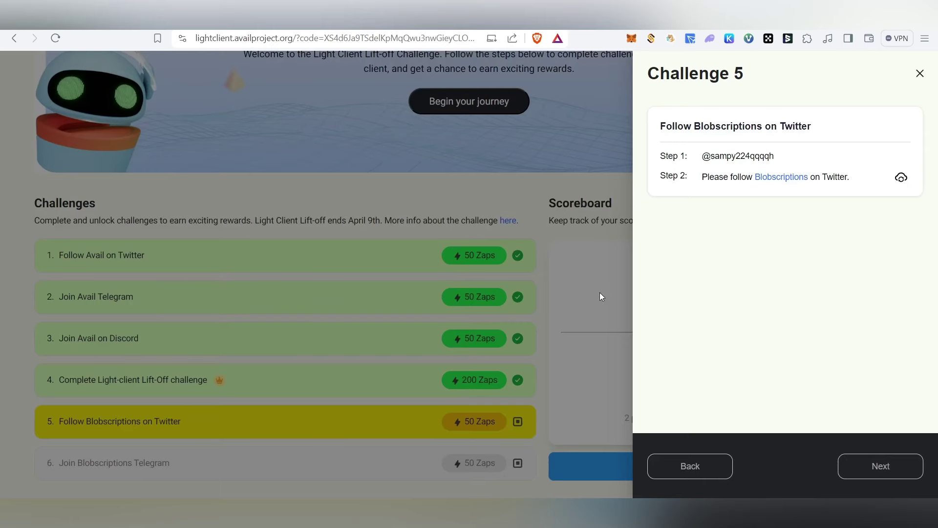
{"action": "left_click", "coordinate": [902, 178]}
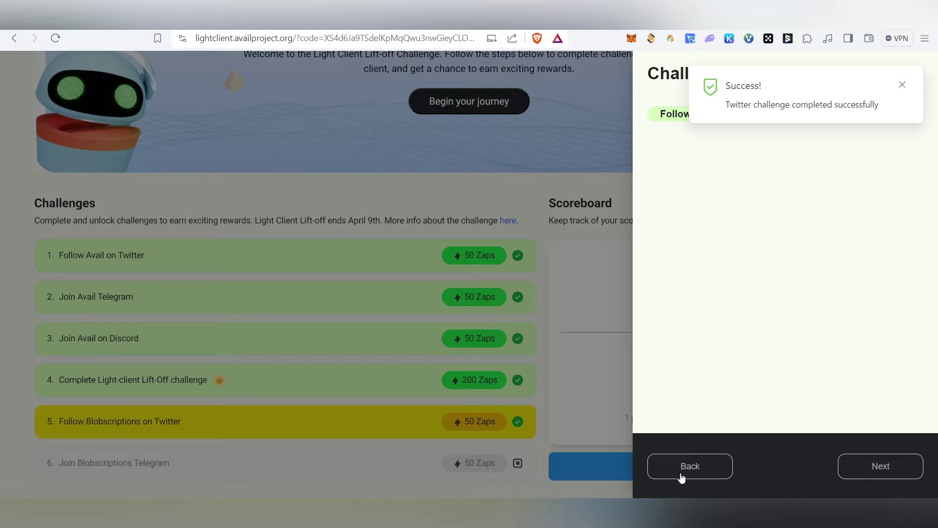
Step: Join the Blobscriptions Telegram group through Telegram Desktop for Challenge 6, verify it, and submit the challenges
{"action": "left_click", "coordinate": [862, 473]}
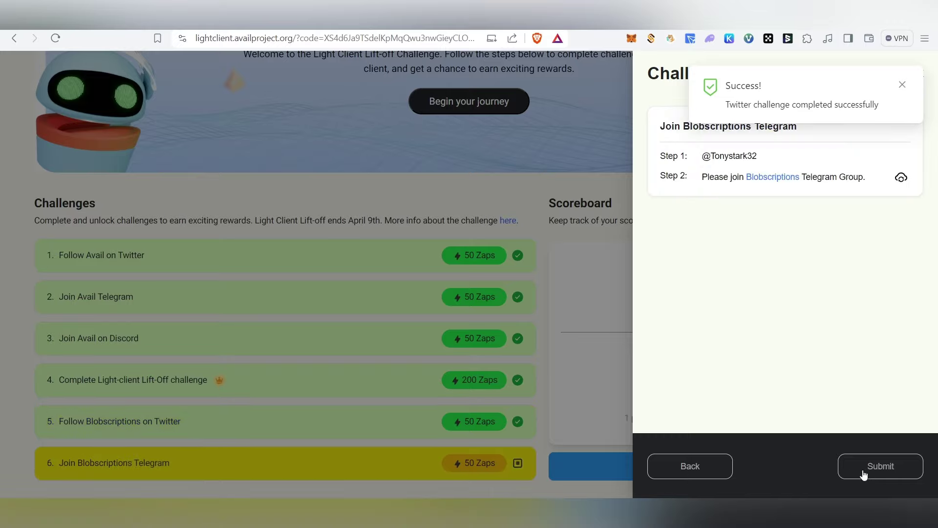
{"action": "left_click", "coordinate": [773, 179]}
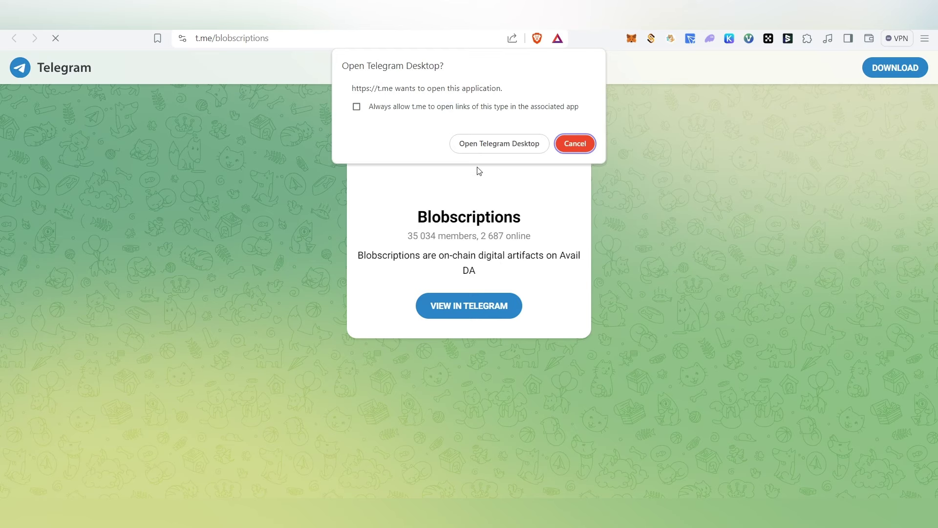
{"action": "left_click", "coordinate": [482, 145]}
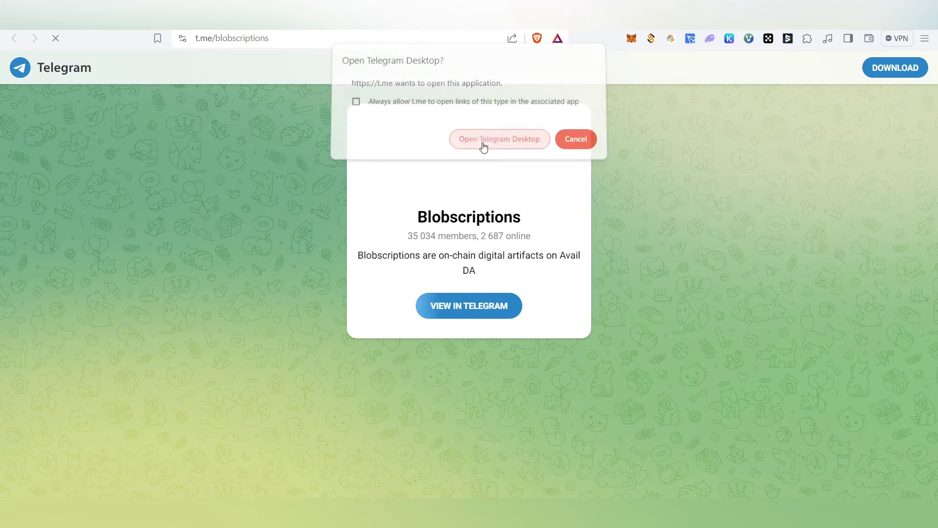
{"action": "left_click", "coordinate": [630, 465]}
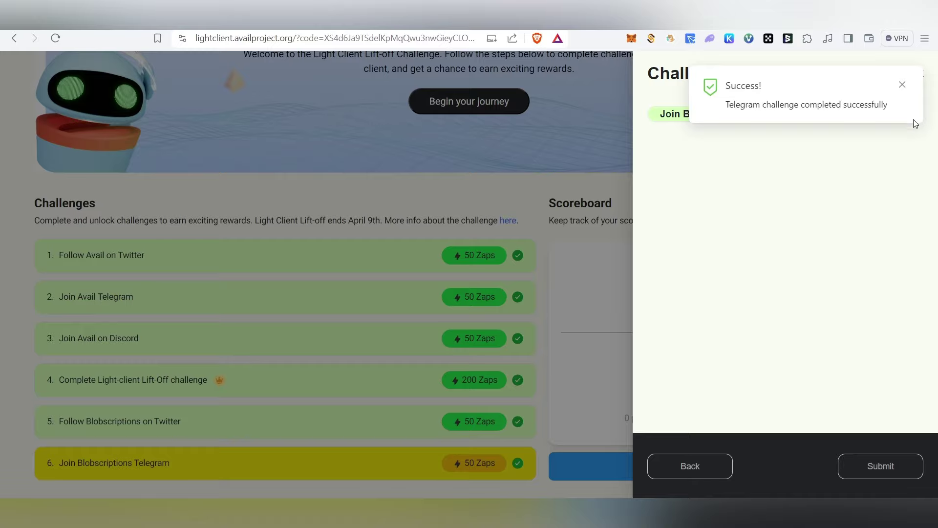
{"action": "left_click", "coordinate": [901, 86]}
{"action": "left_click", "coordinate": [882, 472]}
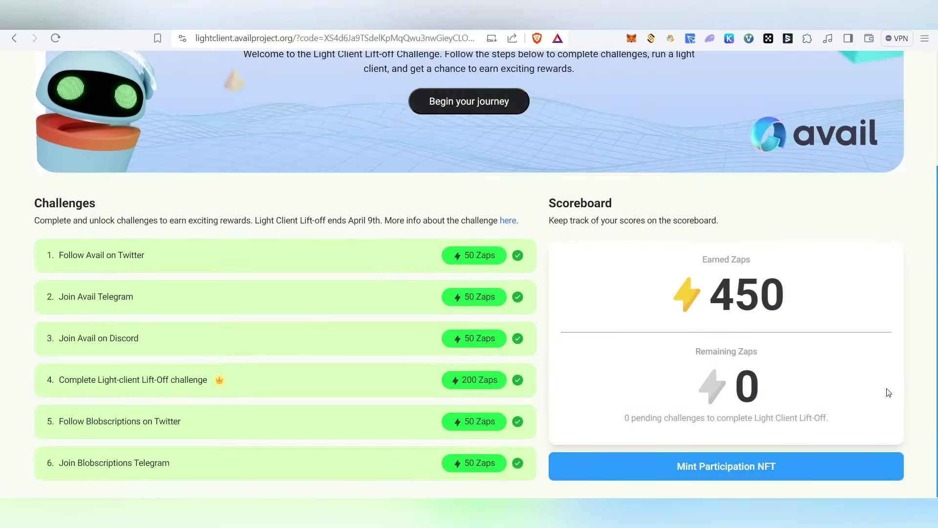
Step: Review the Earned Zaps on the scoreboard and start minting the participation NFT
{"action": "scroll", "coordinate": [562, 359], "scroll_direction": "up", "scroll_amount": 2}
{"action": "scroll", "coordinate": [400, 356], "scroll_direction": "down", "scroll_amount": 2}
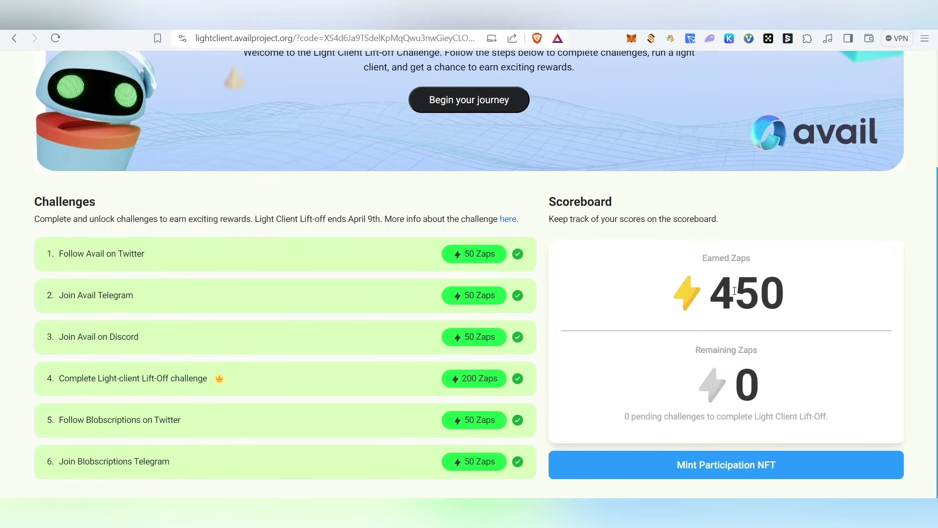
{"action": "left_click_drag", "start_coordinate": [692, 260], "coordinate": [752, 258]}
{"action": "left_click", "coordinate": [782, 284]}
{"action": "left_click", "coordinate": [768, 472]}
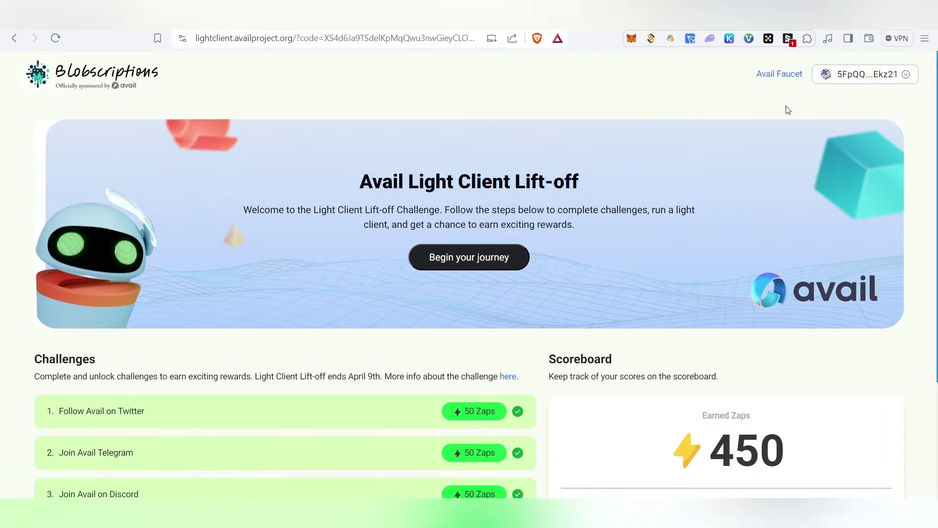
Step: Open the Avail Faucet, and enable the AVL token in the wallet extension's token settings
{"action": "left_click", "coordinate": [783, 75]}
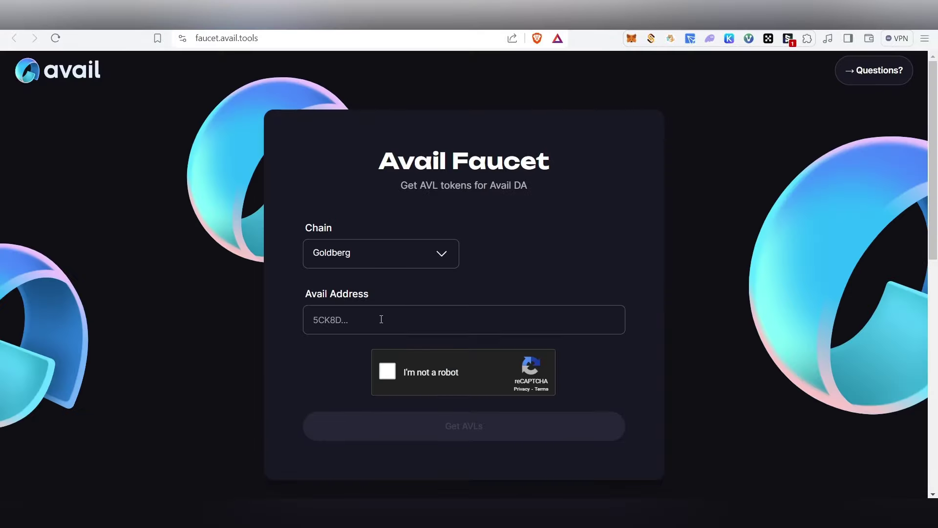
{"action": "left_click", "coordinate": [381, 318]}
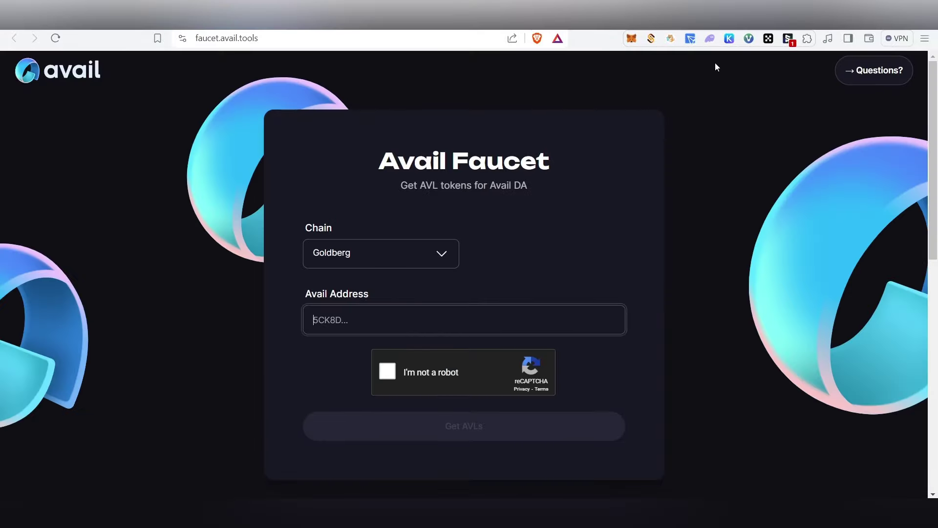
{"action": "left_click", "coordinate": [788, 39]}
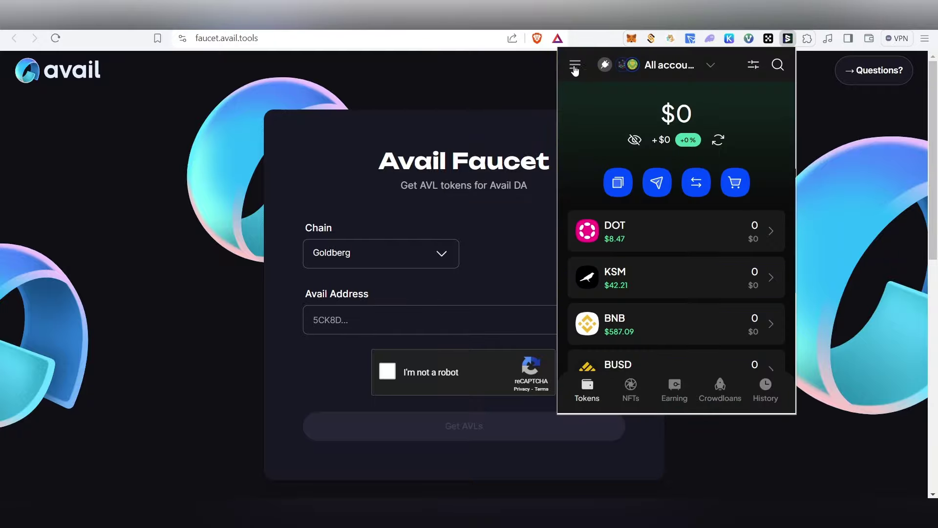
{"action": "left_click", "coordinate": [573, 65]}
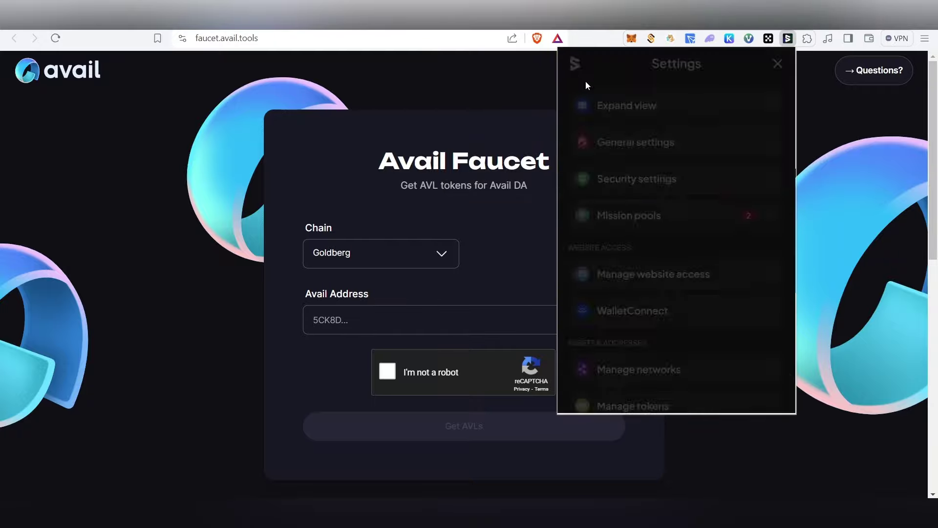
{"action": "scroll", "coordinate": [676, 209], "scroll_direction": "down", "scroll_amount": 3}
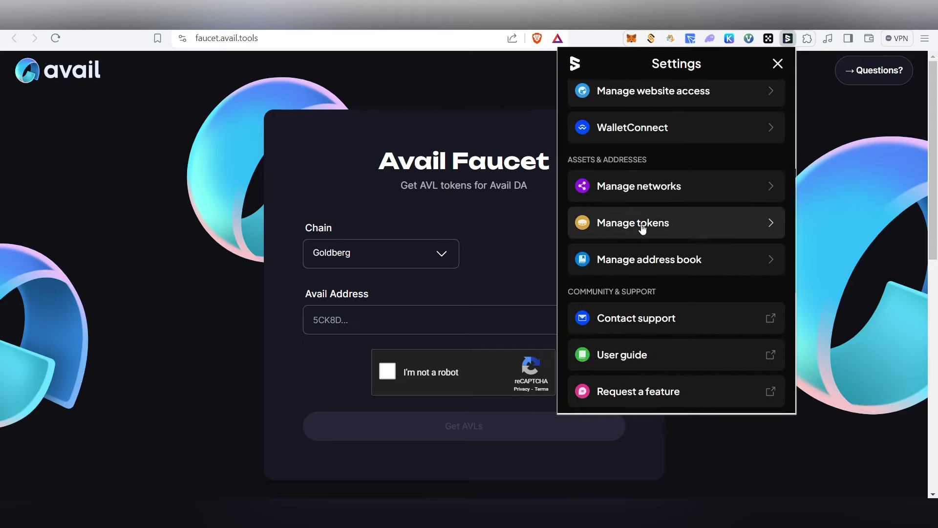
{"action": "left_click", "coordinate": [600, 224]}
{"action": "type", "text": "avl"}
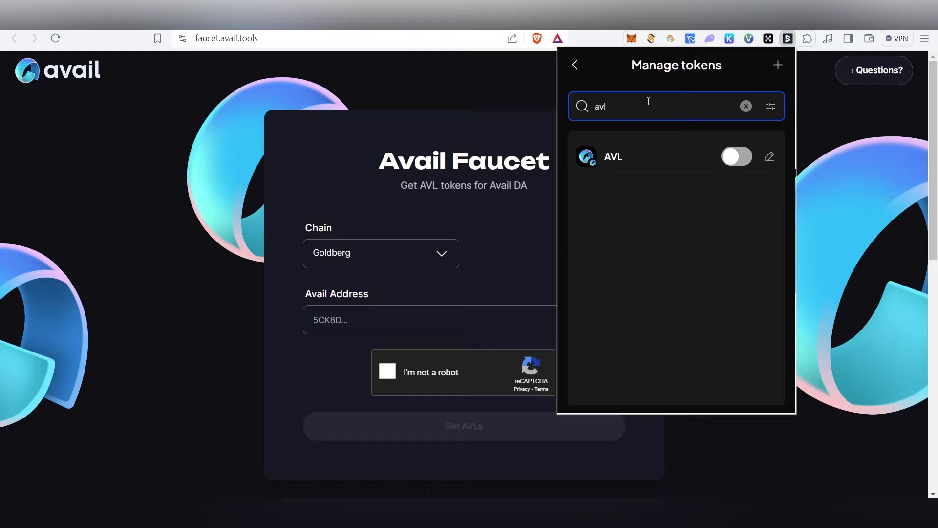
{"action": "left_click", "coordinate": [733, 155]}
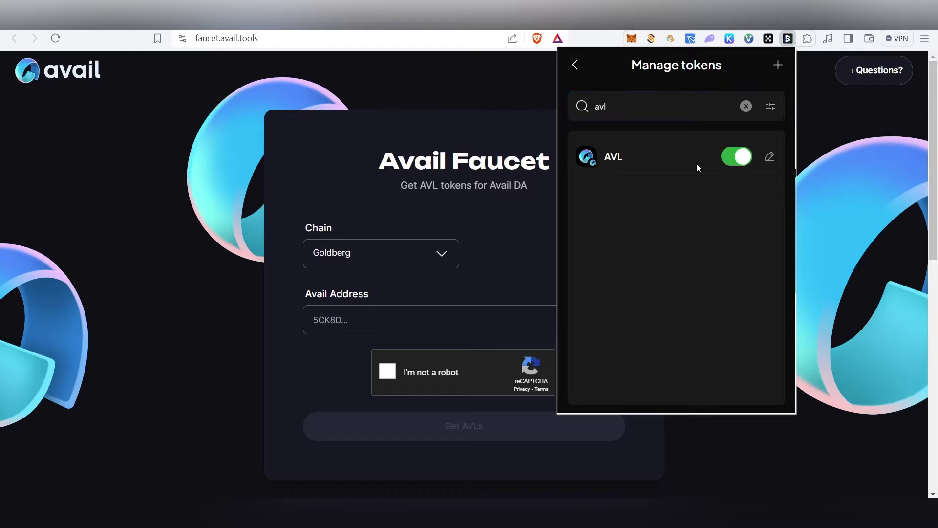
{"action": "left_click", "coordinate": [575, 65]}
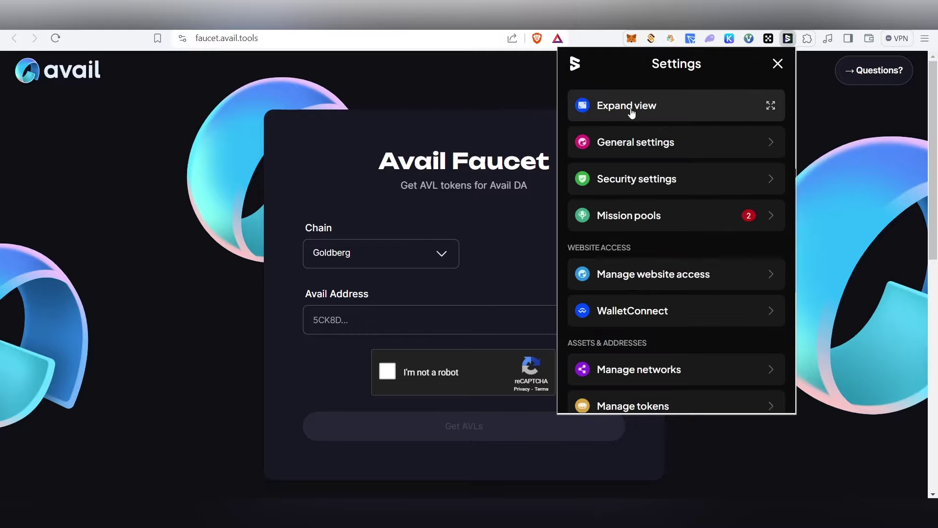
{"action": "left_click", "coordinate": [778, 64]}
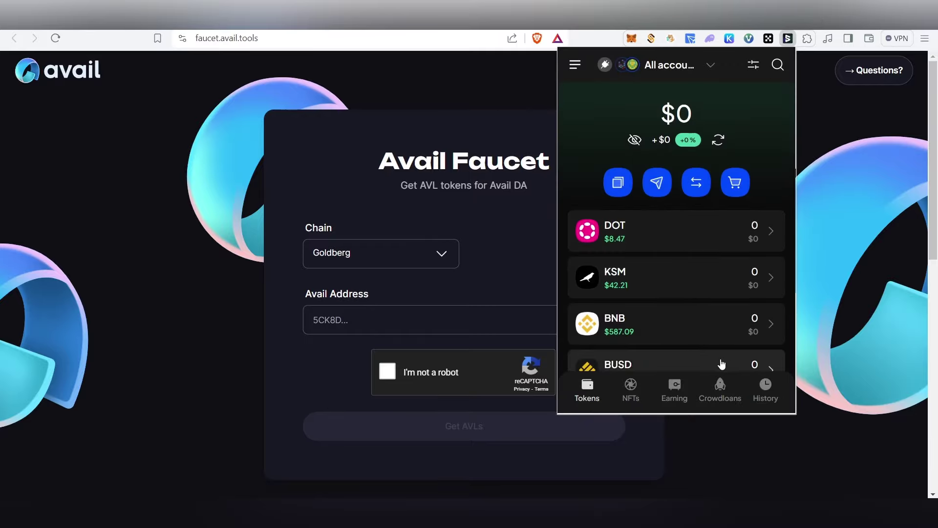
Step: Find AVL (Goldberg Testnet) among the wallet's receivable tokens and copy Account 1's receiving address
{"action": "left_click", "coordinate": [772, 68]}
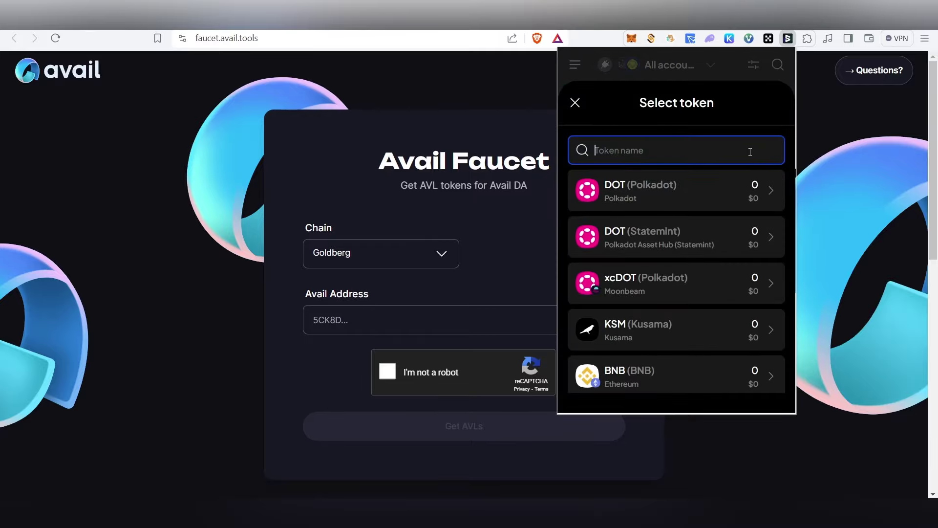
{"action": "type", "text": "avl"}
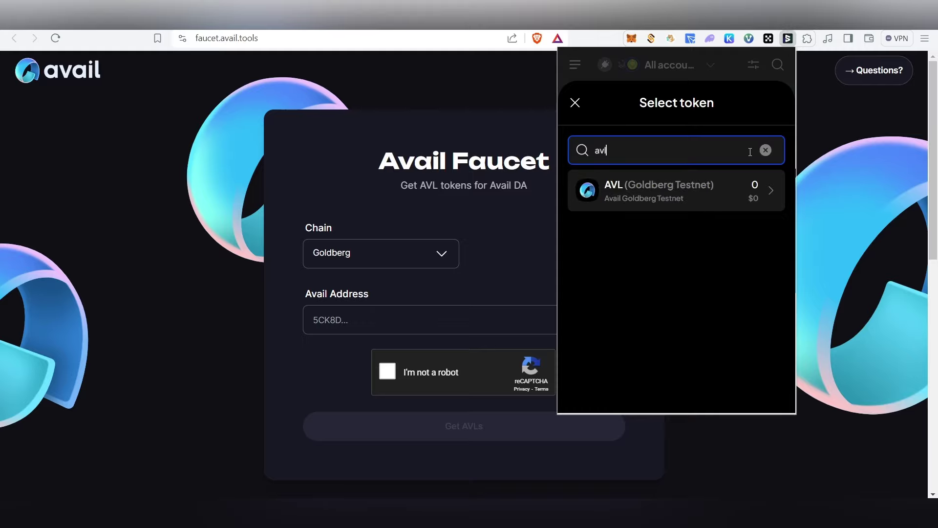
{"action": "left_click", "coordinate": [719, 195]}
{"action": "left_click", "coordinate": [617, 186]}
{"action": "left_click", "coordinate": [617, 189]}
{"action": "left_click", "coordinate": [615, 181]}
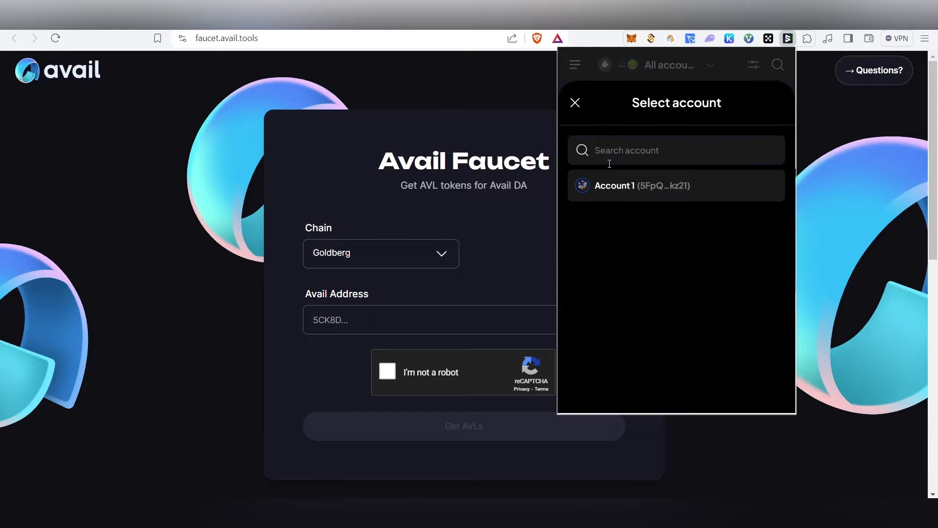
{"action": "left_click", "coordinate": [647, 189]}
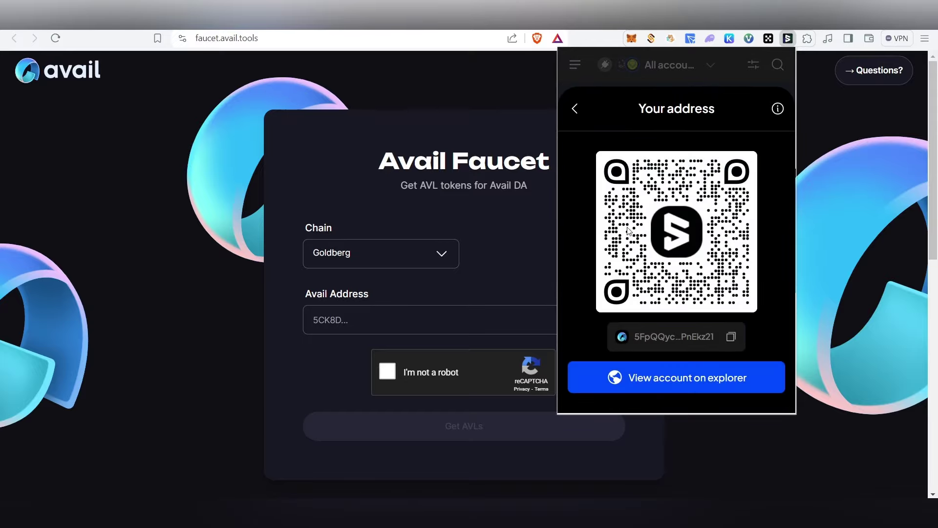
{"action": "left_click", "coordinate": [731, 337]}
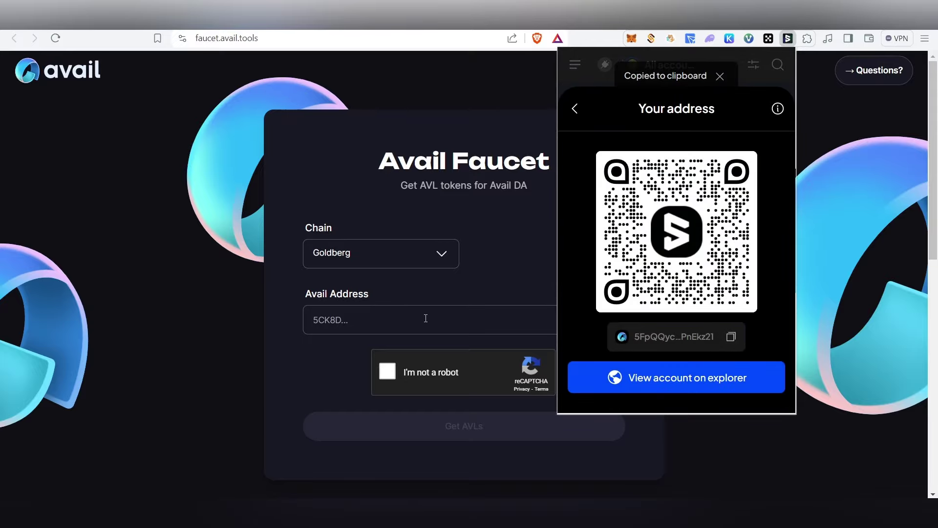
Step: Paste the copied wallet address into the Goldberg faucet form, complete the reCAPTCHA, and request AVL tokens
{"action": "right_click", "coordinate": [378, 321]}
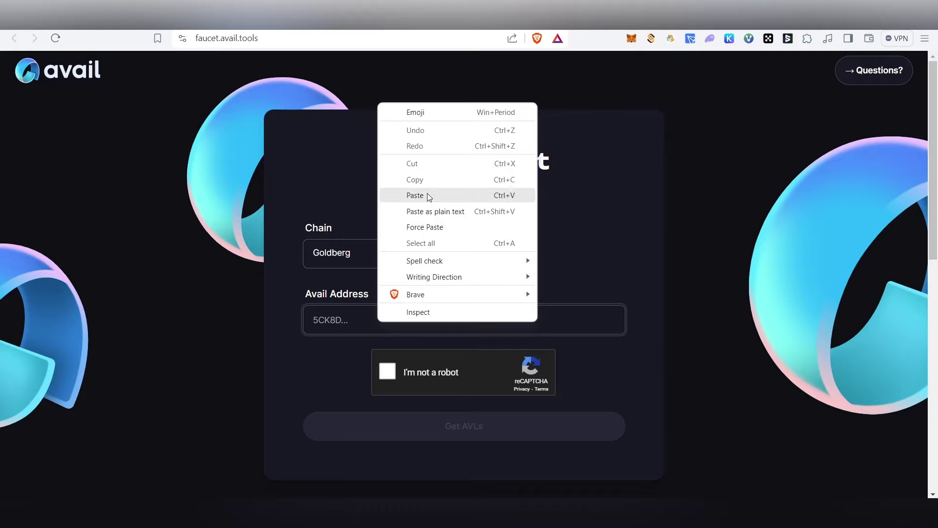
{"action": "left_click", "coordinate": [415, 196]}
{"action": "left_click", "coordinate": [391, 373]}
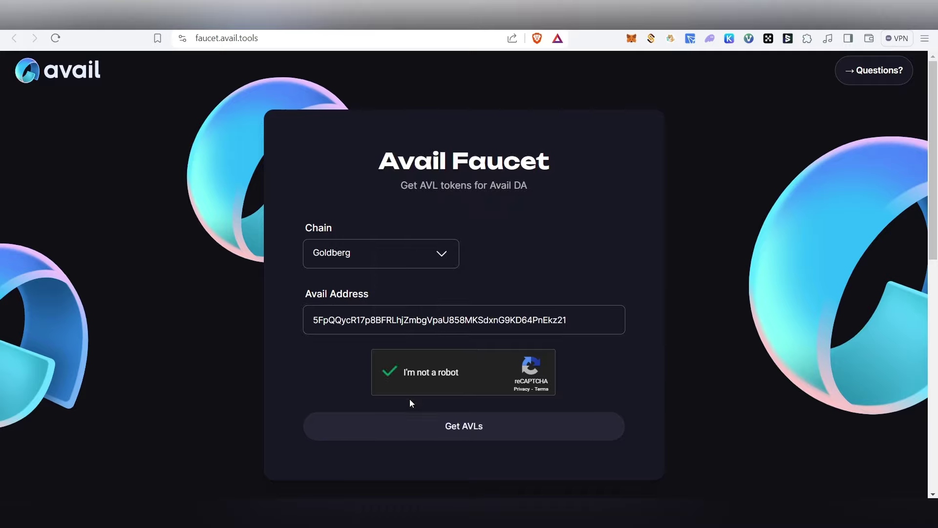
{"action": "left_click", "coordinate": [487, 424]}
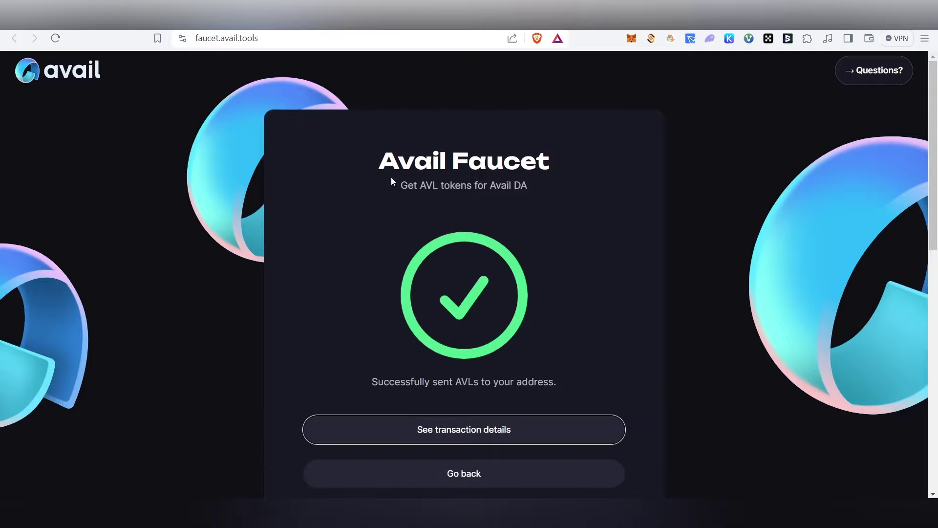
{"action": "left_click_drag", "start_coordinate": [391, 182], "coordinate": [562, 342]}
{"action": "left_click", "coordinate": [587, 273]}
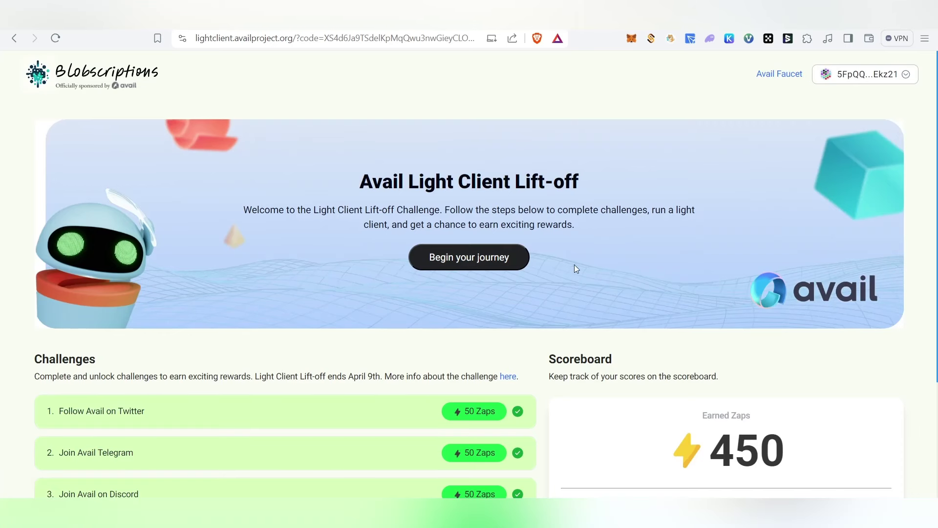
Step: Try to mint the participation NFT from the Lift-off page, approving the SubWallet signature request for Account 1
{"action": "scroll", "coordinate": [630, 264], "scroll_direction": "down", "scroll_amount": 3}
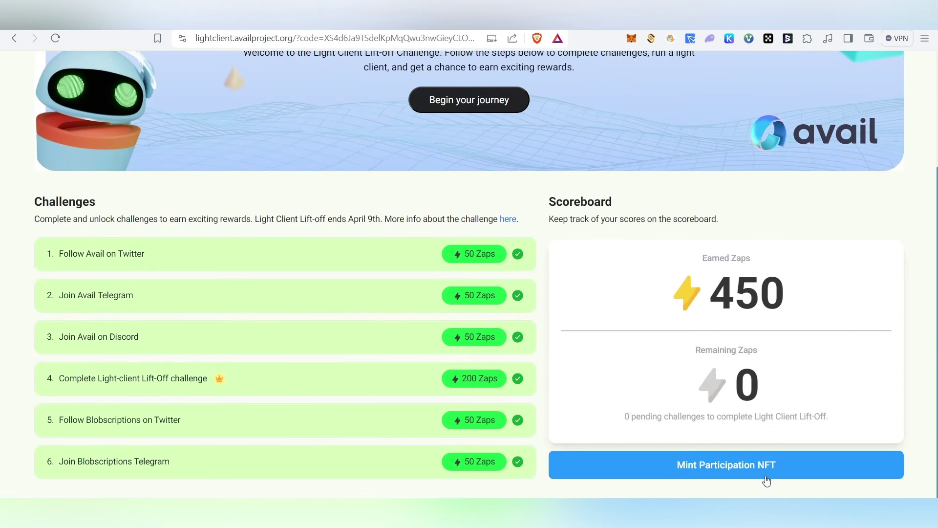
{"action": "left_click", "coordinate": [769, 473]}
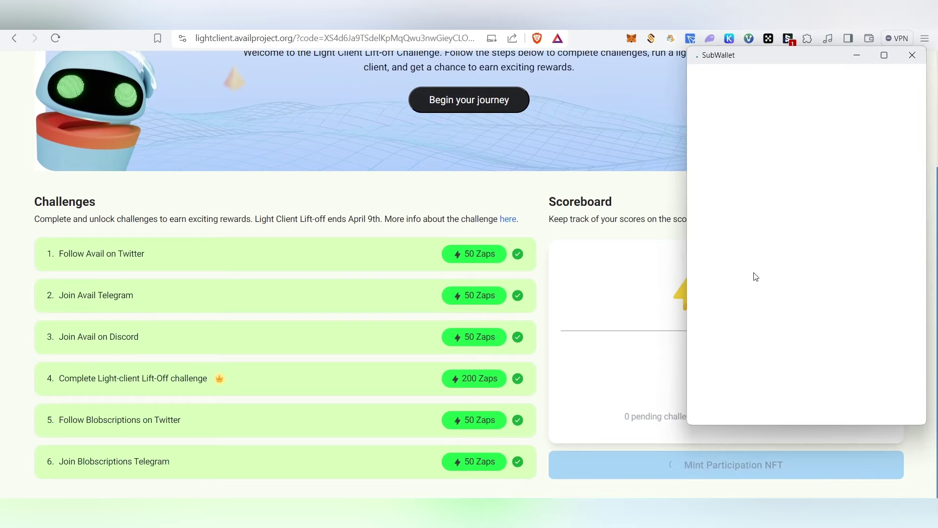
{"action": "left_click_drag", "start_coordinate": [740, 57], "coordinate": [649, 35]}
{"action": "left_click", "coordinate": [781, 367]}
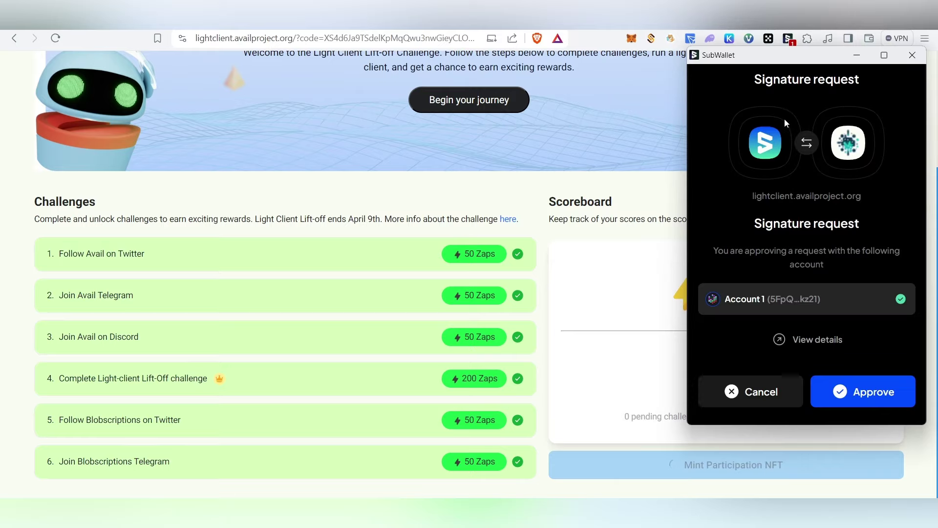
{"action": "left_click_drag", "start_coordinate": [782, 54], "coordinate": [713, 25]}
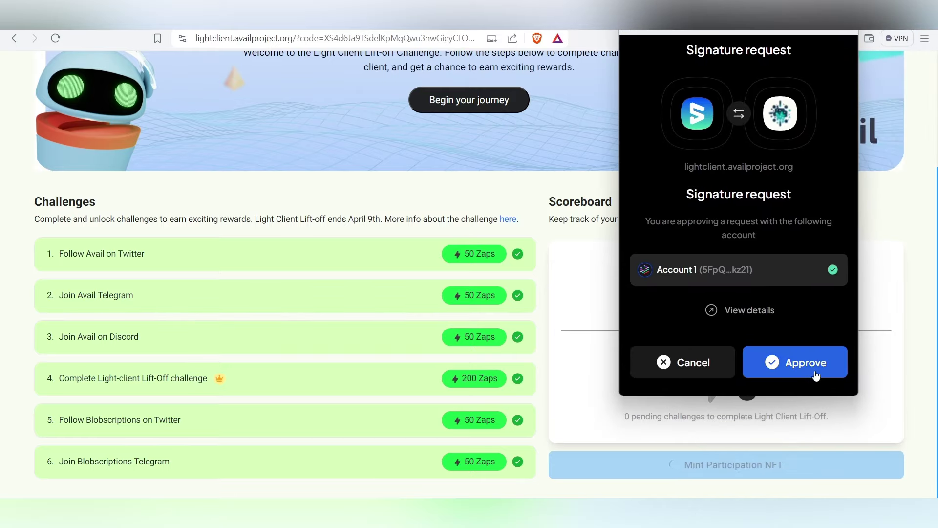
{"action": "left_click", "coordinate": [815, 371]}
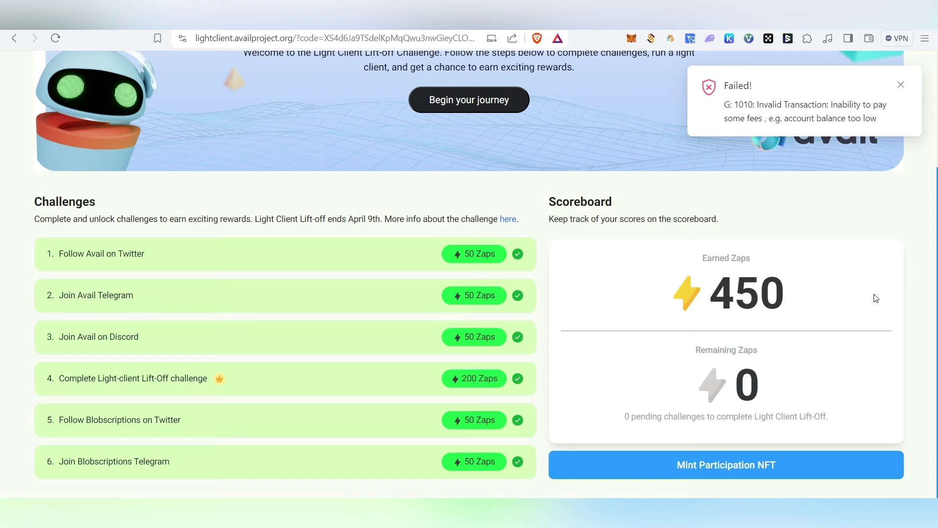
Step: Return to the faucet page and check the AVL balance on Avail Goldberg Testnet in the wallet extension
{"action": "key", "text": "alt+Tab"}
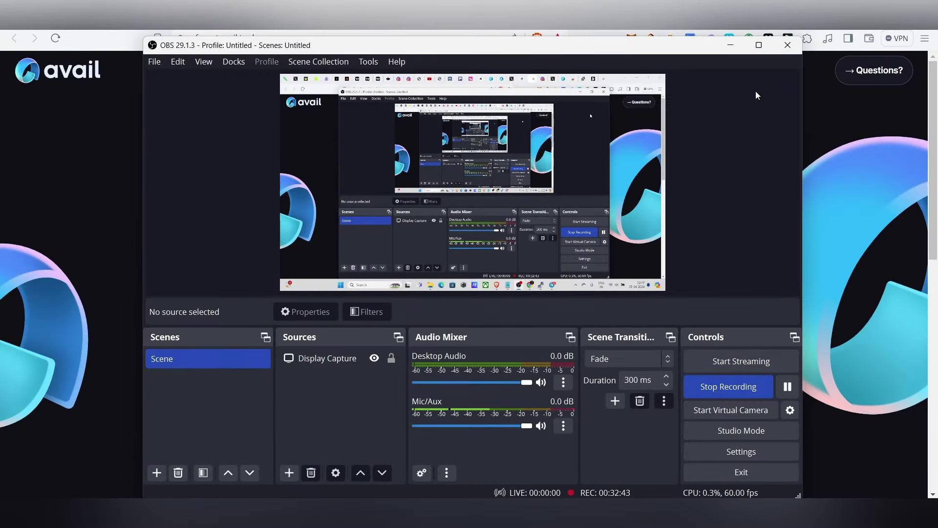
{"action": "left_click", "coordinate": [730, 45]}
{"action": "left_click", "coordinate": [787, 38]}
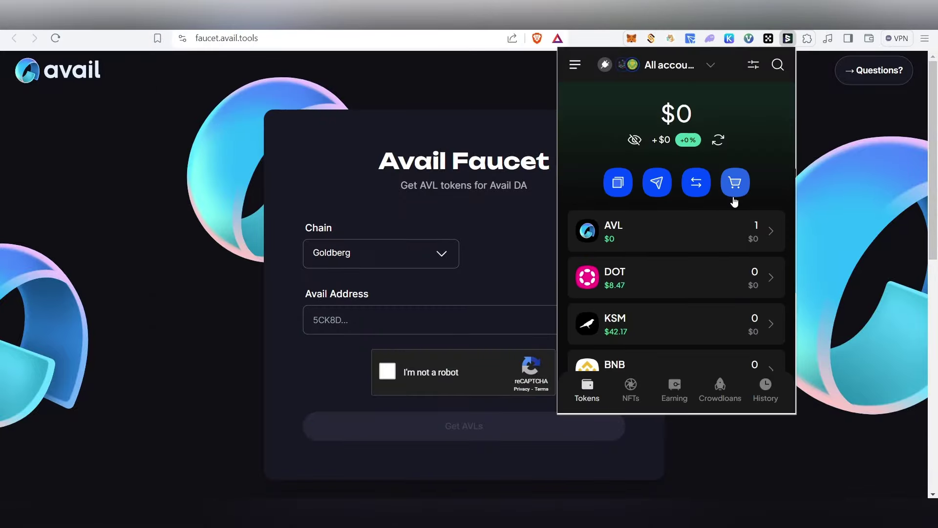
{"action": "left_click", "coordinate": [727, 236]}
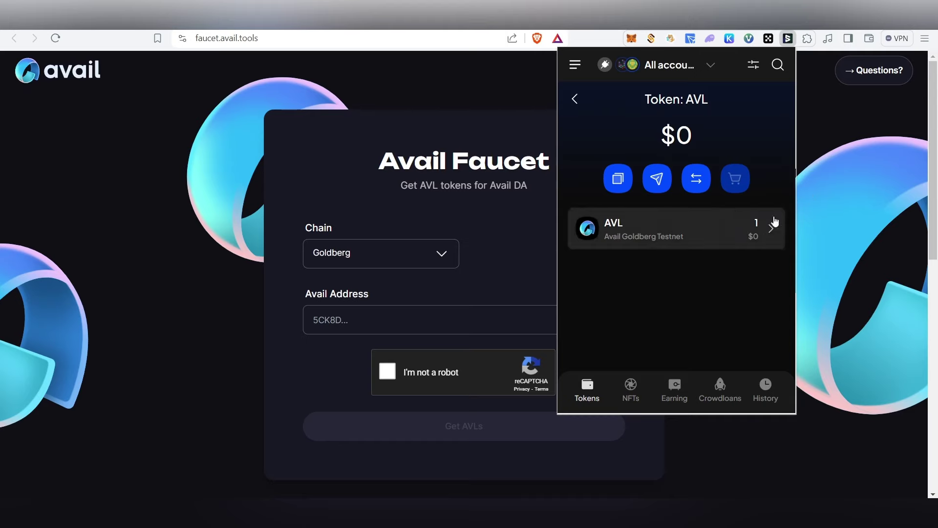
{"action": "left_click", "coordinate": [825, 118]}
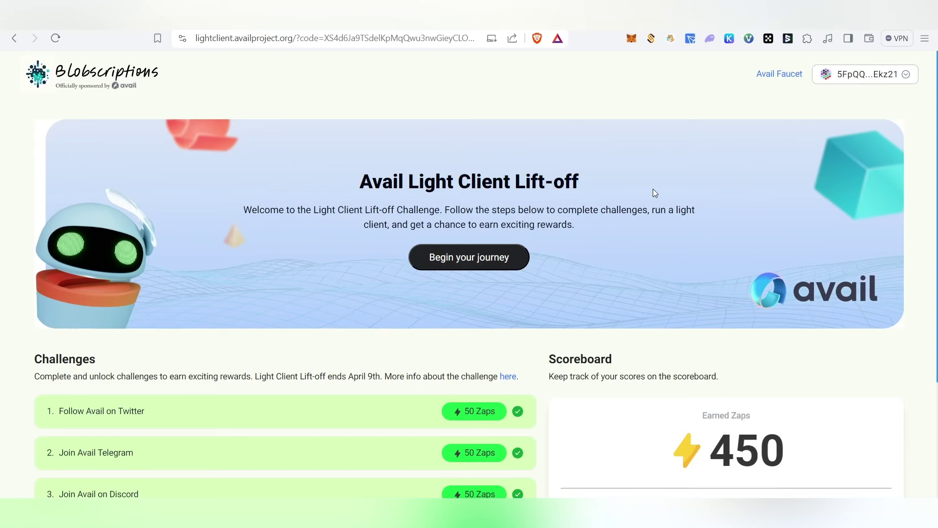
Step: Mint the participation NFT again, approving the SubWallet metadata update and signature requests, and close the congratulations message
{"action": "scroll", "coordinate": [654, 189], "scroll_direction": "down", "scroll_amount": 3}
{"action": "scroll", "coordinate": [653, 190], "scroll_direction": "up", "scroll_amount": 3}
{"action": "scroll", "coordinate": [654, 190], "scroll_direction": "down", "scroll_amount": 3}
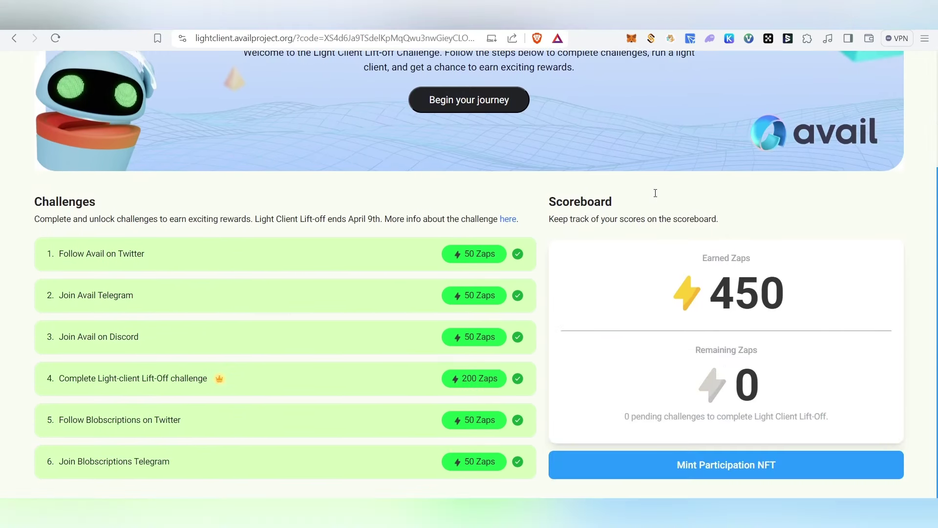
{"action": "left_click", "coordinate": [751, 466]}
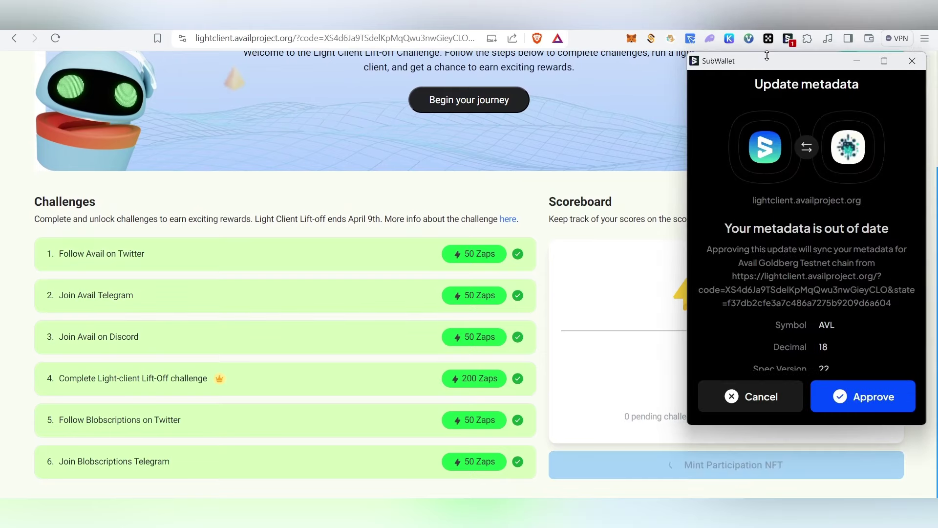
{"action": "left_click_drag", "start_coordinate": [746, 69], "coordinate": [684, 61]}
{"action": "left_click", "coordinate": [812, 403]}
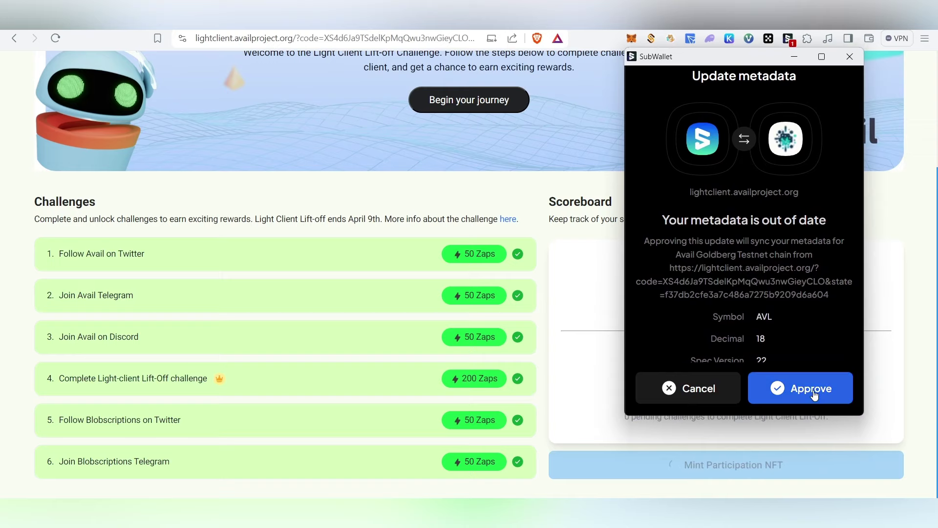
{"action": "left_click", "coordinate": [811, 403]}
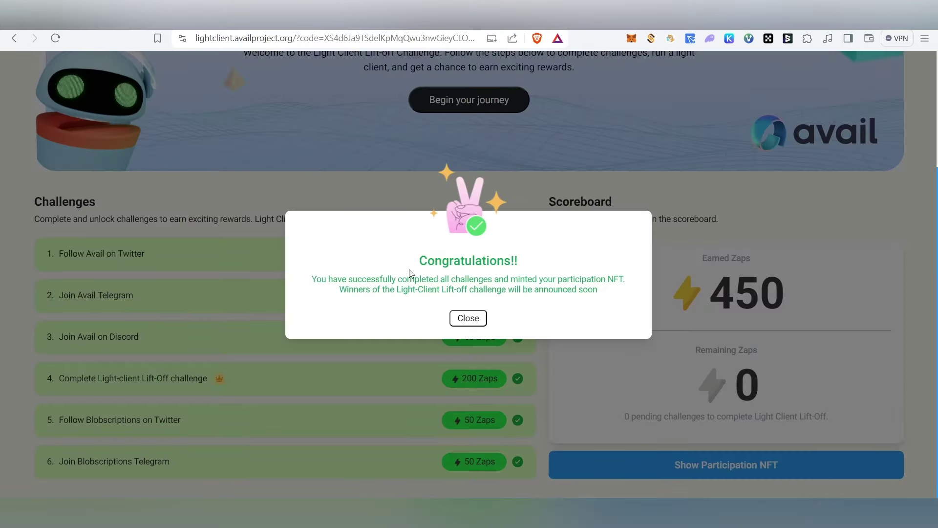
{"action": "left_click_drag", "start_coordinate": [409, 272], "coordinate": [540, 266]}
{"action": "left_click", "coordinate": [547, 270]}
{"action": "left_click", "coordinate": [467, 318]}
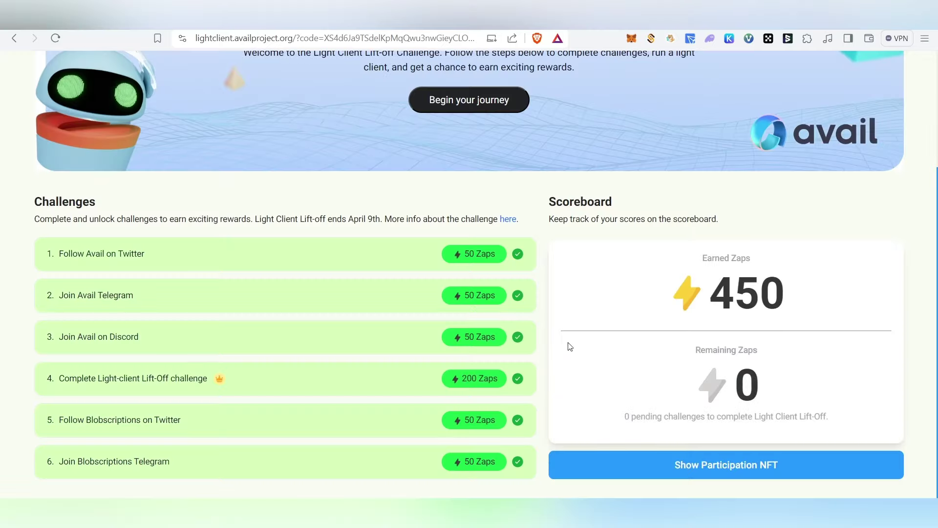
Step: Review the list of six challenges and the Zaps scoreboard on the Lift-off page
{"action": "scroll", "coordinate": [632, 335], "scroll_direction": "up", "scroll_amount": 3}
{"action": "scroll", "coordinate": [530, 331], "scroll_direction": "down", "scroll_amount": 3}
{"action": "scroll", "coordinate": [530, 332], "scroll_direction": "up", "scroll_amount": 3}
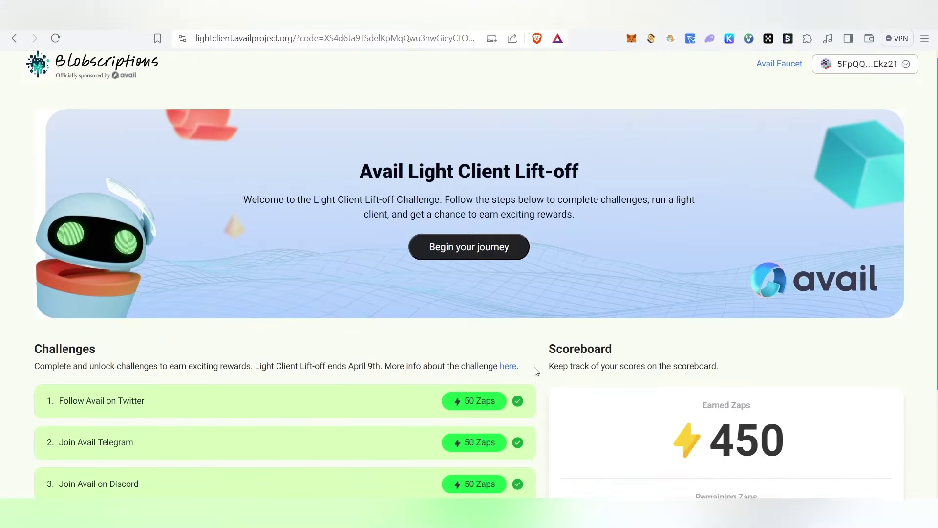
{"action": "scroll", "coordinate": [536, 371], "scroll_direction": "down", "scroll_amount": 3}
{"action": "scroll", "coordinate": [536, 372], "scroll_direction": "up", "scroll_amount": 3}
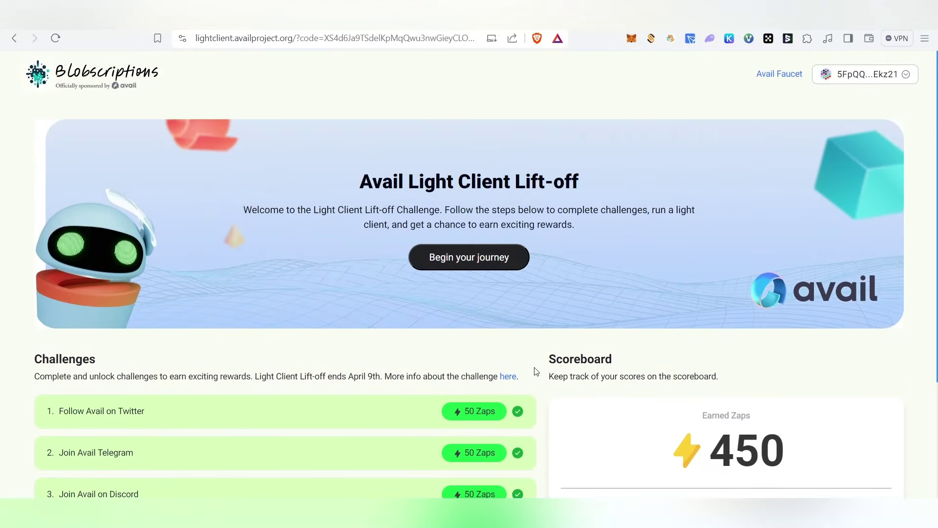
{"action": "scroll", "coordinate": [536, 371], "scroll_direction": "down", "scroll_amount": 3}
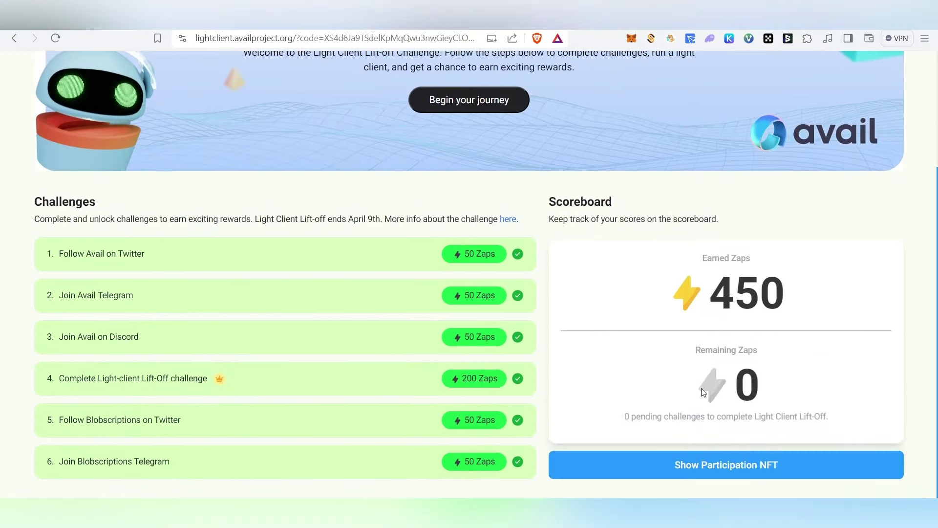
{"action": "scroll", "coordinate": [703, 390], "scroll_direction": "up", "scroll_amount": 3}
{"action": "scroll", "coordinate": [616, 333], "scroll_direction": "down", "scroll_amount": 3}
{"action": "scroll", "coordinate": [609, 393], "scroll_direction": "up", "scroll_amount": 1}
{"action": "scroll", "coordinate": [655, 493], "scroll_direction": "down", "scroll_amount": 1}
Step: Show the minted participation NFT and view its full image
{"action": "left_click", "coordinate": [655, 466]}
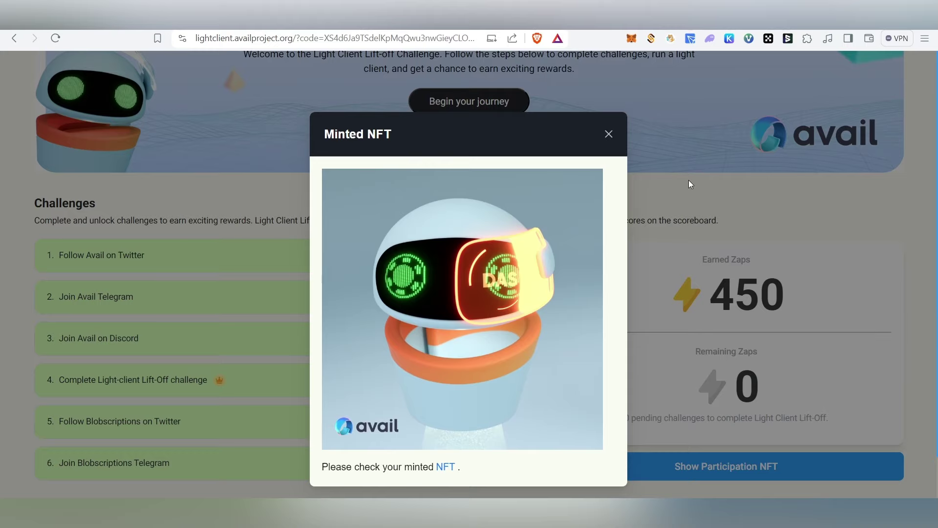
{"action": "scroll", "coordinate": [601, 295], "scroll_direction": "up", "scroll_amount": 1}
{"action": "scroll", "coordinate": [566, 310], "scroll_direction": "down", "scroll_amount": 1}
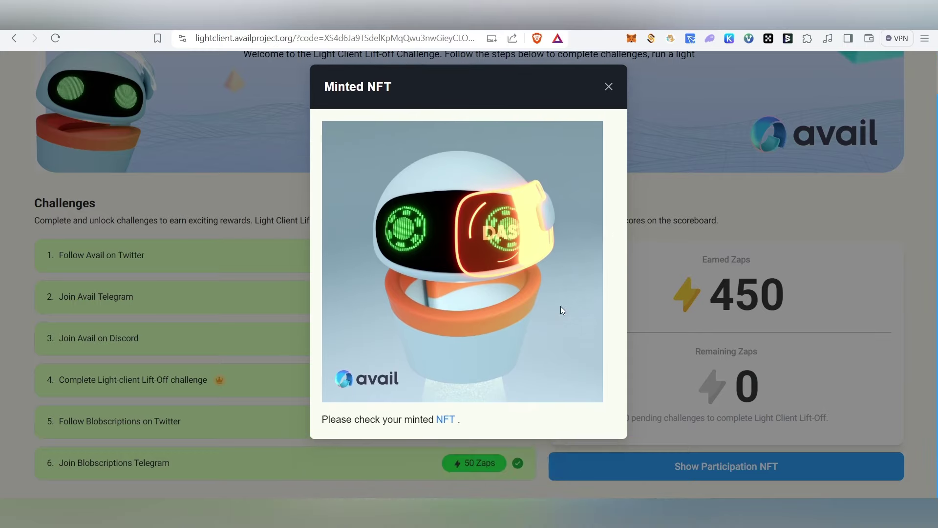